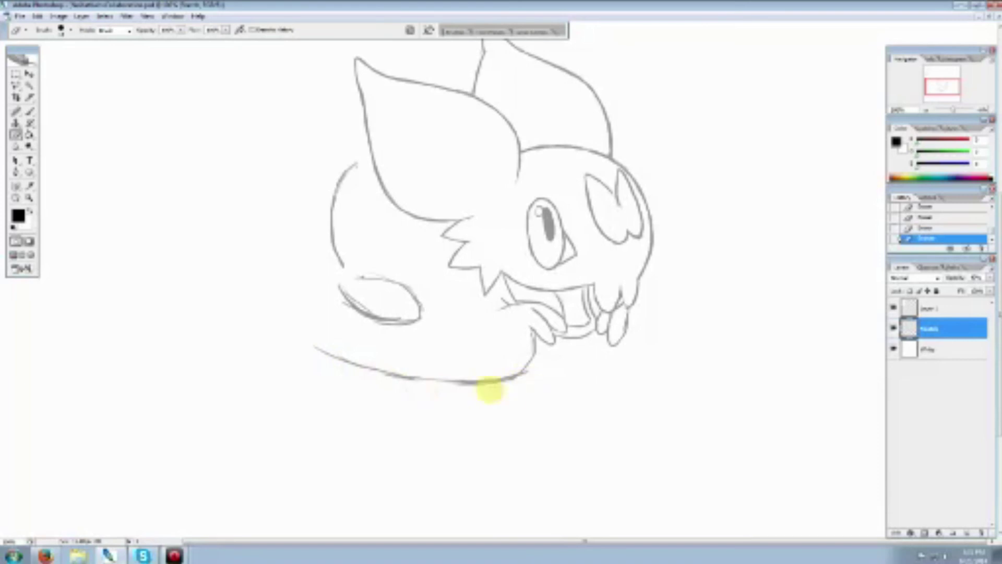
Redraw the lower body contour up to the paw with the Brush and erase its stray marks
left_click(29, 111)
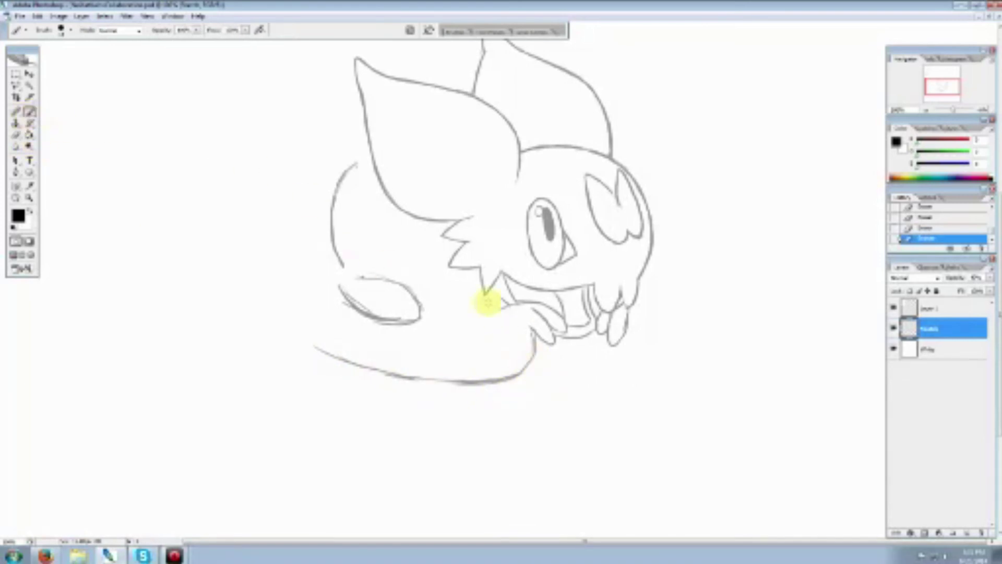
mouse_move(530, 326)
left_mouse_down()
mouse_move(533, 357)
mouse_move(510, 375)
mouse_move(308, 345)
mouse_move(463, 385)
mouse_move(436, 385)
mouse_move(528, 365)
mouse_move(529, 332)
mouse_move(531, 347)
mouse_move(507, 374)
mouse_move(450, 379)
mouse_move(324, 351)
mouse_move(404, 376)
mouse_move(488, 377)
mouse_move(525, 360)
mouse_move(532, 324)
left_mouse_up()
left_click(16, 134)
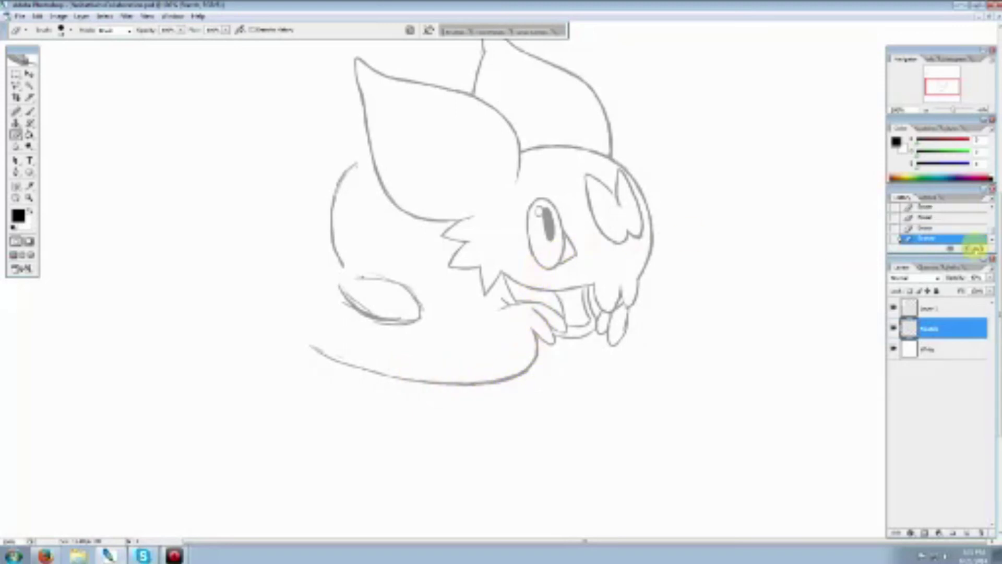
left_click_drag(997, 225, 997, 229)
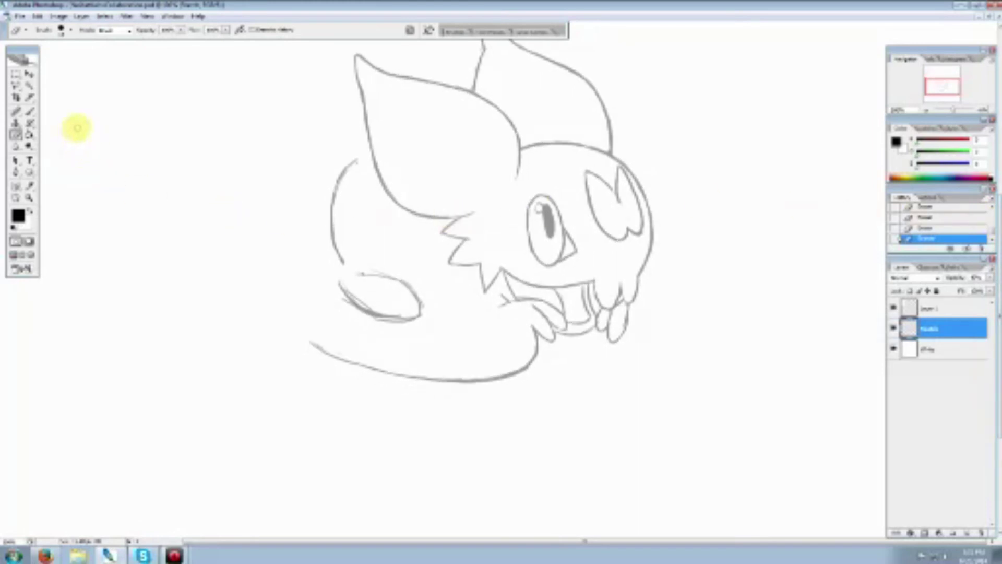
Erase the rough tip of the creature's near ear and redraw it as a clean point with the Brush
left_click(28, 111)
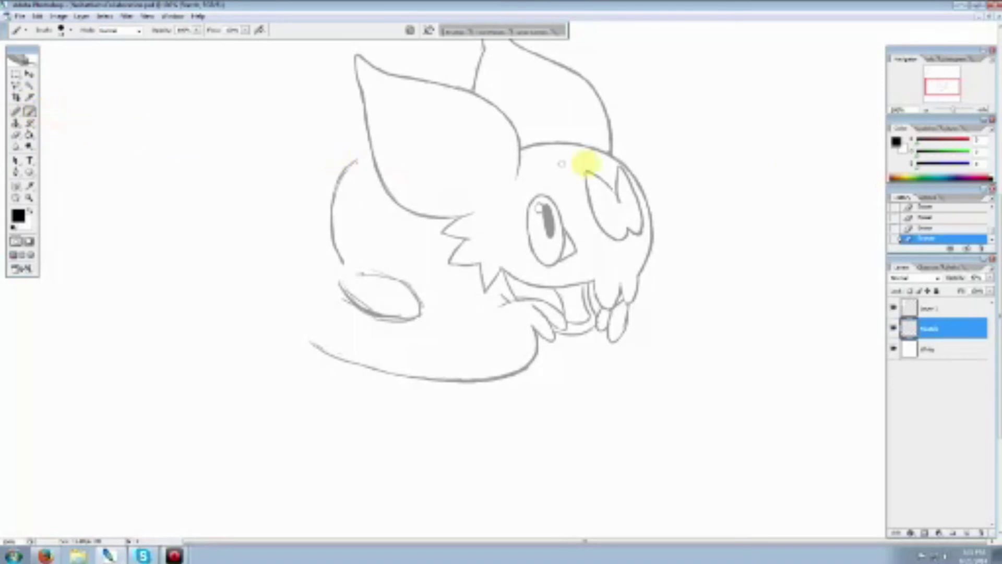
left_click_drag(997, 247, 998, 232)
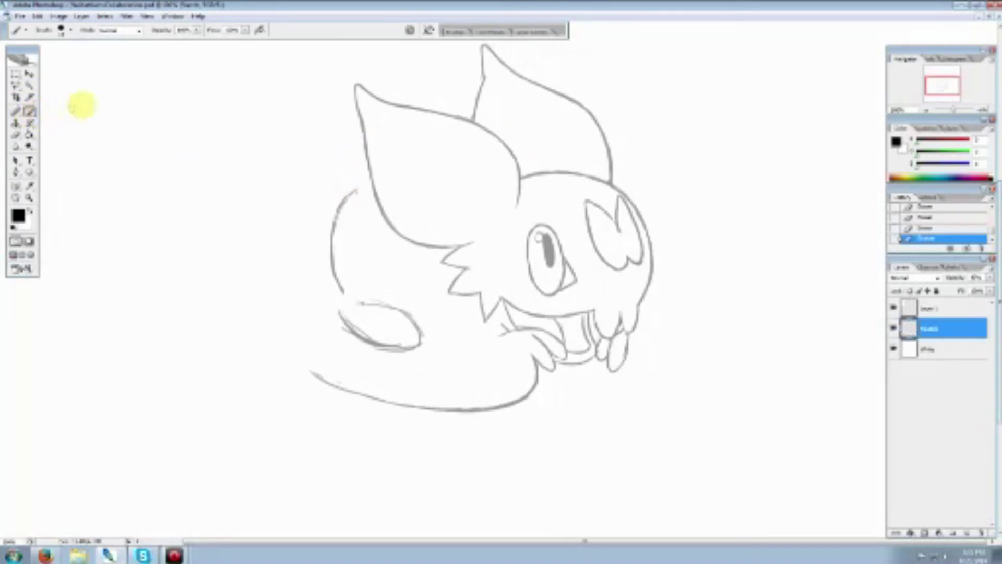
left_click(17, 135)
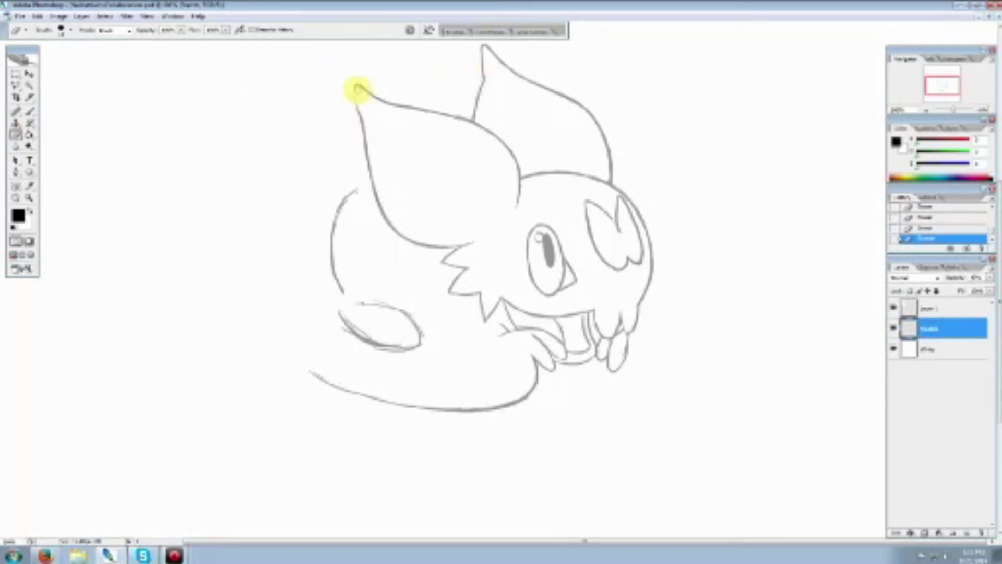
left_click(29, 111)
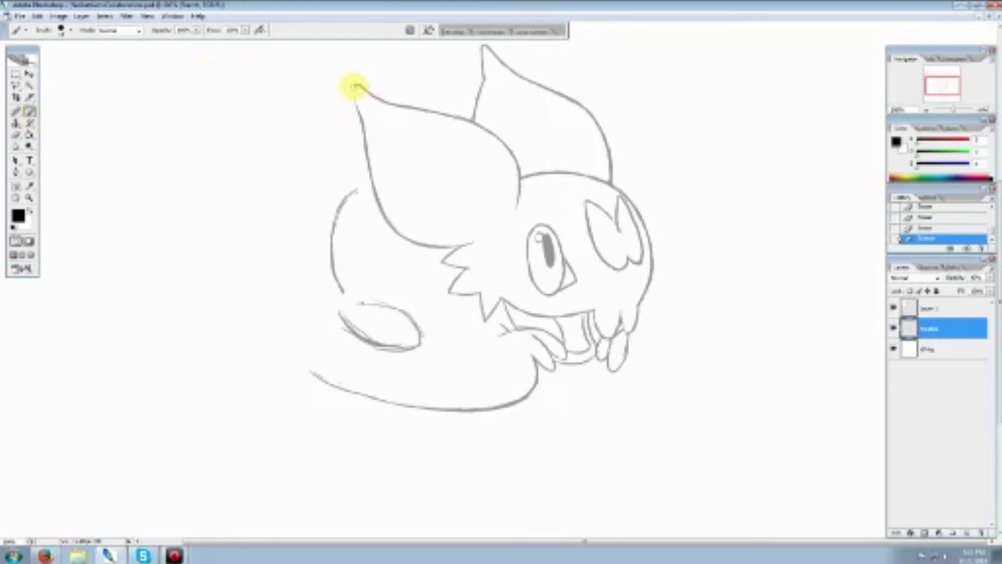
left_click_drag(355, 87, 355, 97)
left_click_drag(355, 87, 359, 114)
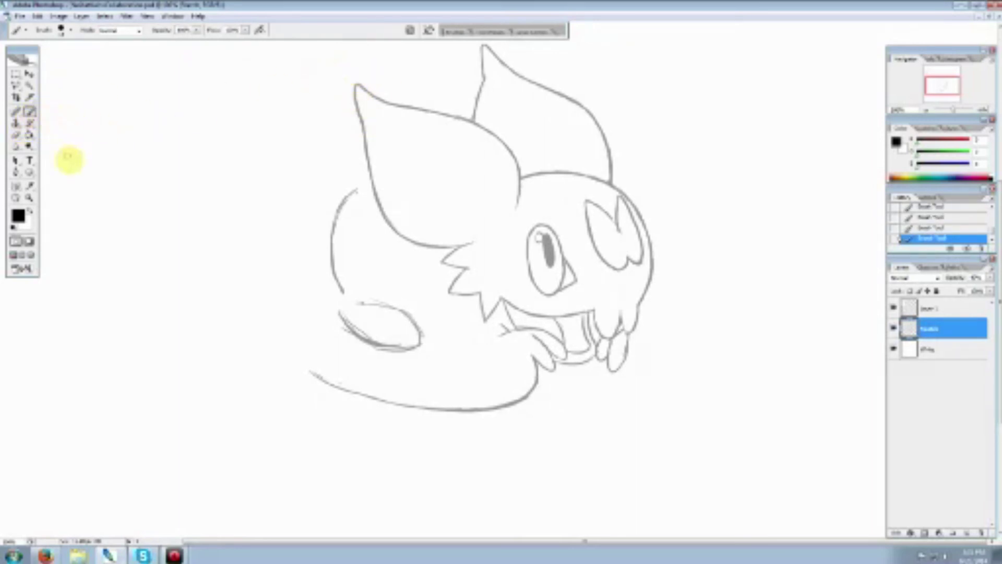
Erase the doubled lines of the oval on the lower body, redraw its outline with an inner curve, and trim its edge
left_click(15, 134)
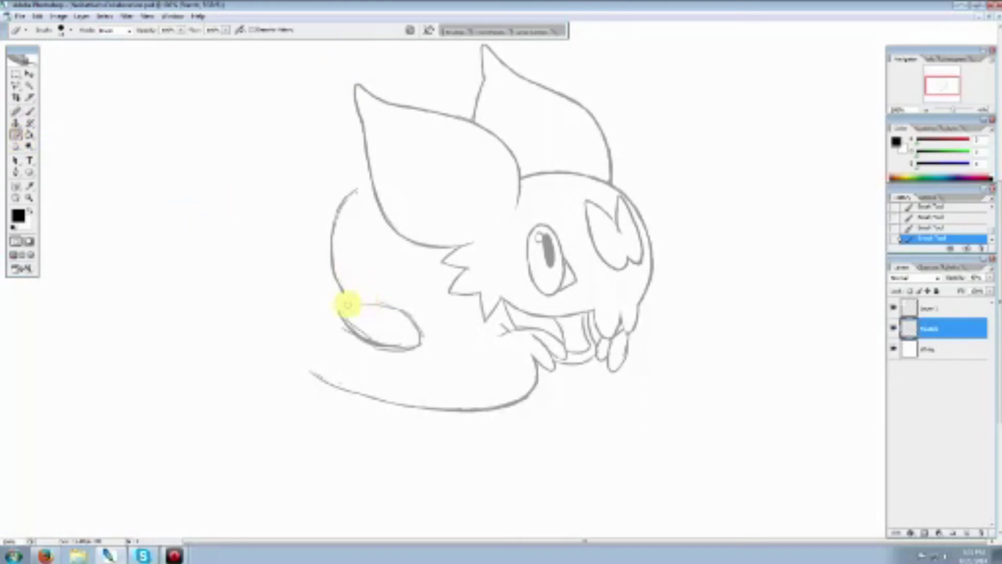
mouse_move(348, 305)
left_mouse_down()
mouse_move(412, 300)
mouse_move(352, 311)
mouse_move(384, 315)
mouse_move(346, 311)
mouse_move(371, 336)
mouse_move(336, 323)
mouse_move(403, 343)
left_mouse_up()
left_click(30, 112)
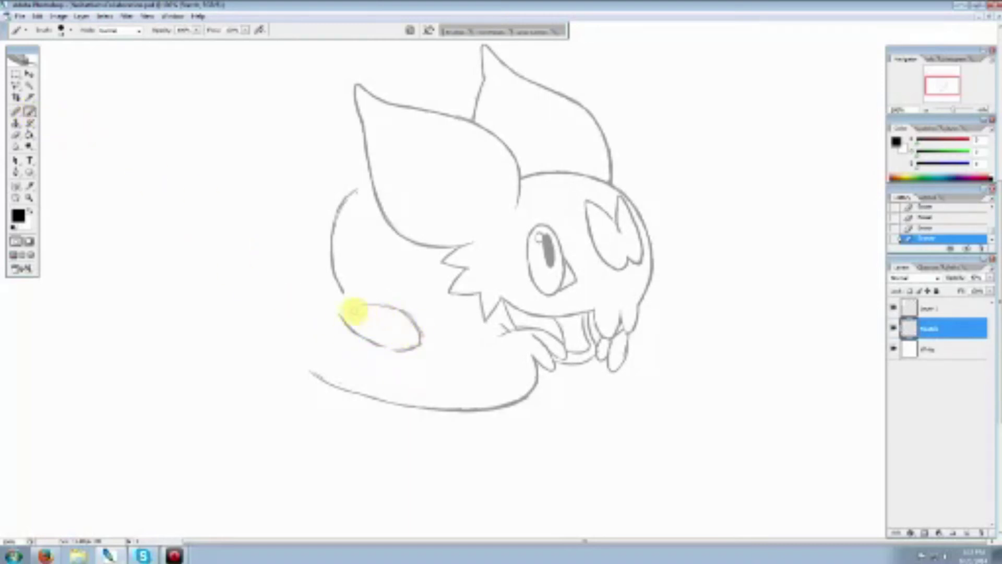
left_click_drag(354, 312, 406, 345)
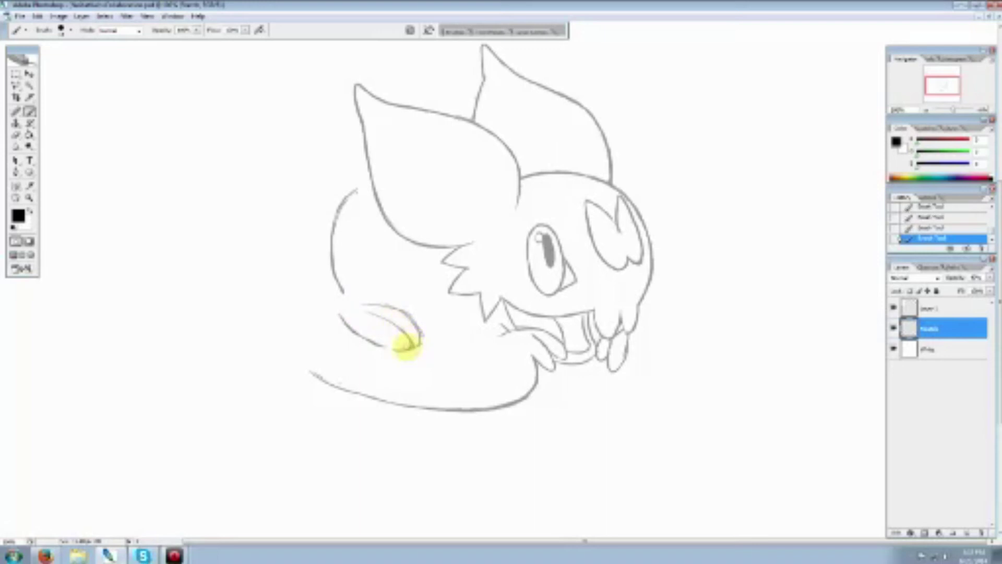
mouse_move(349, 327)
left_mouse_down()
mouse_move(387, 349)
mouse_move(409, 347)
left_mouse_up()
mouse_move(363, 305)
left_mouse_down()
mouse_move(407, 314)
mouse_move(419, 330)
left_mouse_up()
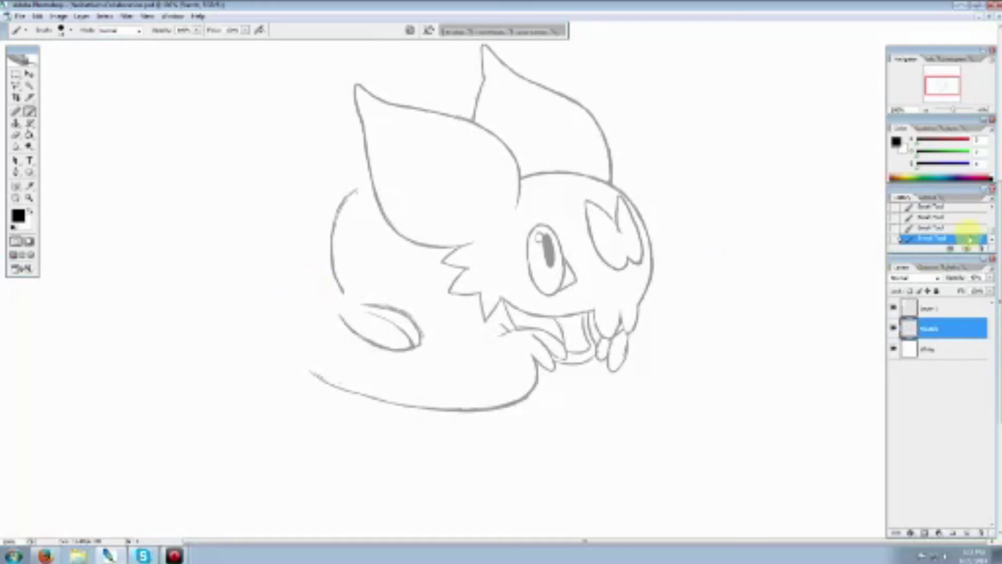
scroll(879, 224, "down", 3)
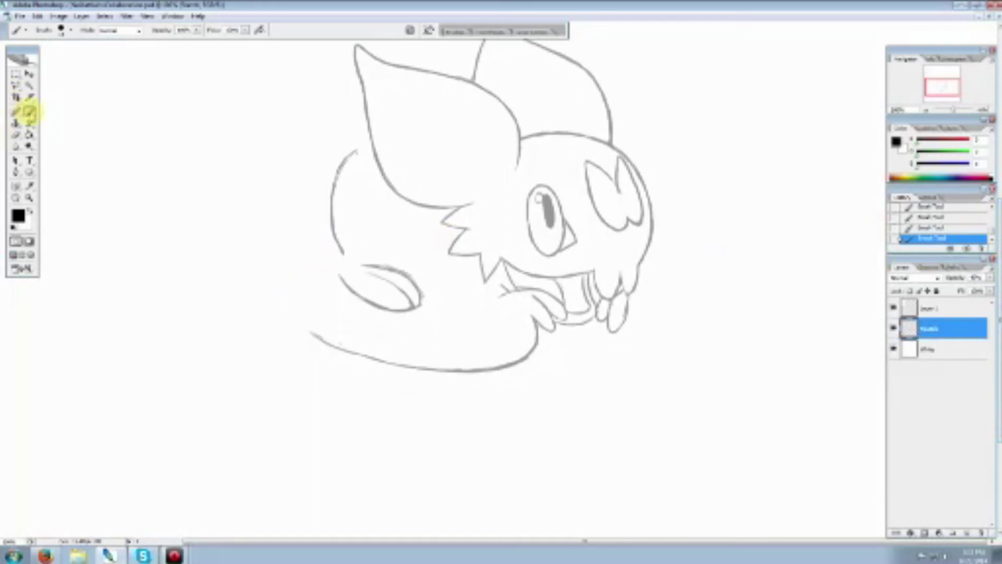
left_click(30, 111)
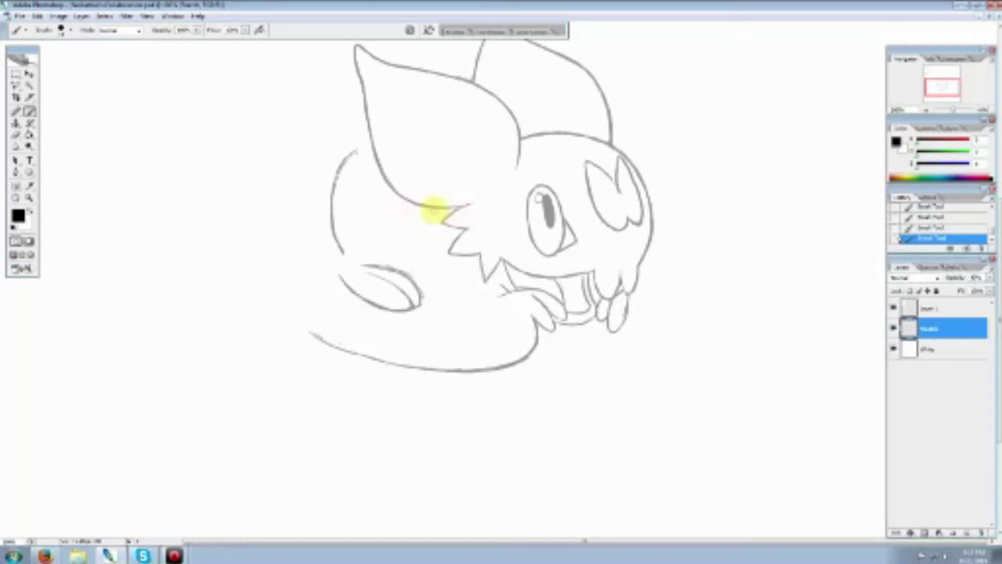
left_click(16, 135)
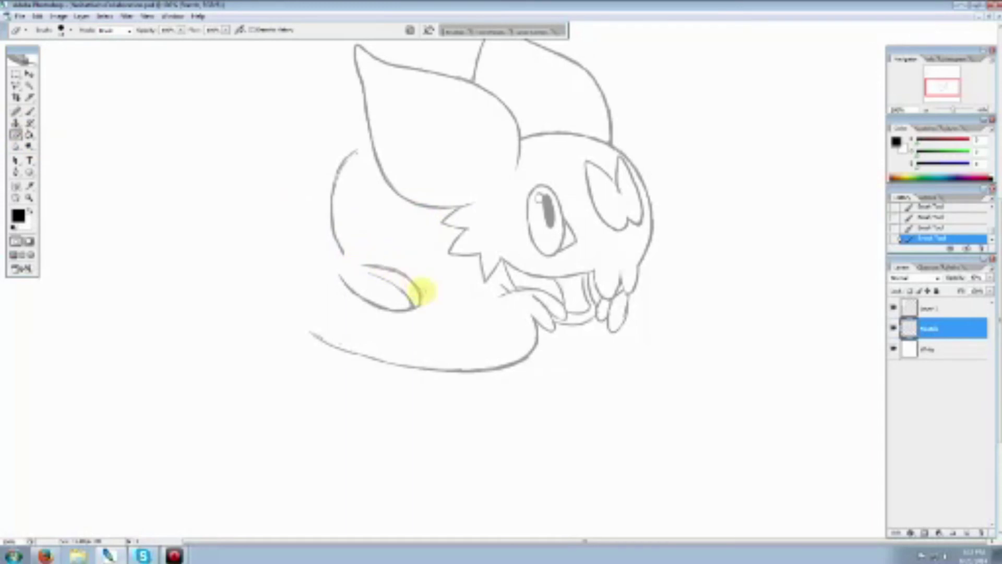
left_click_drag(424, 299, 420, 306)
Erase the lower end of the back line, draw pointed fur tufts down to the oval, and clean up where they overlap
left_click_drag(333, 239, 344, 253)
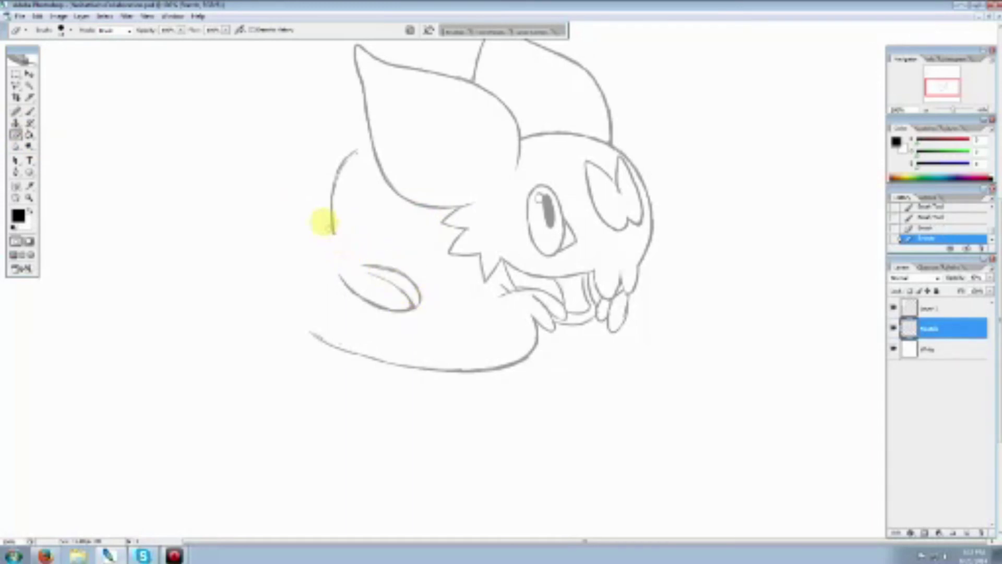
left_click(30, 110)
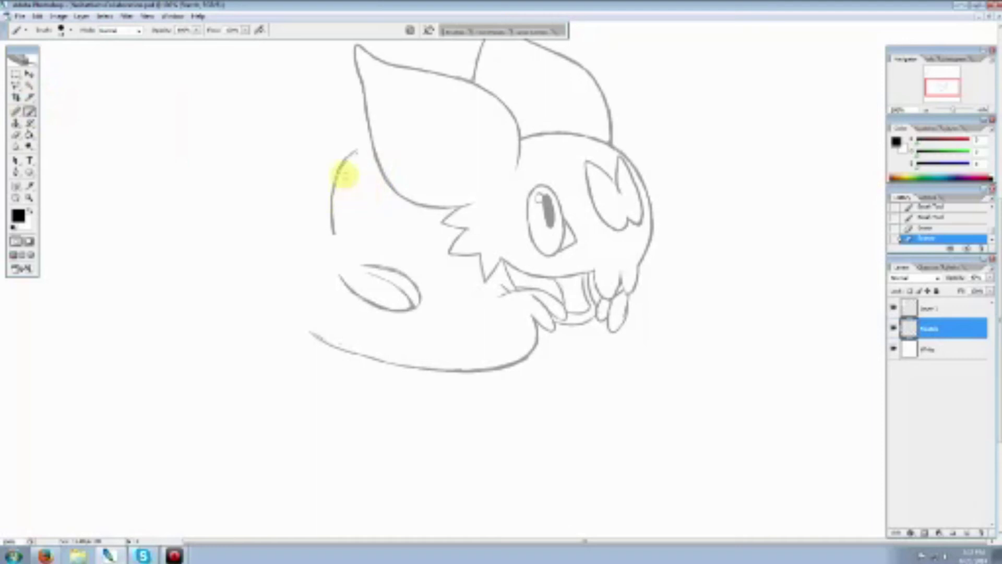
mouse_move(347, 173)
left_mouse_down()
mouse_move(333, 231)
mouse_move(298, 225)
mouse_move(306, 239)
mouse_move(297, 232)
mouse_move(324, 251)
mouse_move(314, 277)
mouse_move(326, 287)
mouse_move(364, 268)
left_mouse_up()
left_click(15, 134)
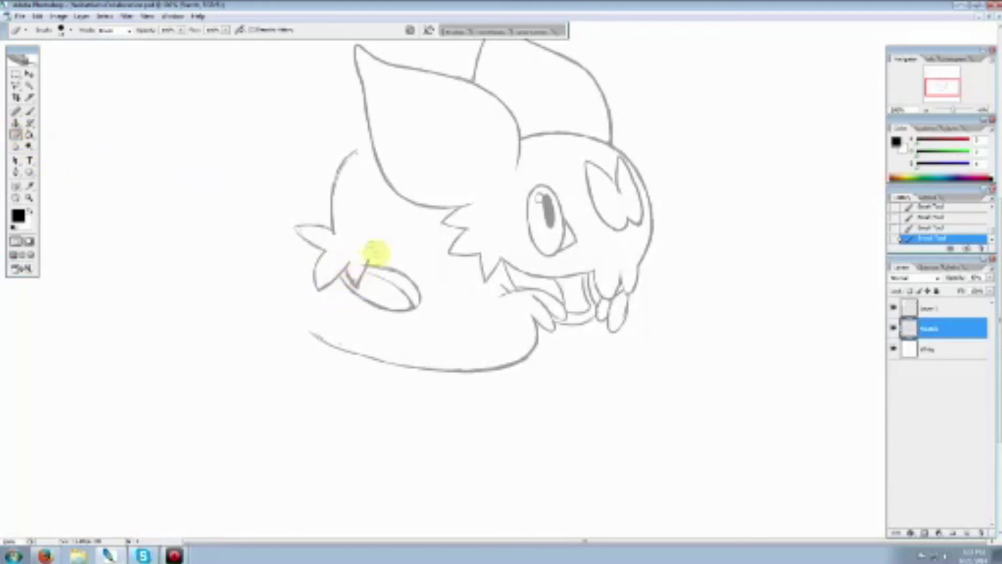
mouse_move(354, 280)
left_mouse_down()
mouse_move(340, 269)
mouse_move(357, 288)
mouse_move(365, 266)
mouse_move(354, 261)
left_mouse_up()
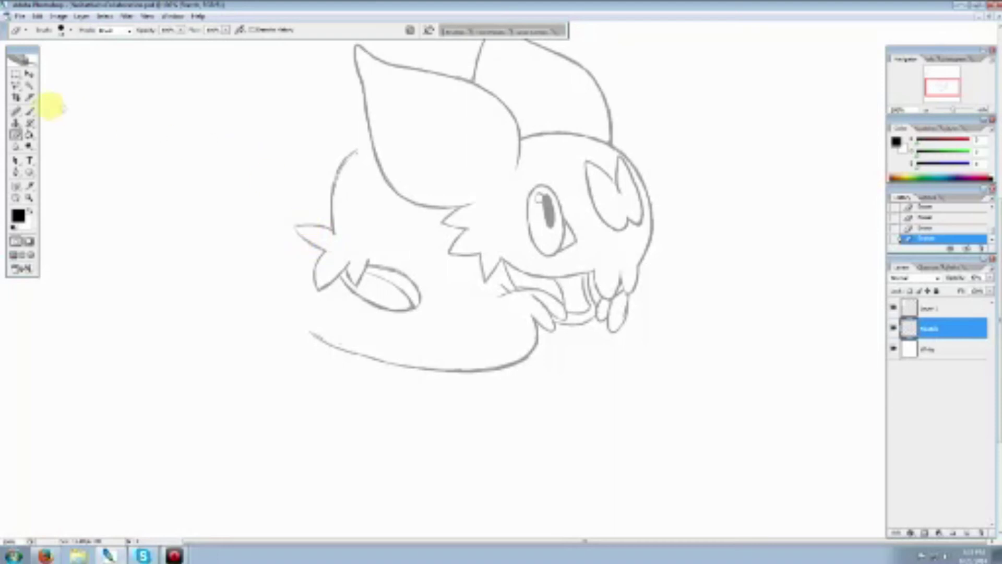
Extend the back contour up to meet the near ear and erase rough marks along it
left_click(30, 111)
scroll(385, 195, "up", 2)
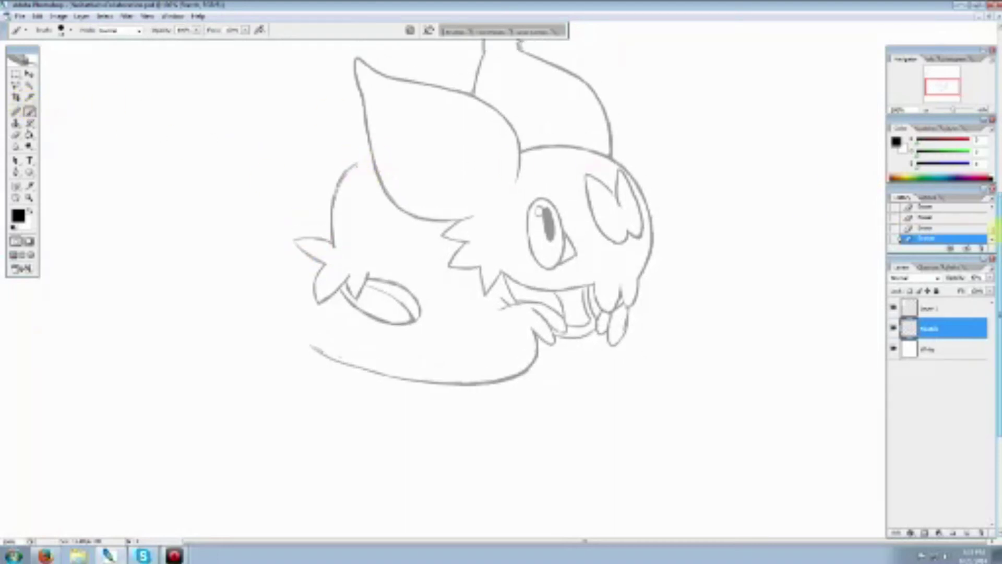
left_click_drag(365, 175, 360, 176)
left_click_drag(359, 176, 369, 174)
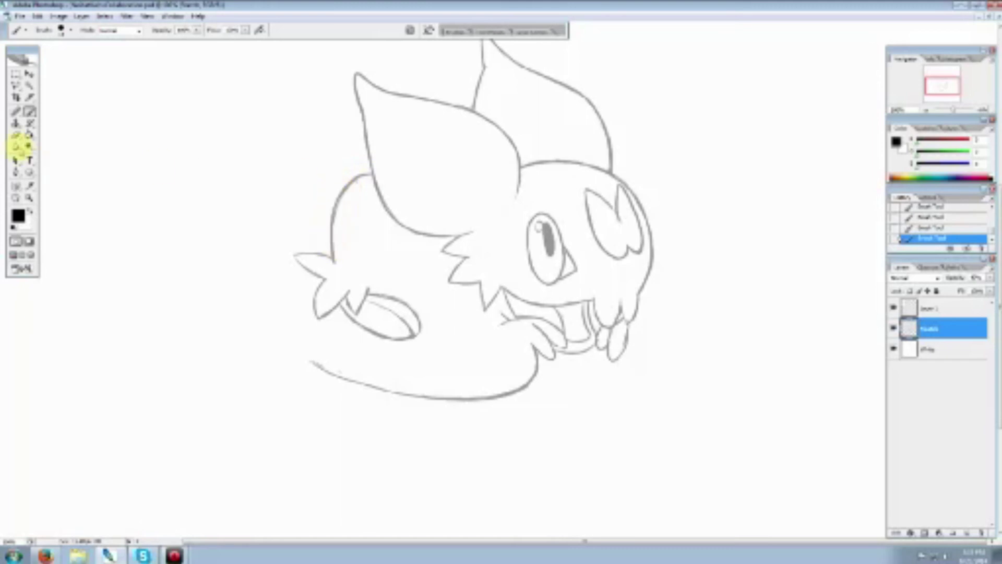
left_click(15, 134)
mouse_move(354, 192)
left_mouse_down()
mouse_move(336, 212)
mouse_move(347, 189)
mouse_move(344, 254)
left_mouse_up()
left_click(29, 111)
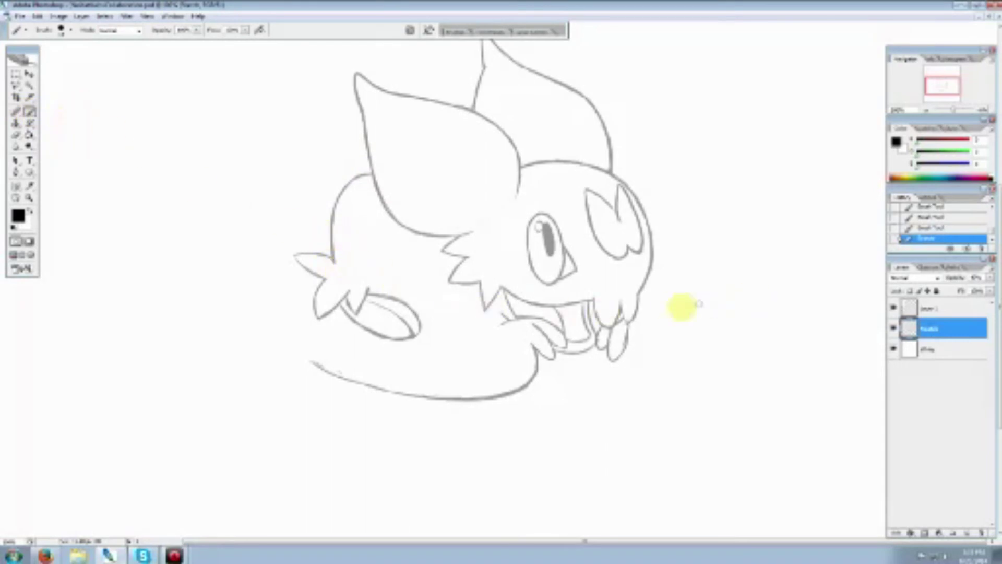
Erase the old arm and finger lines below the mouth and redraw the paw with a rounded outer contour
left_click_drag(998, 242, 998, 258)
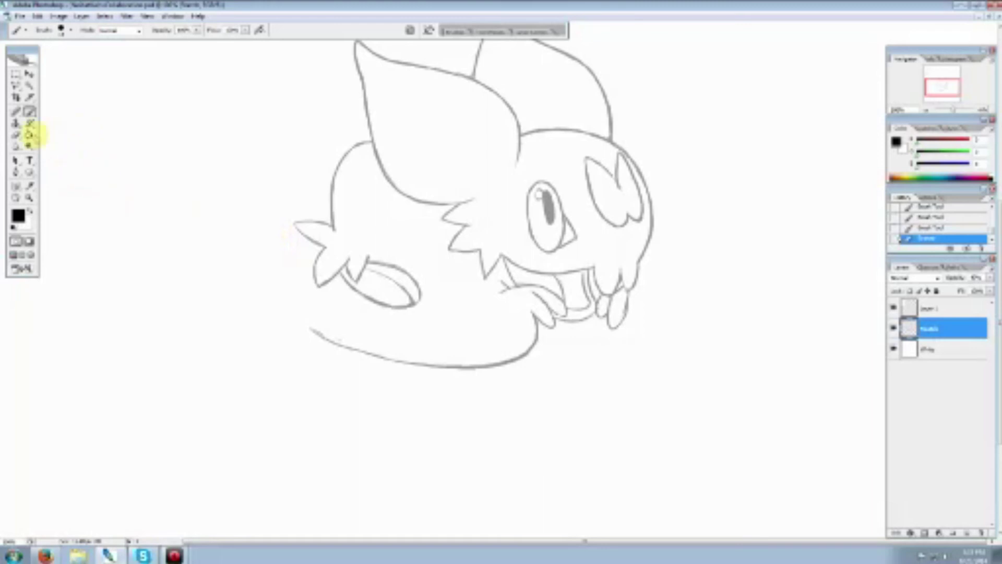
left_click(16, 134)
mouse_move(545, 301)
left_mouse_down()
mouse_move(568, 316)
mouse_move(548, 291)
mouse_move(513, 284)
mouse_move(535, 287)
left_mouse_up()
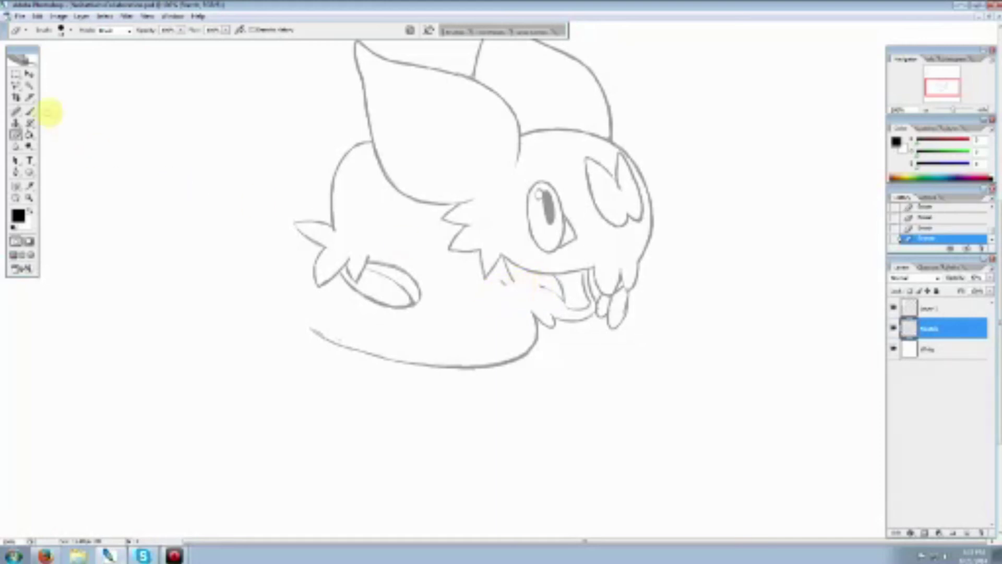
left_click(30, 111)
mouse_move(539, 298)
left_mouse_down()
mouse_move(528, 282)
mouse_move(554, 293)
mouse_move(568, 314)
mouse_move(559, 315)
left_mouse_up()
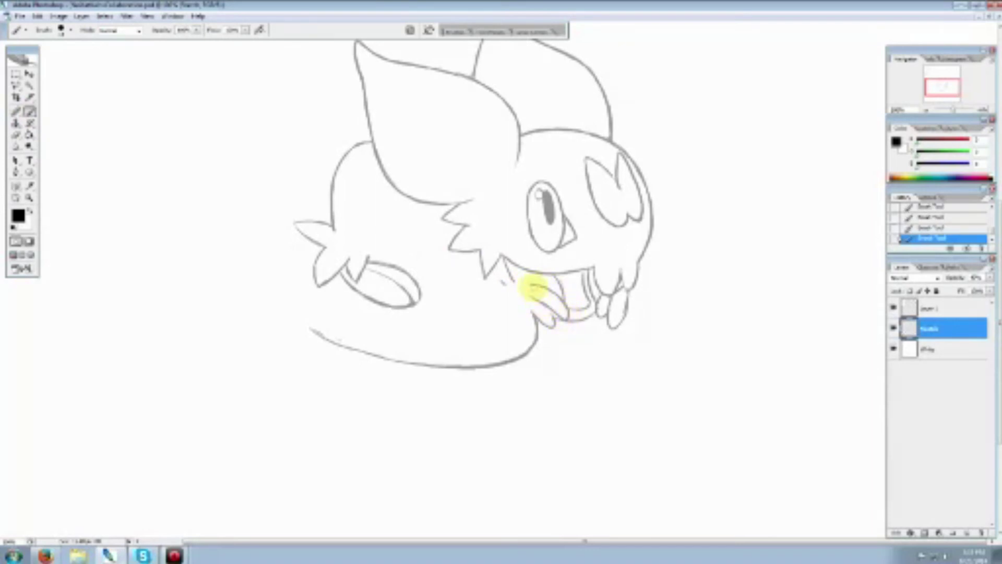
mouse_move(534, 284)
left_mouse_down()
mouse_move(522, 292)
mouse_move(541, 303)
left_mouse_up()
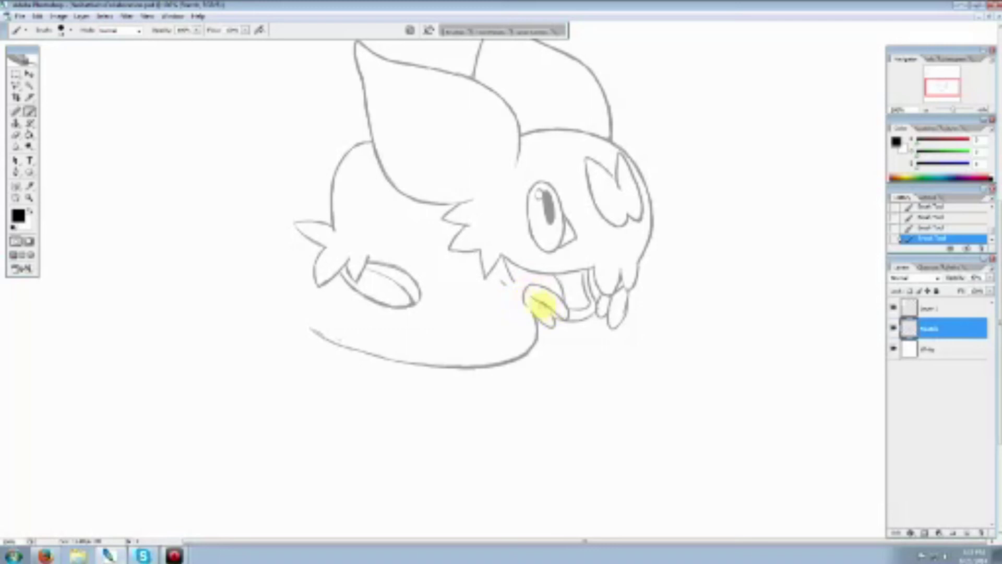
Erase the paw's finger lines and redraw its inner curve with the Brush, undoing the last stray stroke
left_click(16, 134)
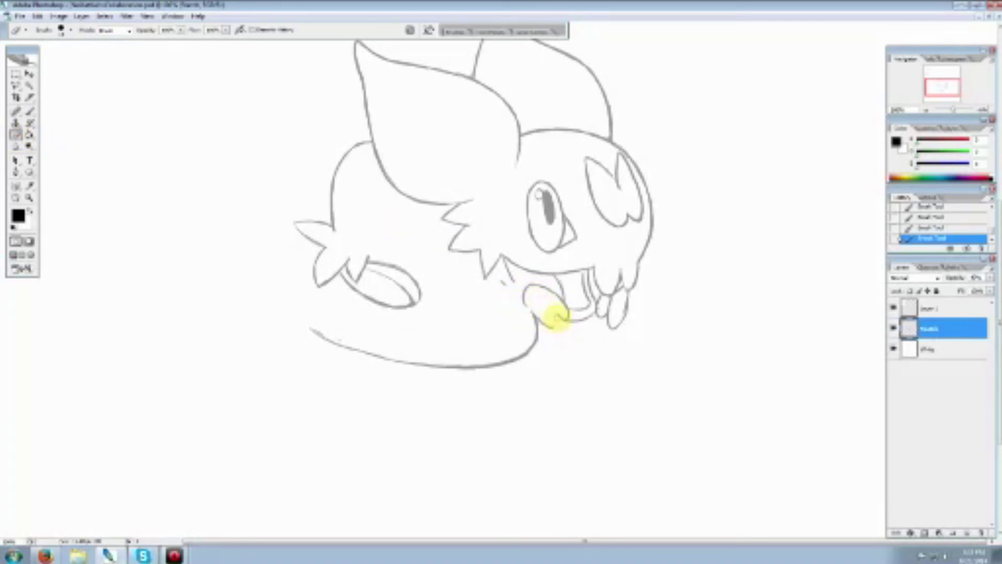
left_click_drag(556, 317, 542, 283)
left_click_drag(559, 312, 537, 313)
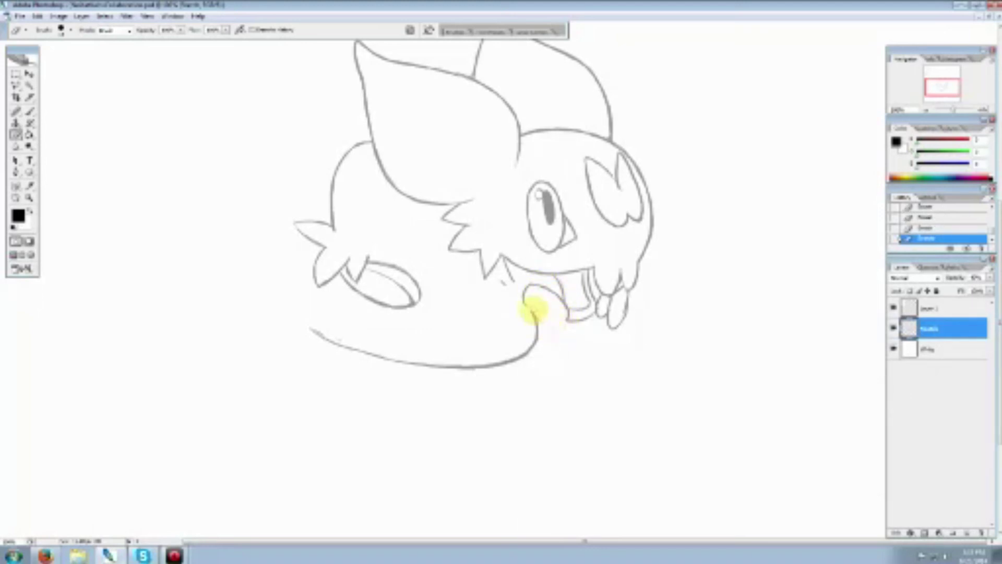
left_click(29, 111)
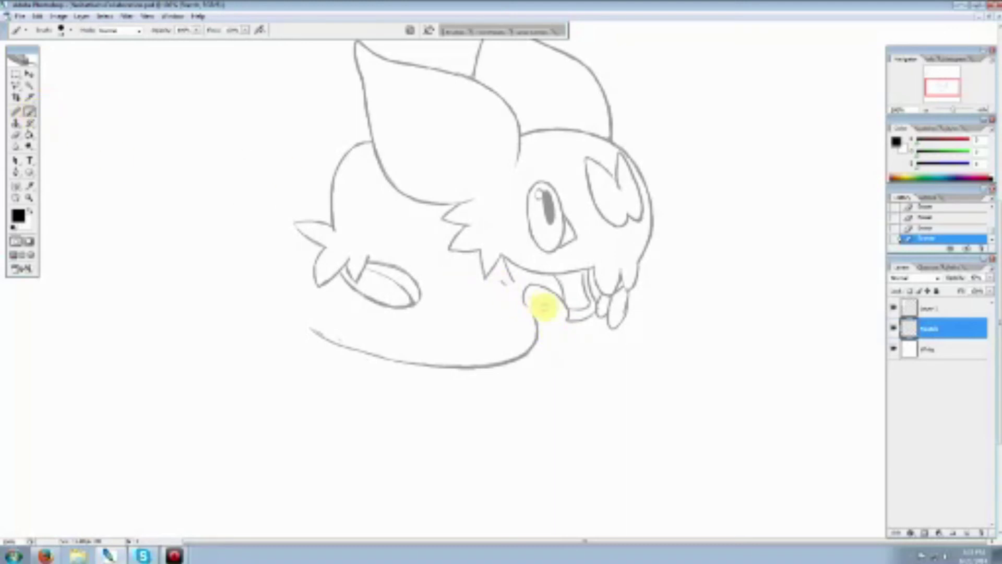
left_click_drag(528, 288, 533, 295)
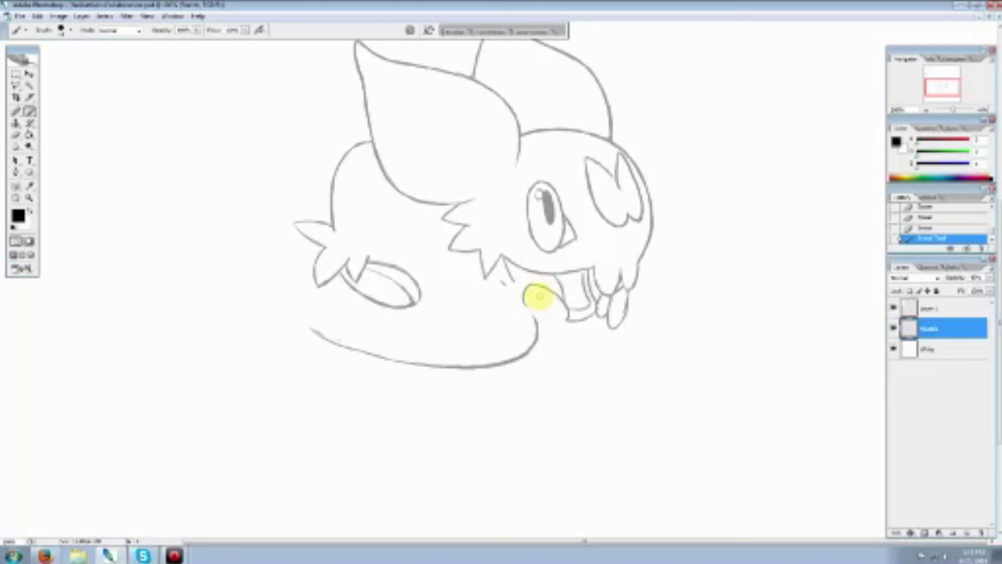
left_click_drag(539, 297, 559, 319)
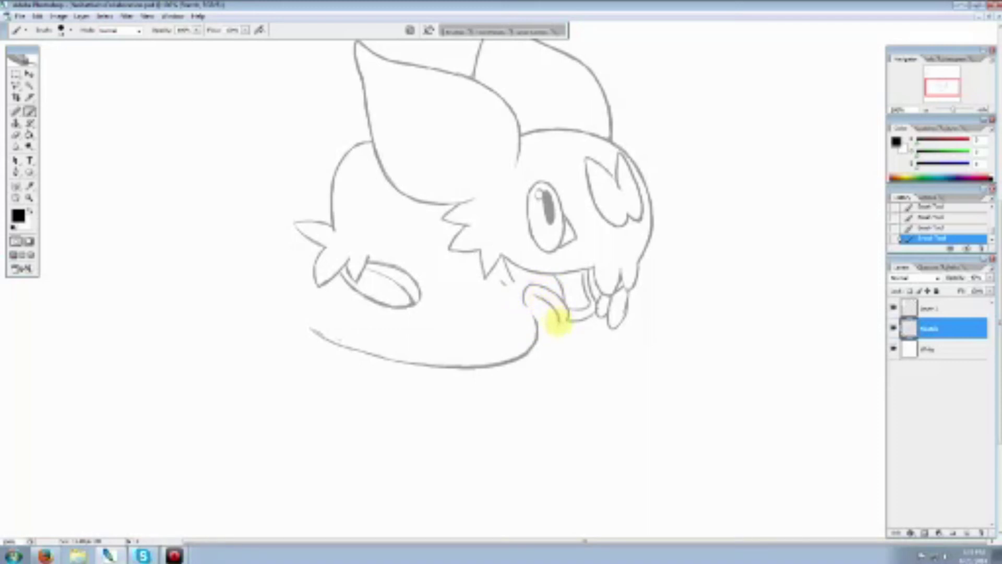
key("ctrl+z")
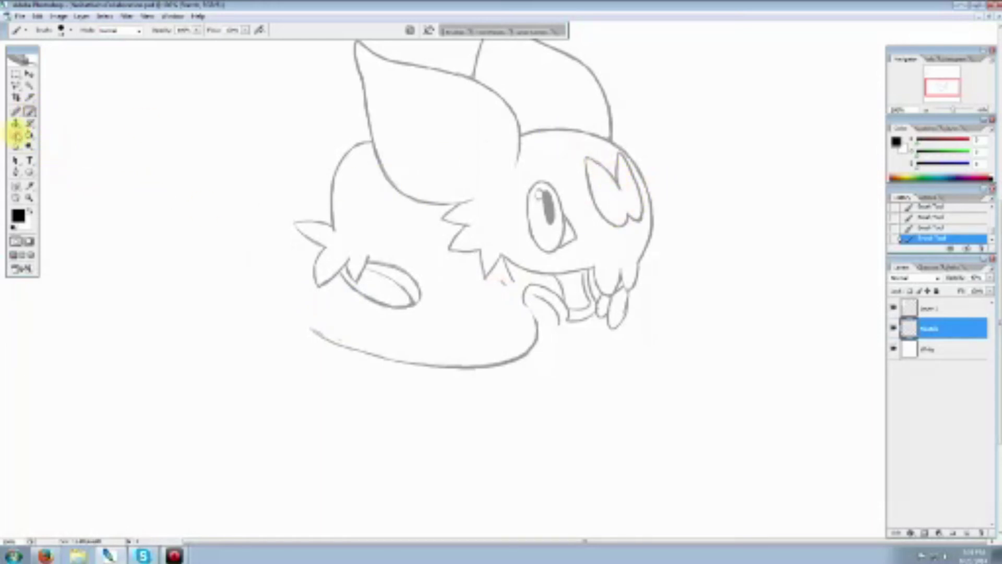
Erase rough marks along the face marking and the outer edge of the eye
left_click(16, 134)
left_click_drag(610, 180, 604, 192)
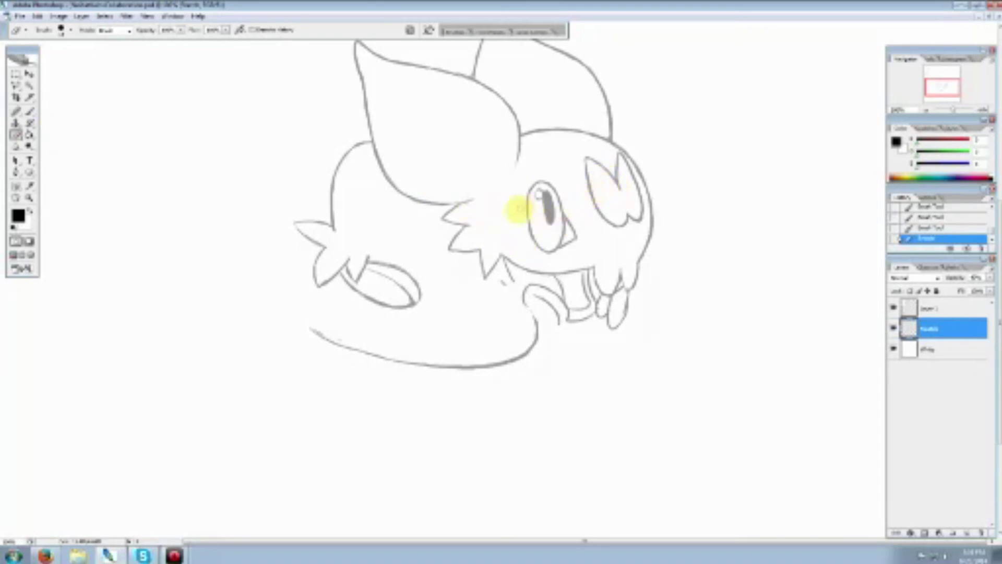
left_click_drag(529, 240, 531, 215)
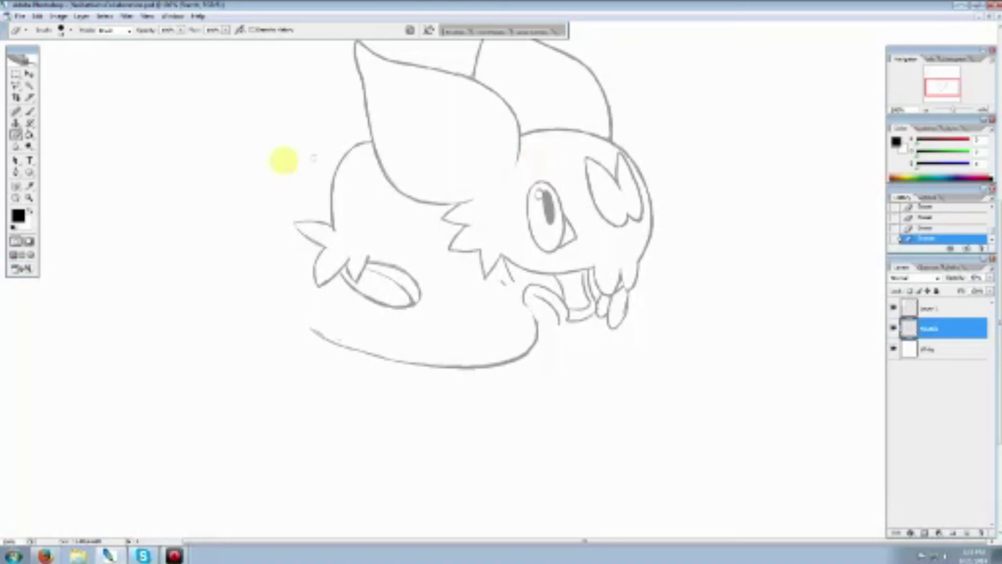
Redraw the outermost spike of the fur tuft behind the back with a sharper tip
left_click(29, 111)
mouse_move(294, 223)
left_mouse_down()
mouse_move(327, 228)
mouse_move(303, 233)
mouse_move(326, 246)
left_mouse_up()
left_click(295, 224)
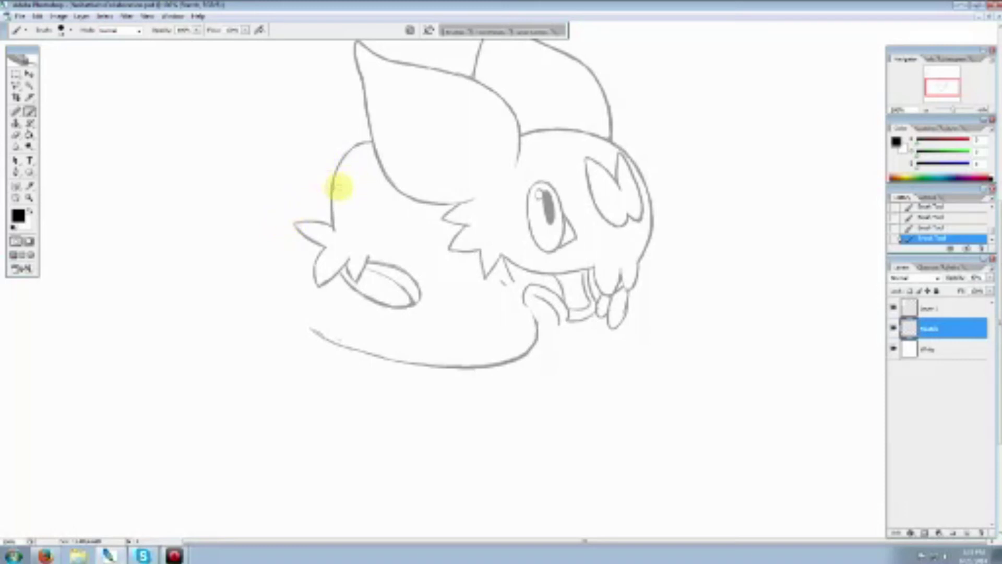
Redraw the lowest spike of the fur tuft above the oval hind foot and erase the overlapping marks around it
left_click(15, 135)
mouse_move(365, 262)
left_mouse_down()
mouse_move(351, 268)
mouse_move(355, 284)
left_mouse_up()
left_click(29, 112)
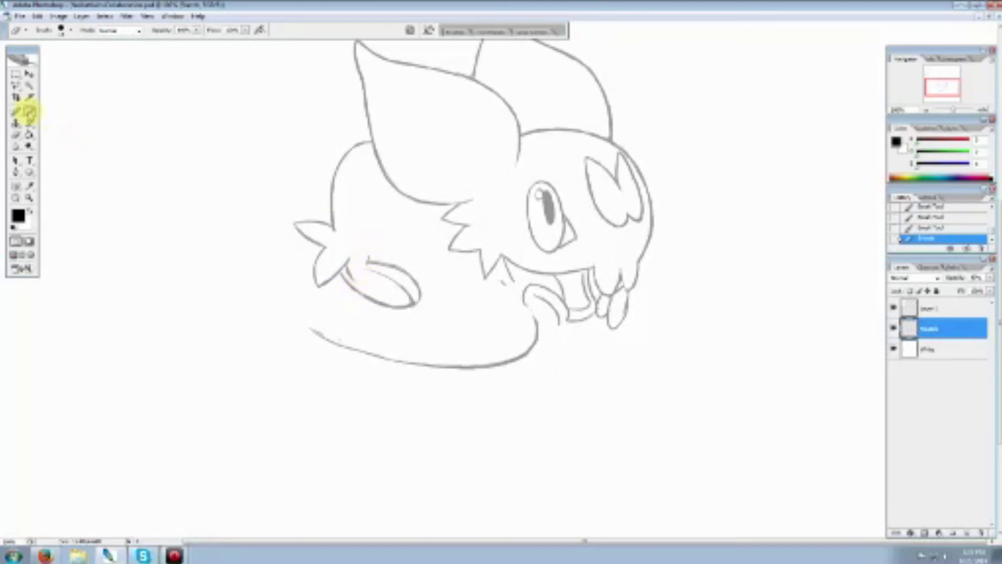
left_click(367, 260)
mouse_move(365, 258)
left_mouse_down()
mouse_move(358, 277)
mouse_move(349, 271)
left_mouse_up()
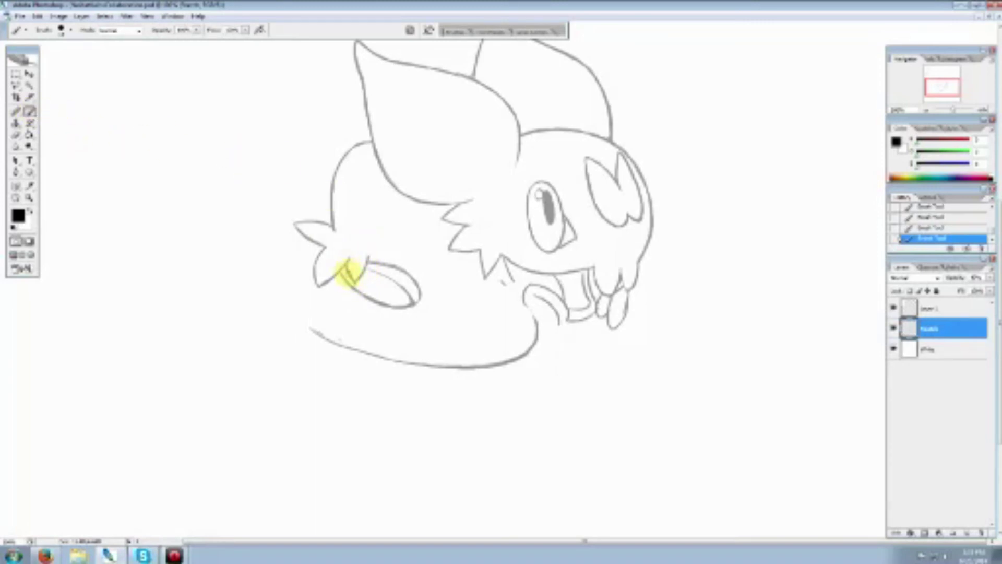
left_click(16, 135)
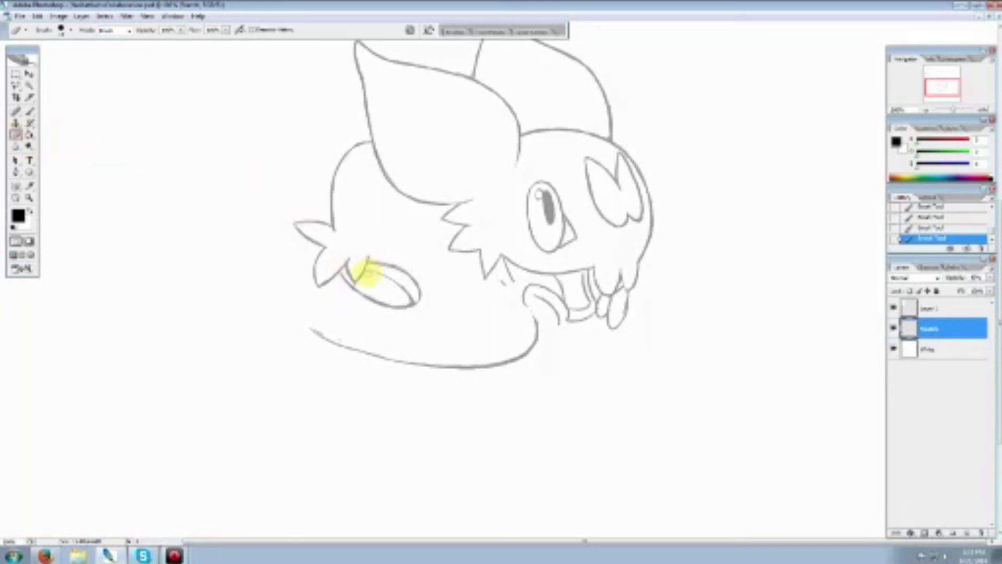
mouse_move(348, 273)
left_mouse_down()
mouse_move(347, 251)
mouse_move(351, 260)
mouse_move(324, 271)
left_mouse_up()
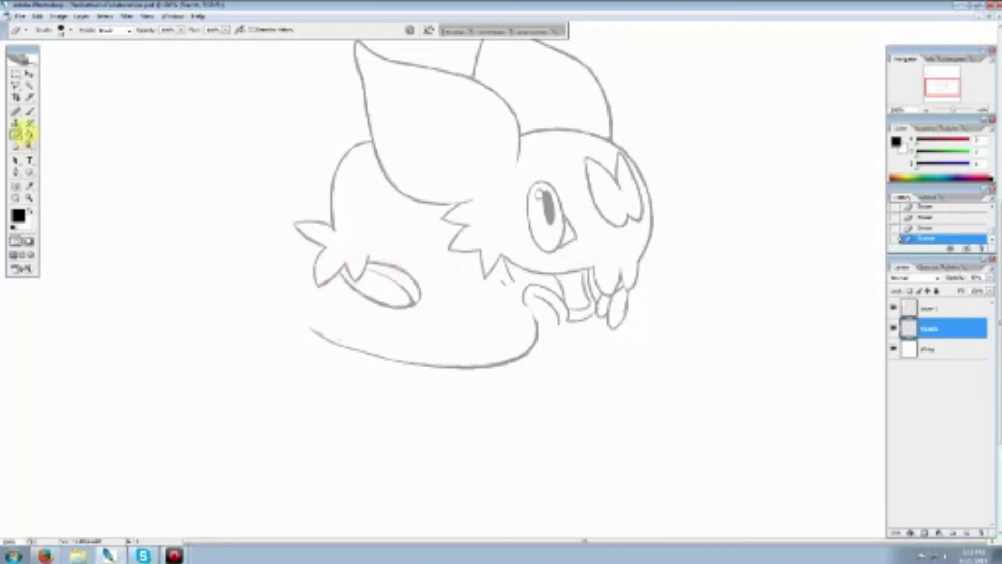
Close the near paw's first finger with a pointed tip, erase the overlapping lines and add a second finger beside it
left_click(29, 111)
mouse_move(529, 306)
left_mouse_down()
mouse_move(524, 300)
mouse_move(529, 306)
left_mouse_up()
left_click_drag(526, 304, 547, 321)
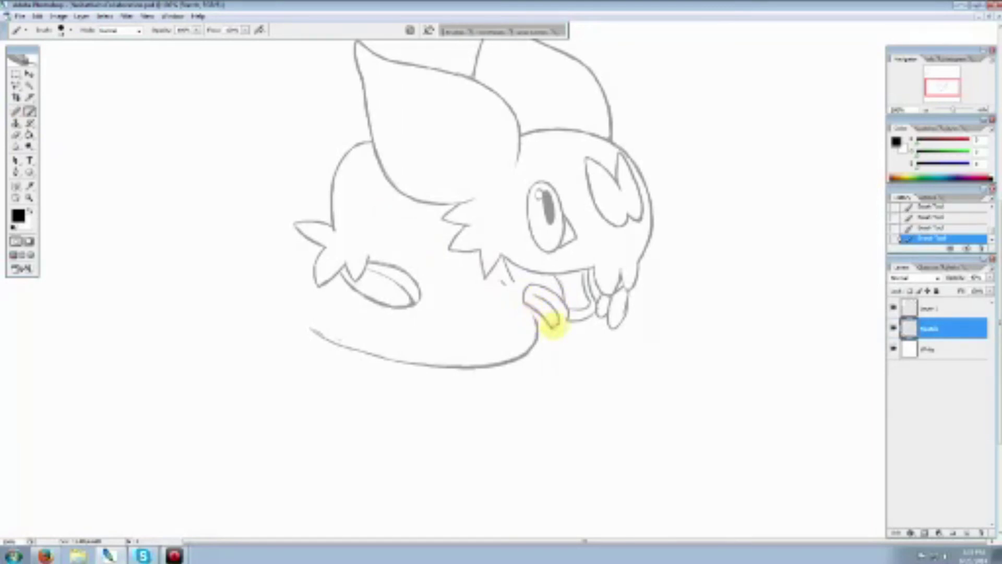
left_click(15, 134)
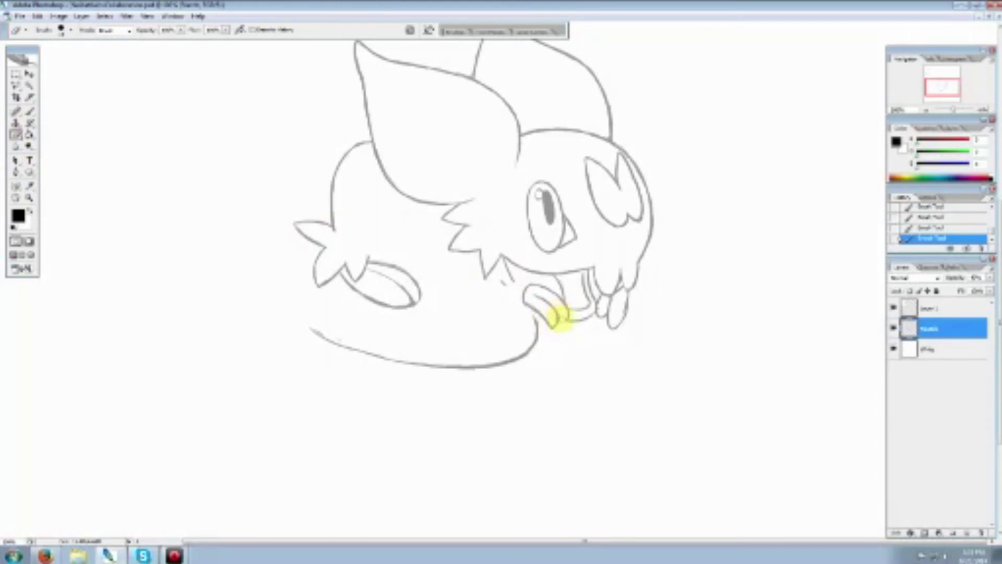
left_click(533, 302)
left_click_drag(533, 303, 534, 303)
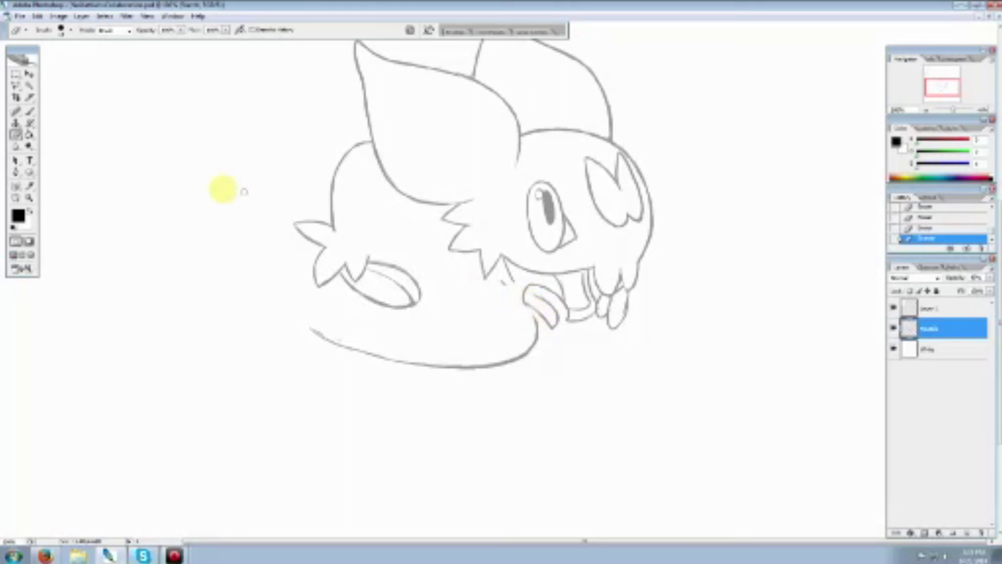
left_click(29, 111)
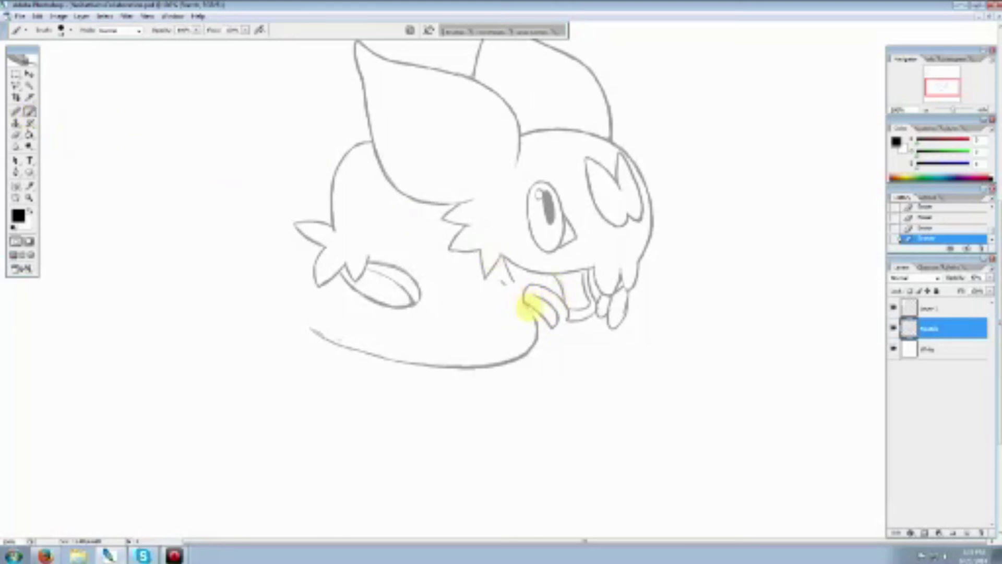
mouse_move(527, 305)
left_mouse_down()
mouse_move(537, 320)
mouse_move(574, 302)
mouse_move(566, 319)
left_mouse_up()
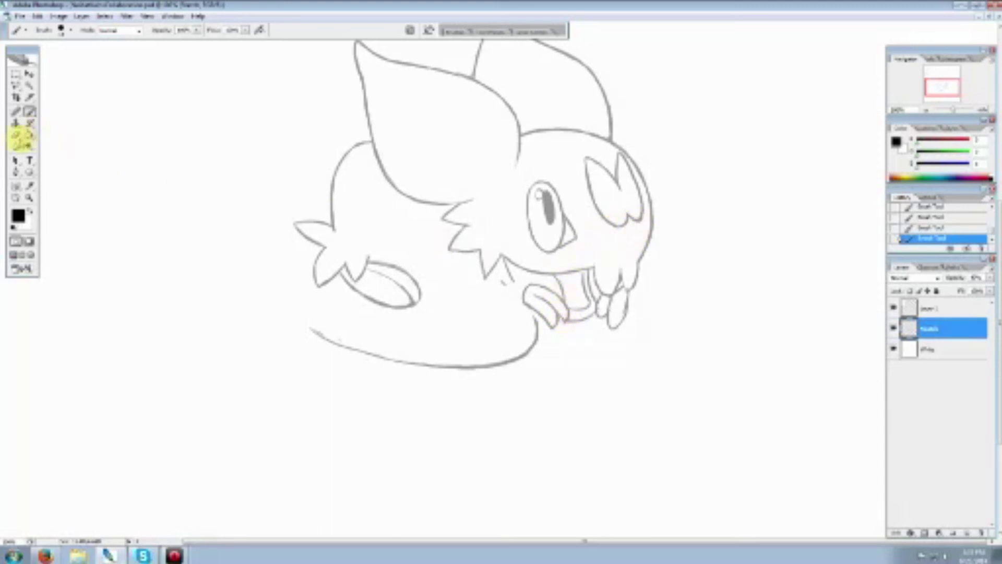
Erase the far paw's rounded fingers below the muzzle and redraw the outer tip of the muzzle edge
left_click(16, 135)
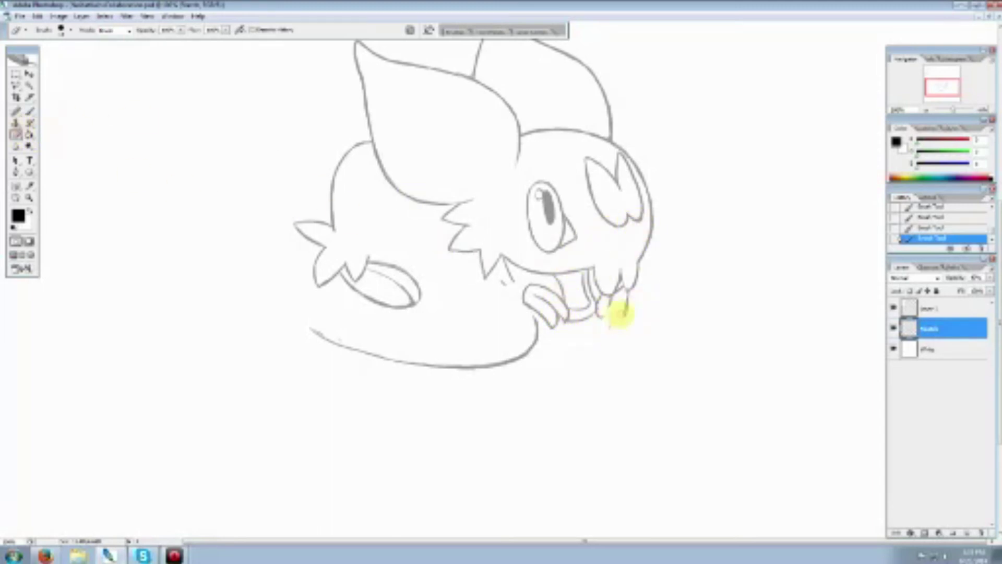
mouse_move(619, 313)
left_mouse_down()
mouse_move(604, 320)
mouse_move(625, 305)
mouse_move(617, 287)
mouse_move(596, 286)
mouse_move(604, 297)
left_mouse_up()
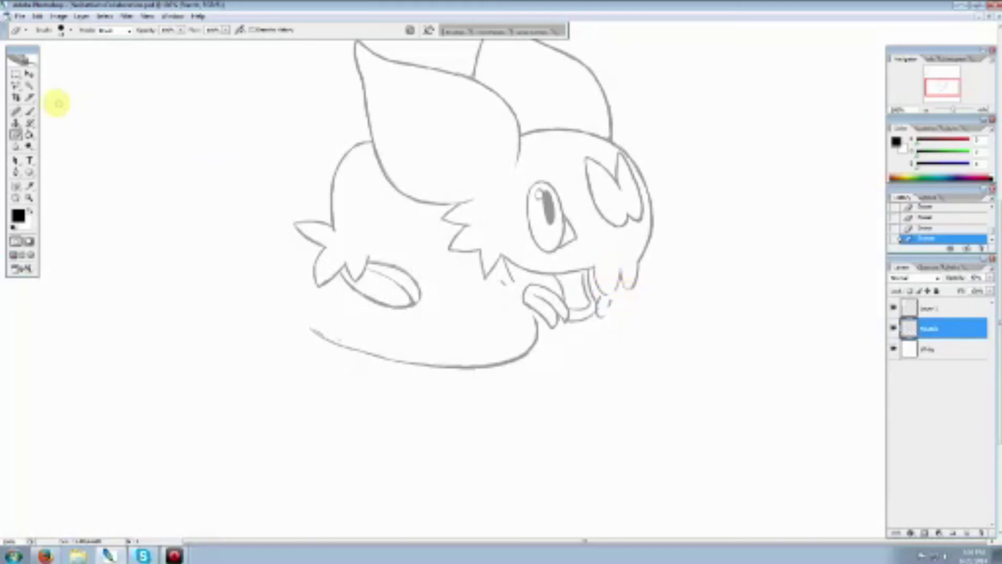
left_click(29, 111)
left_click_drag(621, 271, 630, 288)
left_click_drag(626, 286, 630, 288)
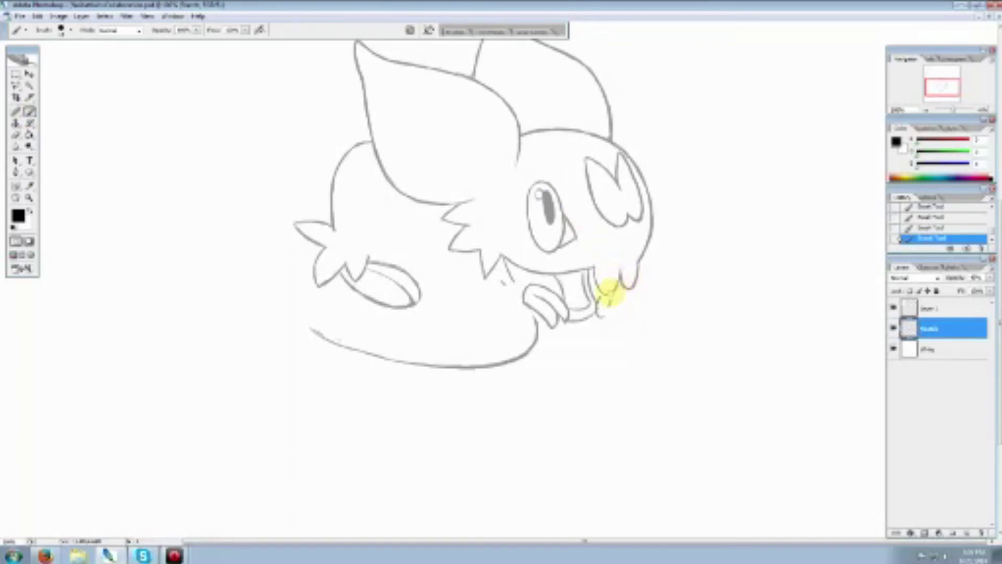
Erase the leftover far-paw marks and draw one pointed finger below the muzzle edge
left_click(15, 134)
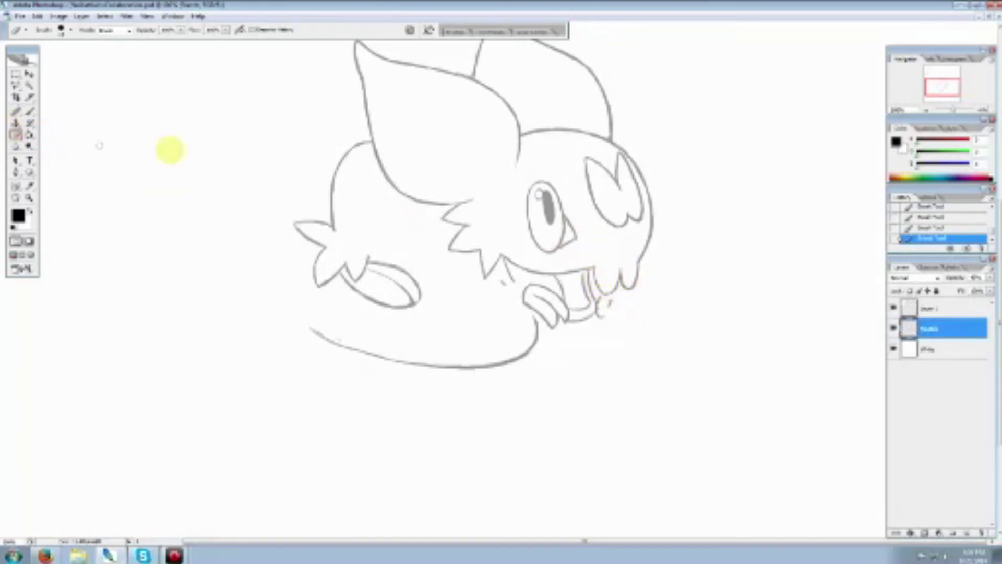
mouse_move(607, 297)
left_mouse_down()
mouse_move(597, 281)
mouse_move(633, 278)
left_mouse_up()
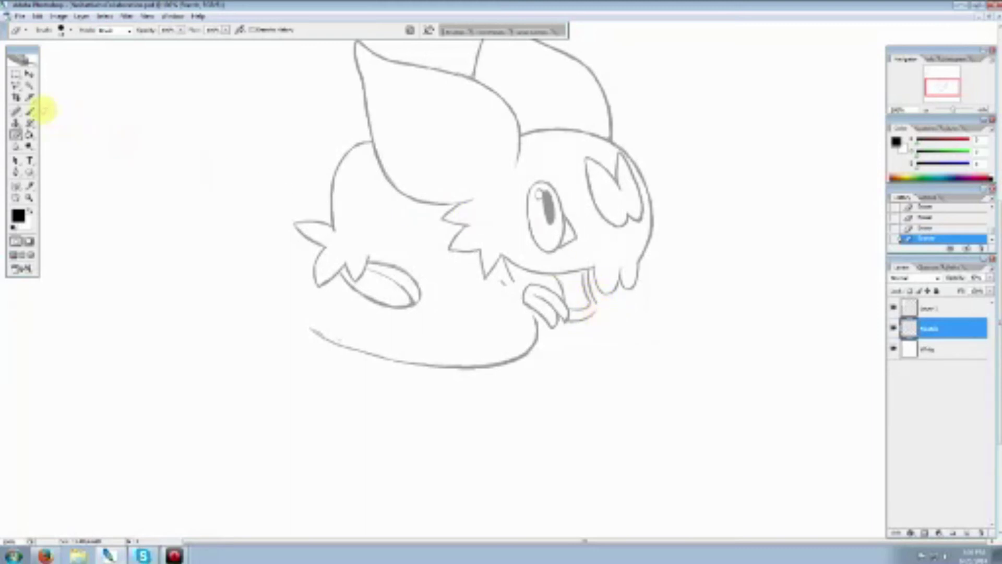
left_click(29, 111)
mouse_move(602, 291)
left_mouse_down()
mouse_move(596, 321)
mouse_move(615, 286)
mouse_move(625, 295)
mouse_move(632, 267)
left_mouse_up()
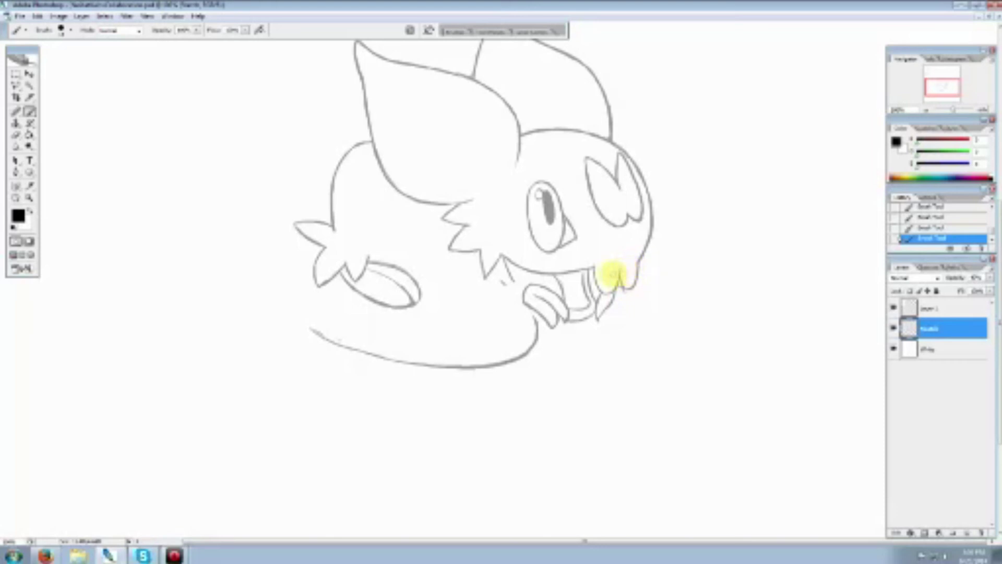
Erase the near paw's second finger and redraw it closer against the first finger
left_click(17, 134)
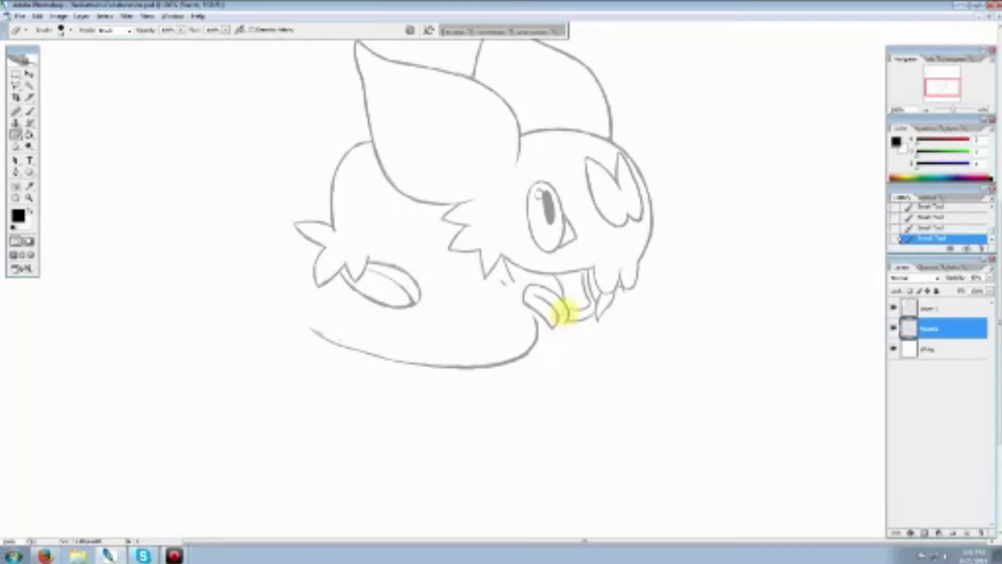
mouse_move(563, 307)
left_mouse_down()
mouse_move(552, 303)
mouse_move(559, 316)
mouse_move(548, 315)
left_mouse_up()
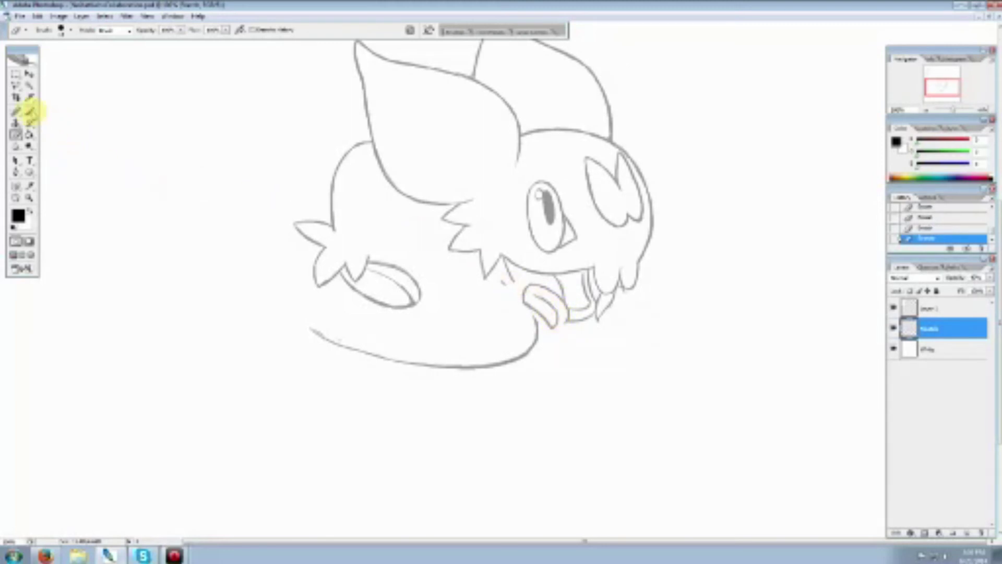
left_click(30, 111)
mouse_move(565, 318)
left_mouse_down()
mouse_move(558, 321)
mouse_move(564, 316)
left_mouse_up()
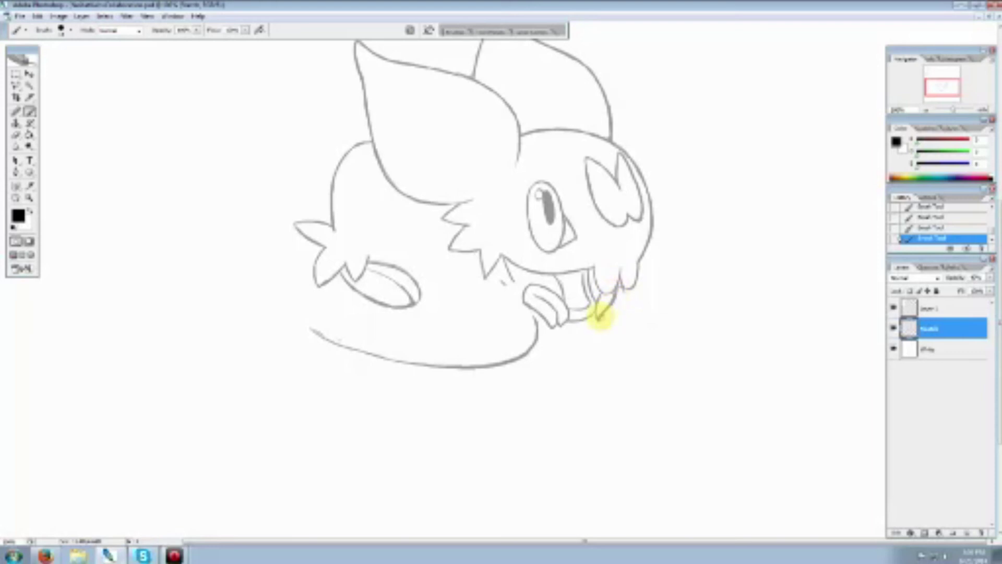
Touch up the far paw's first finger with a cleaner tip and draw a second pointed finger next to it
left_click(15, 134)
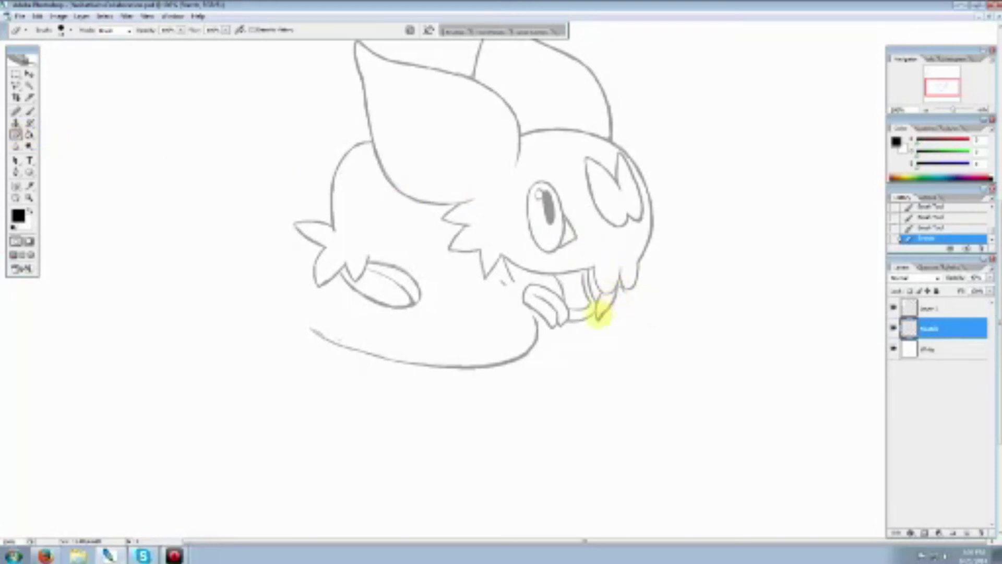
left_click(599, 315)
left_click(599, 314)
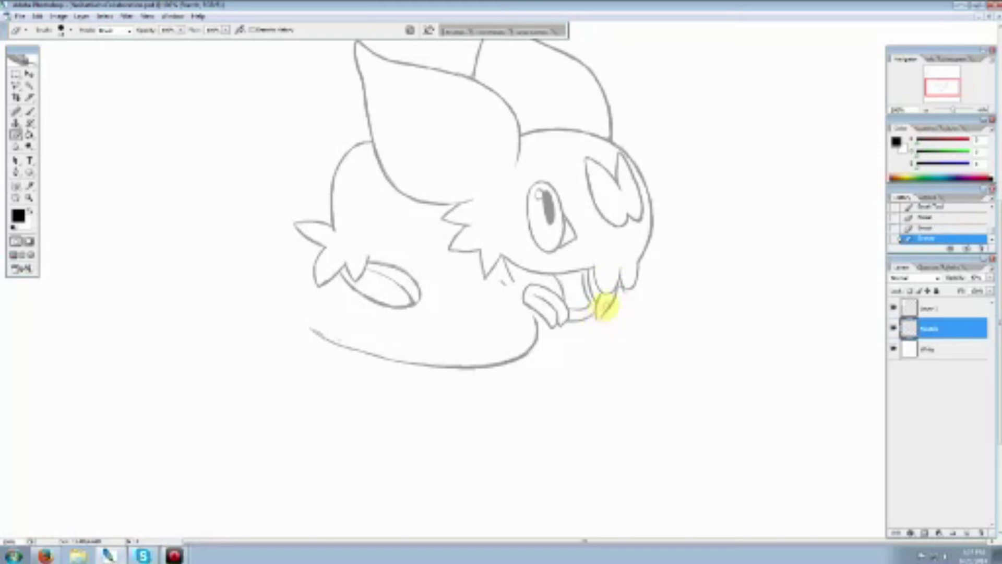
left_click(607, 285)
left_click(29, 111)
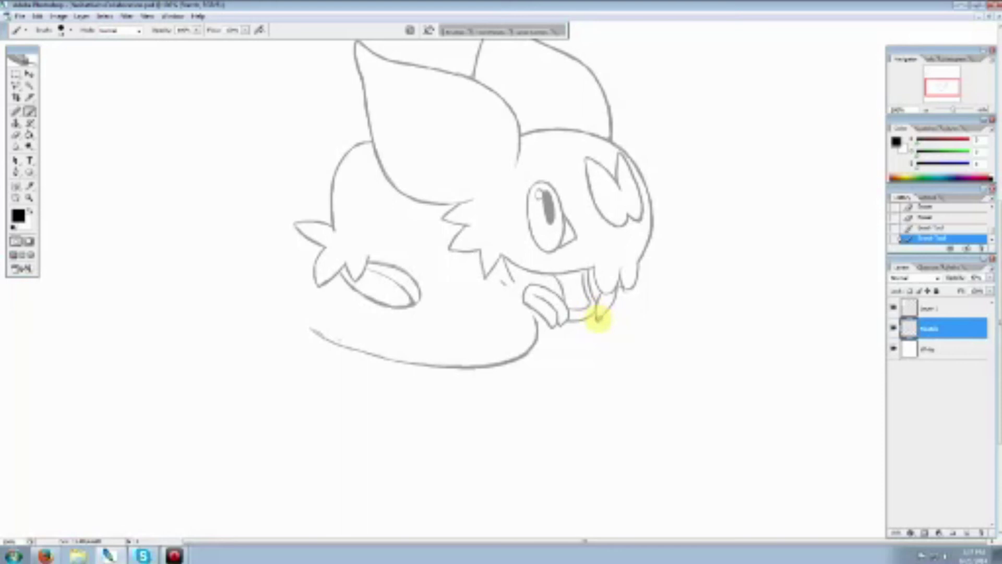
left_click_drag(599, 319, 596, 312)
left_click_drag(598, 319, 606, 312)
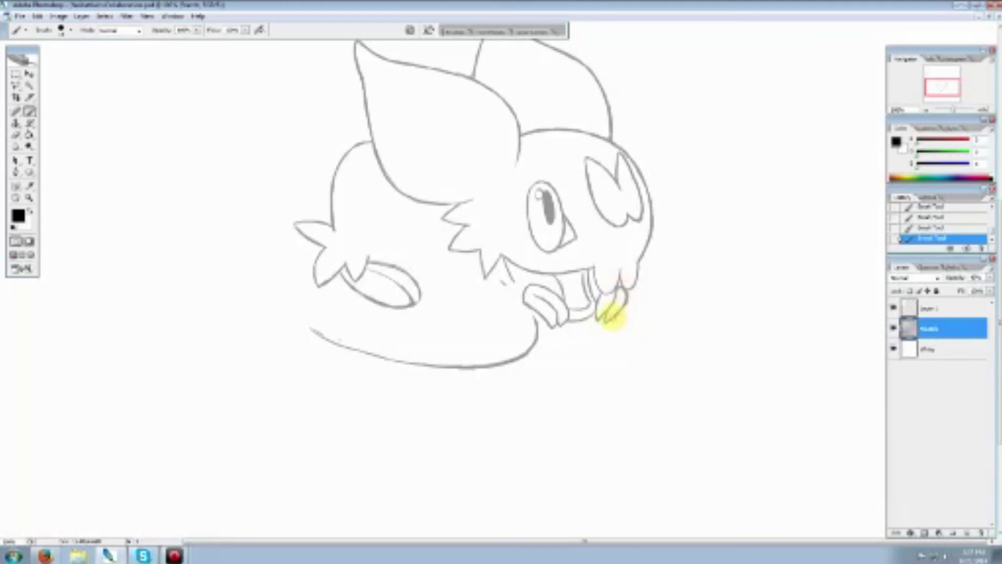
Erase the overlapping lines where the far paw's second finger meets the muzzle edge
left_click(16, 135)
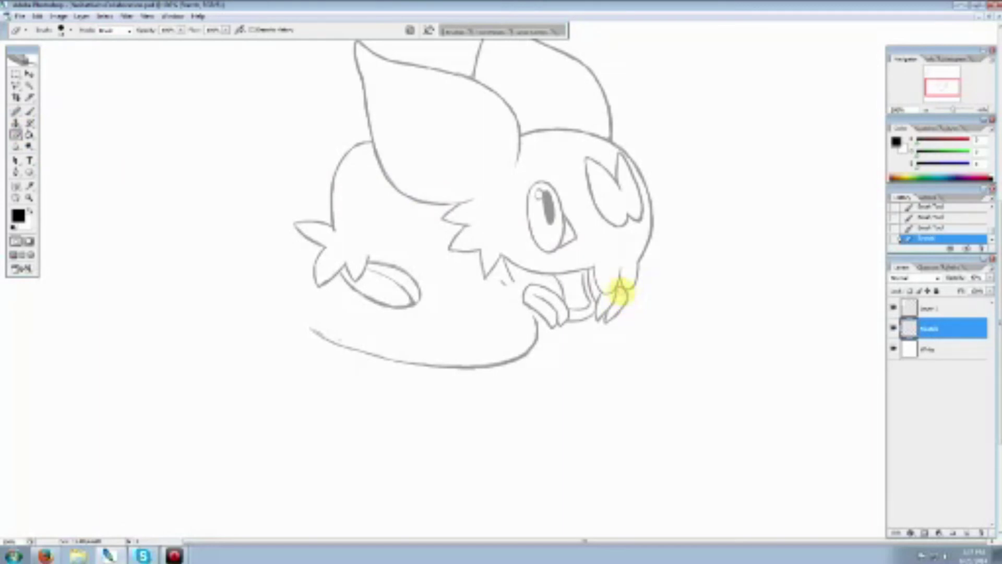
left_click_drag(621, 302, 626, 294)
left_click(613, 296)
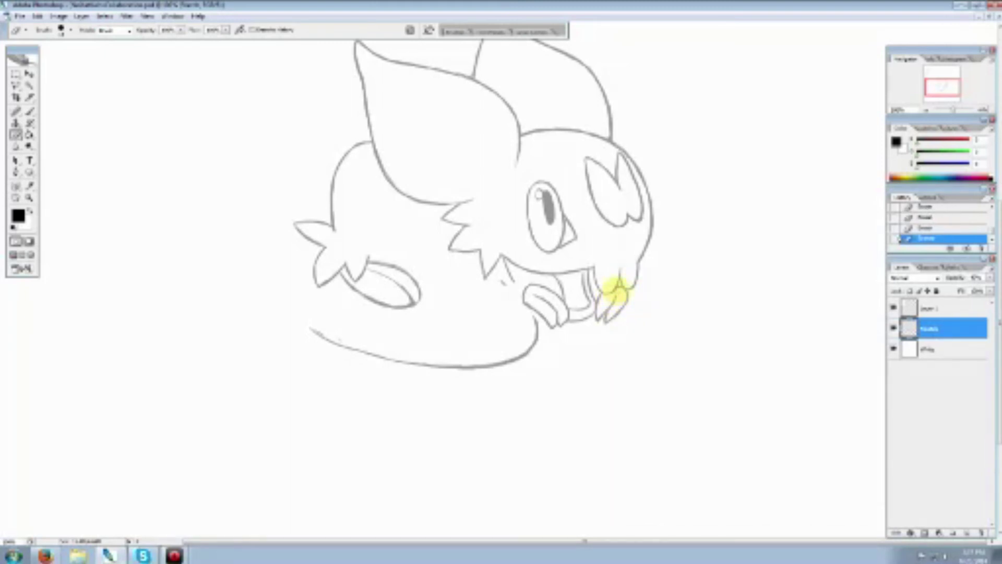
Draw the arm line from the cheek fur to the near paw and erase the parts that overlap the fur spike
left_click(29, 111)
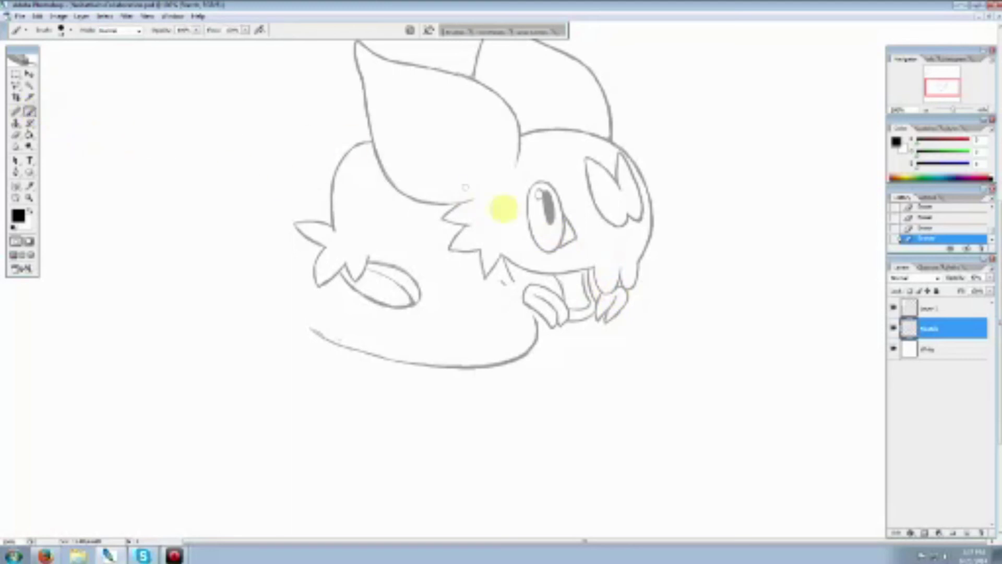
left_click_drag(616, 287, 599, 320)
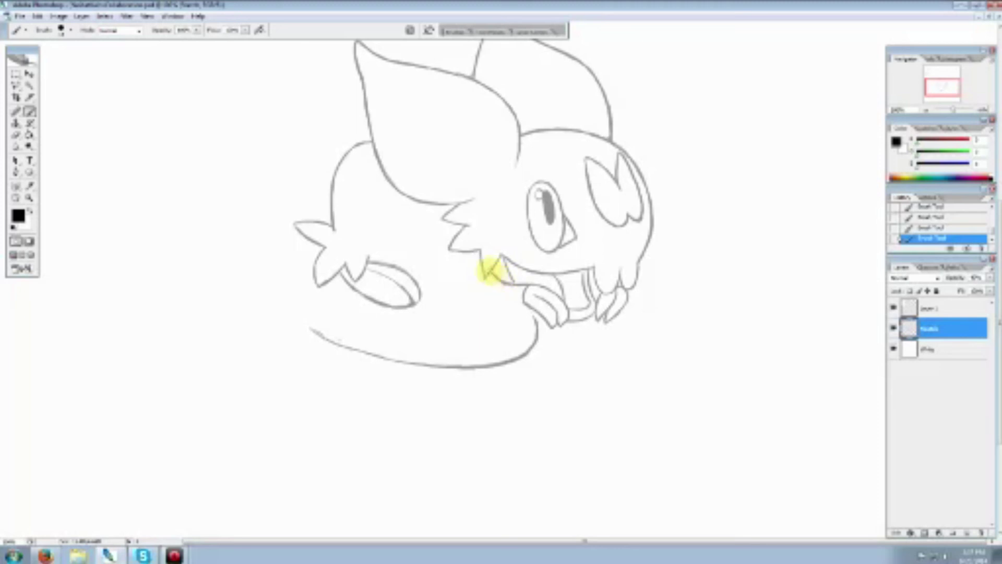
left_click(15, 135)
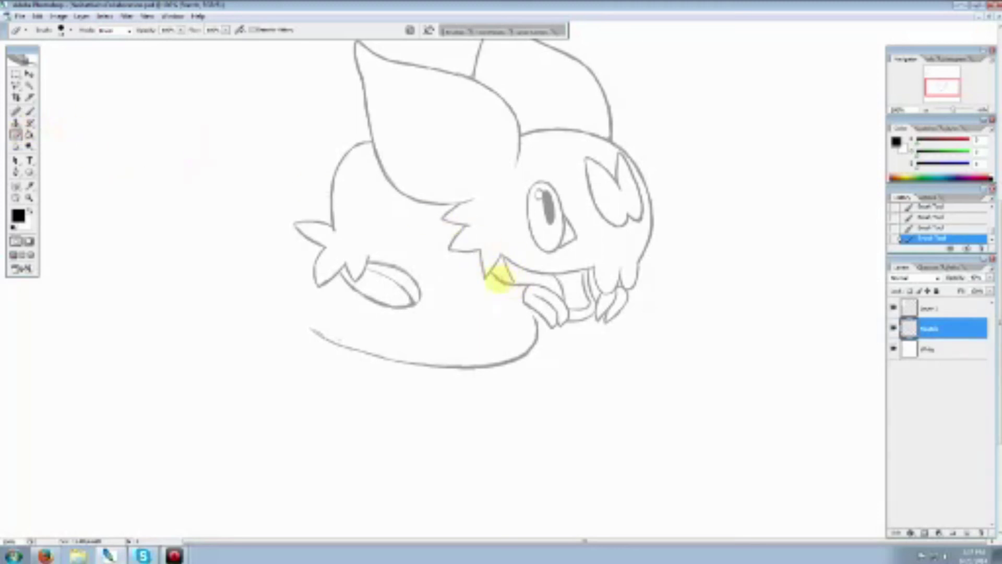
left_click_drag(519, 289, 498, 273)
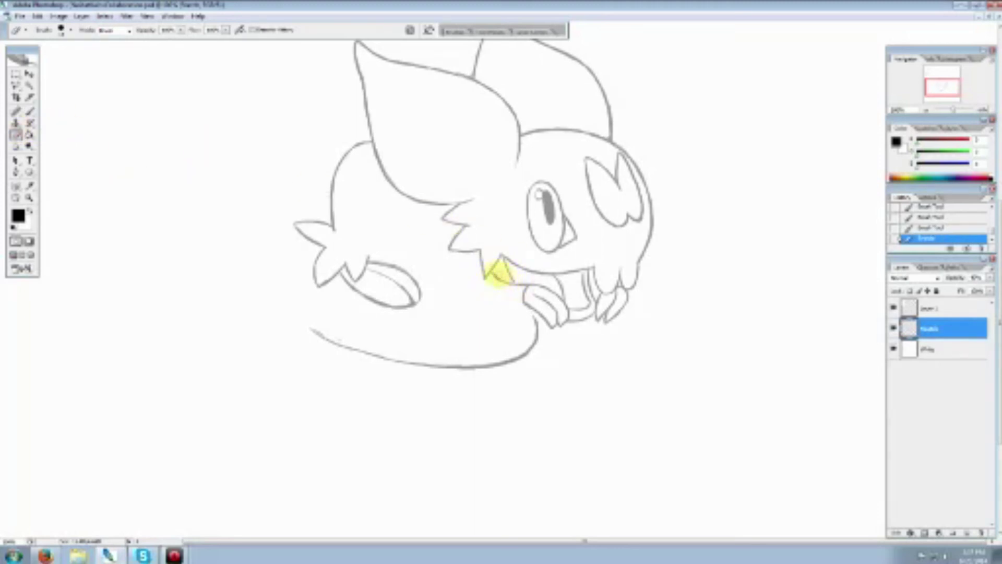
left_click(502, 276)
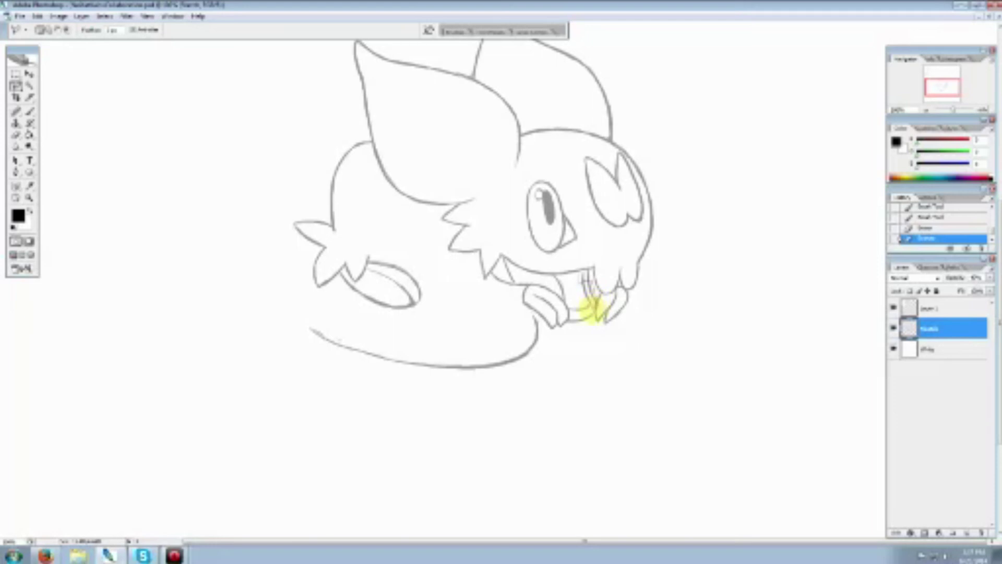
Lasso the lower lines between the two paws, move them slightly upward and deselect them
mouse_move(594, 309)
left_mouse_down()
mouse_move(593, 331)
mouse_move(568, 329)
left_mouse_up()
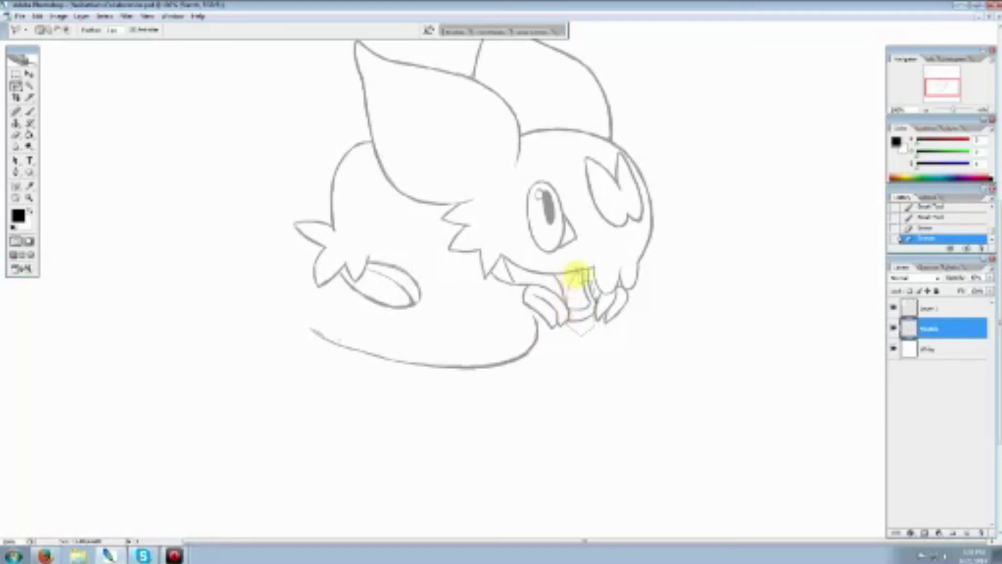
left_click(27, 73)
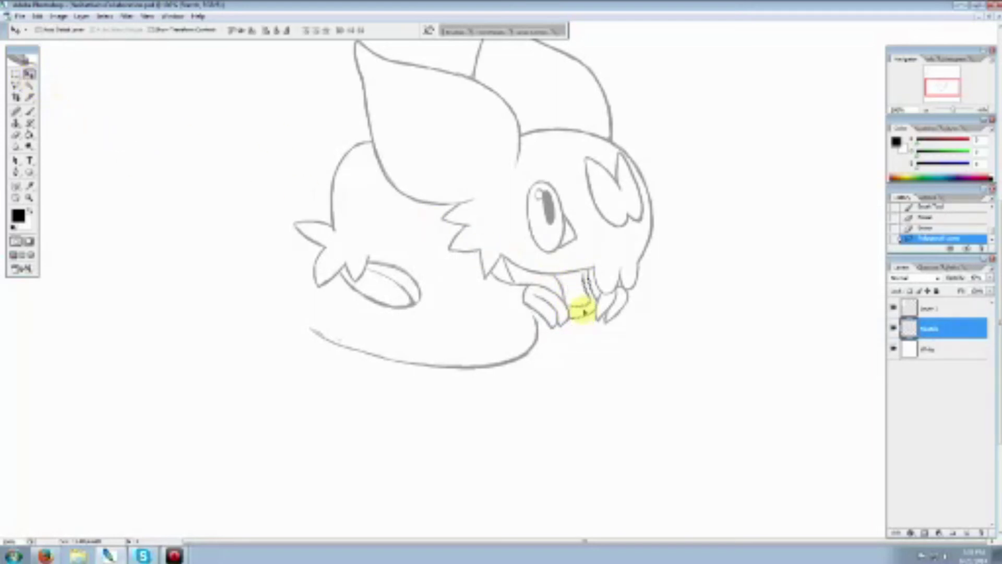
left_click_drag(584, 312, 585, 309)
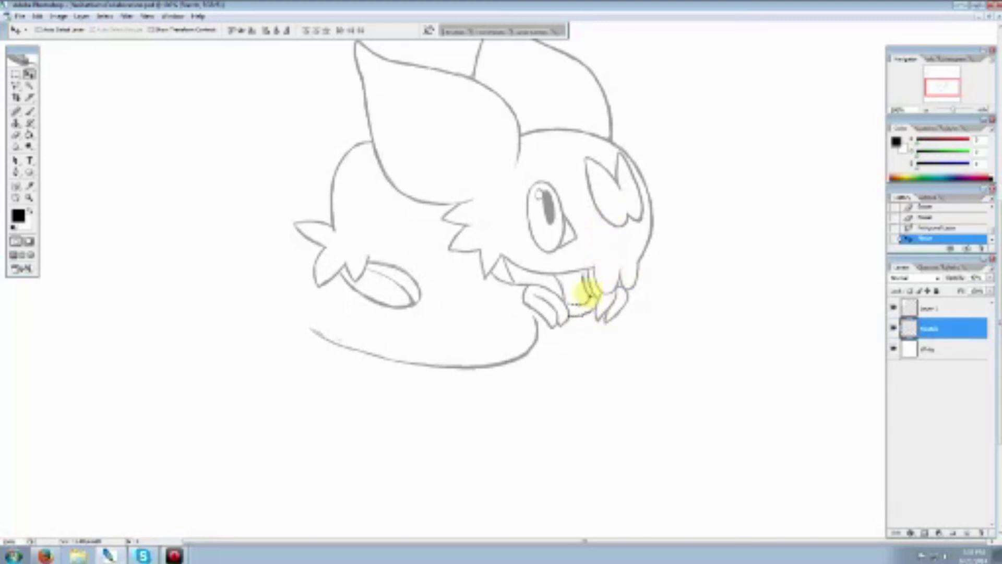
left_click(15, 74)
left_click(126, 137)
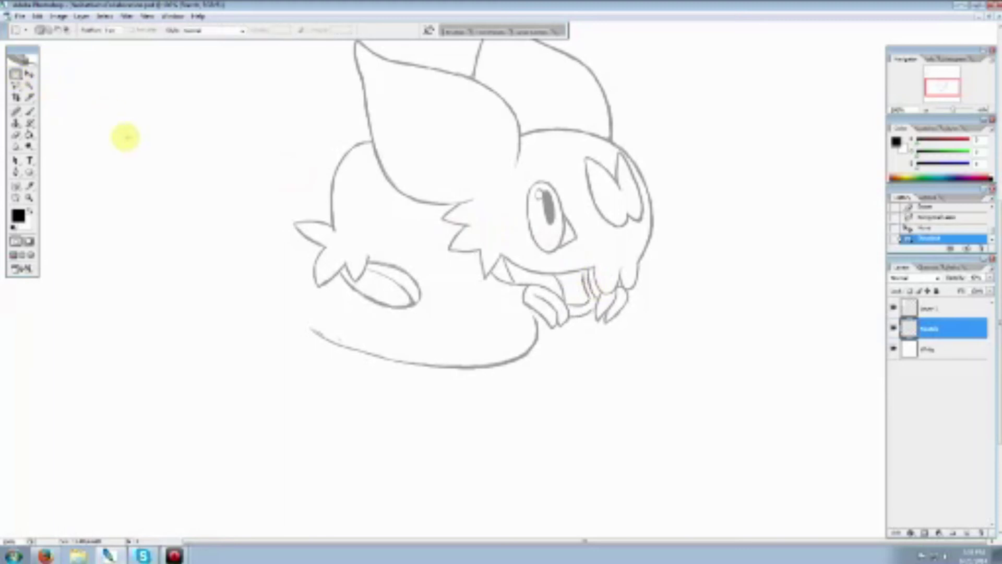
Erase rough marks among the lines under the mouth and redraw the lower curve between the two paws
left_click(16, 134)
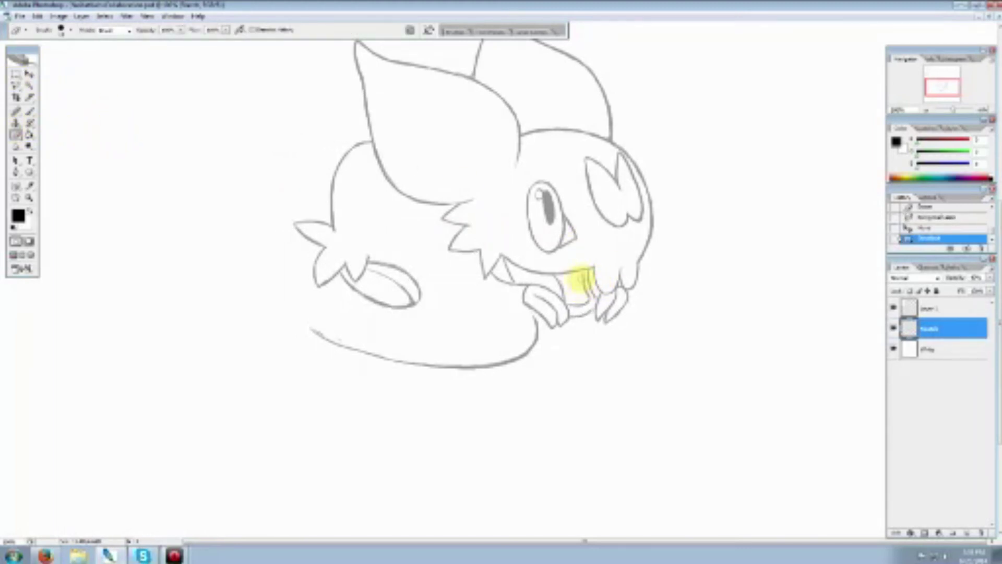
left_click_drag(578, 284, 586, 277)
left_click(586, 230)
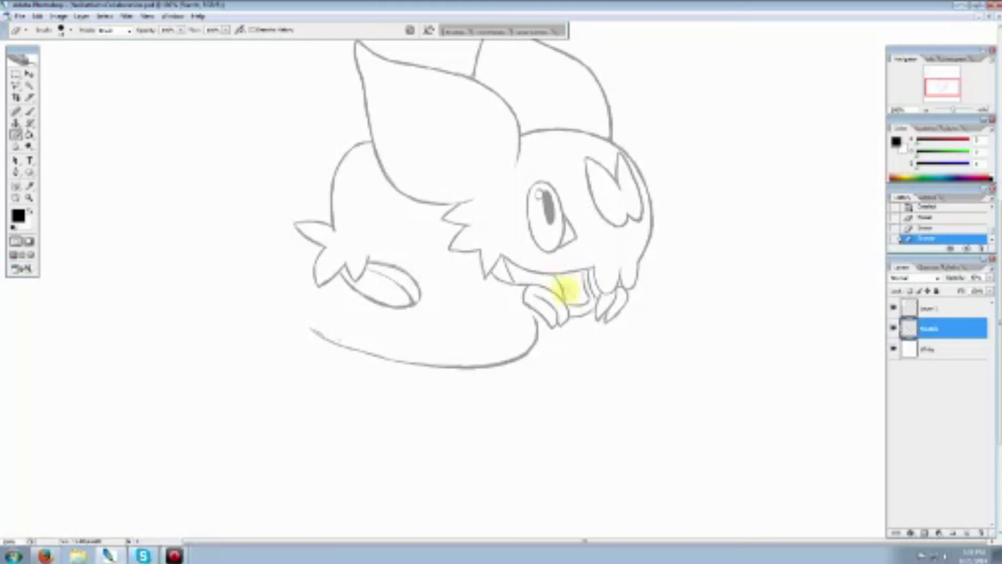
left_click(569, 289)
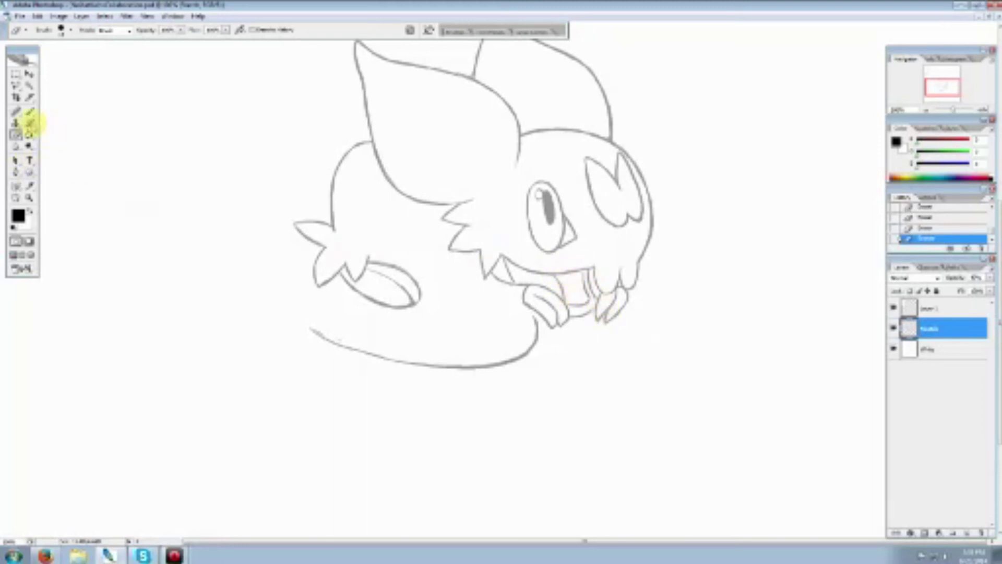
left_click(29, 111)
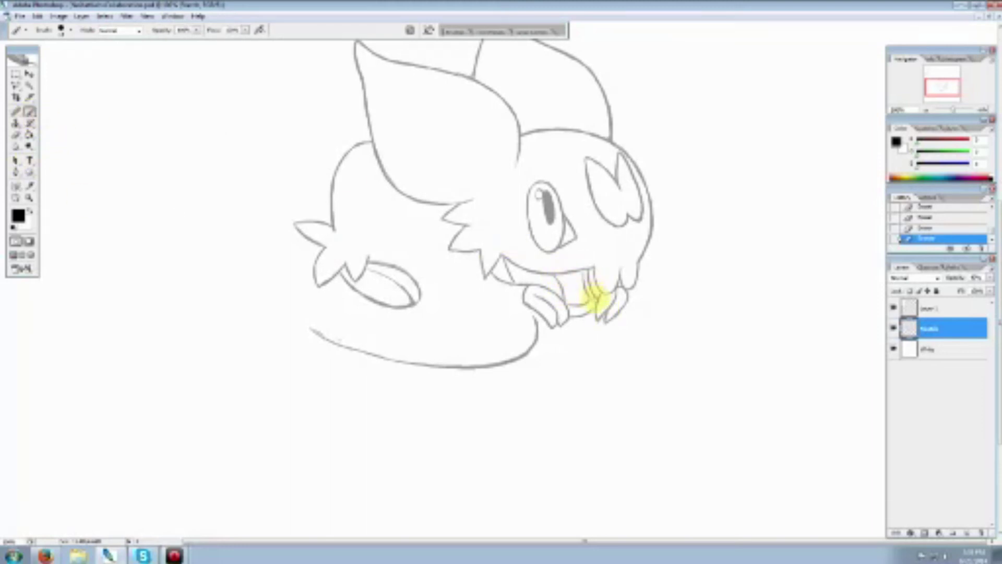
left_click_drag(595, 297, 581, 315)
left_click_drag(581, 313, 573, 311)
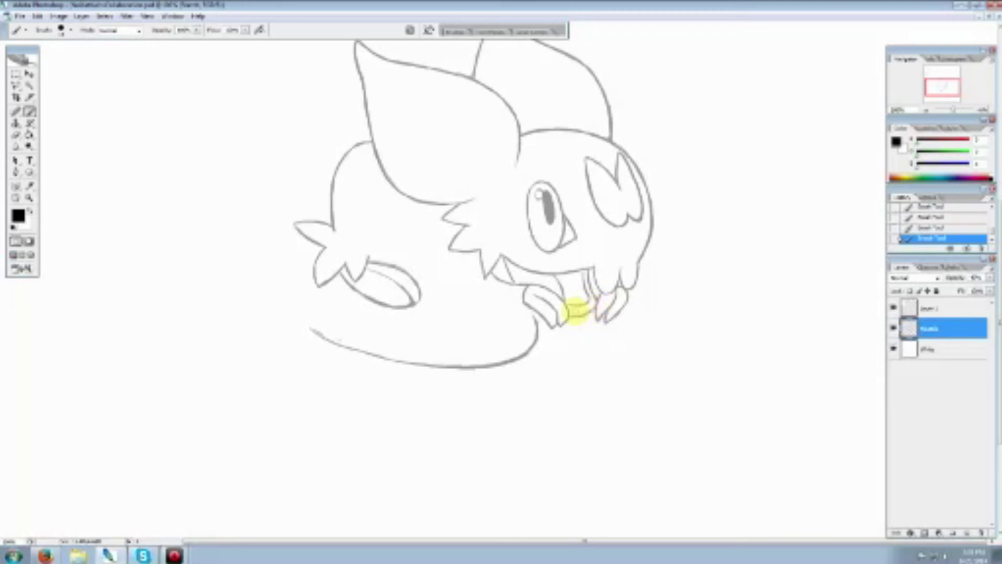
Erase the doubled lines between the two paws and redraw the lower curve joining them
left_click(16, 134)
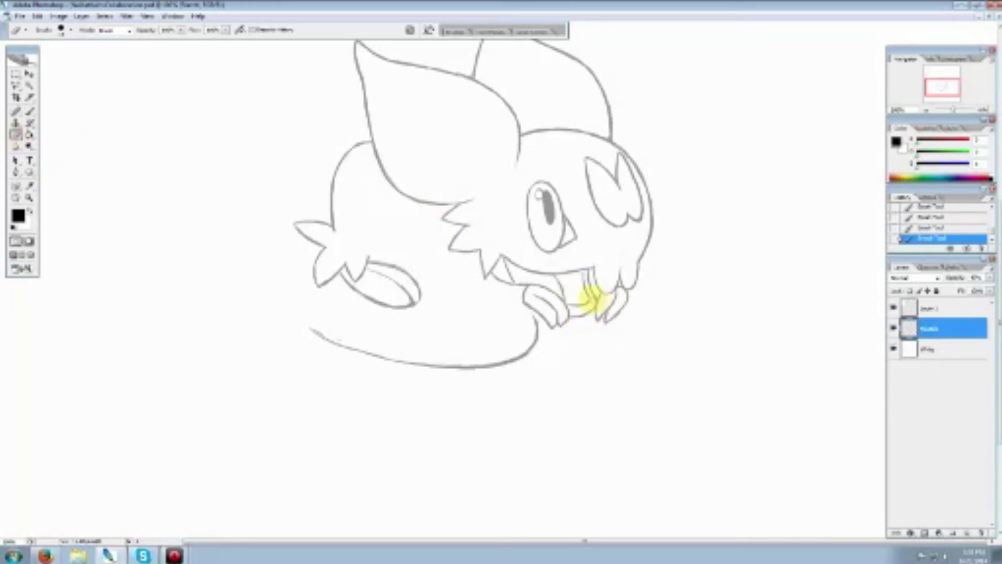
mouse_move(583, 308)
left_mouse_down()
mouse_move(573, 312)
mouse_move(580, 285)
left_mouse_up()
left_click(29, 111)
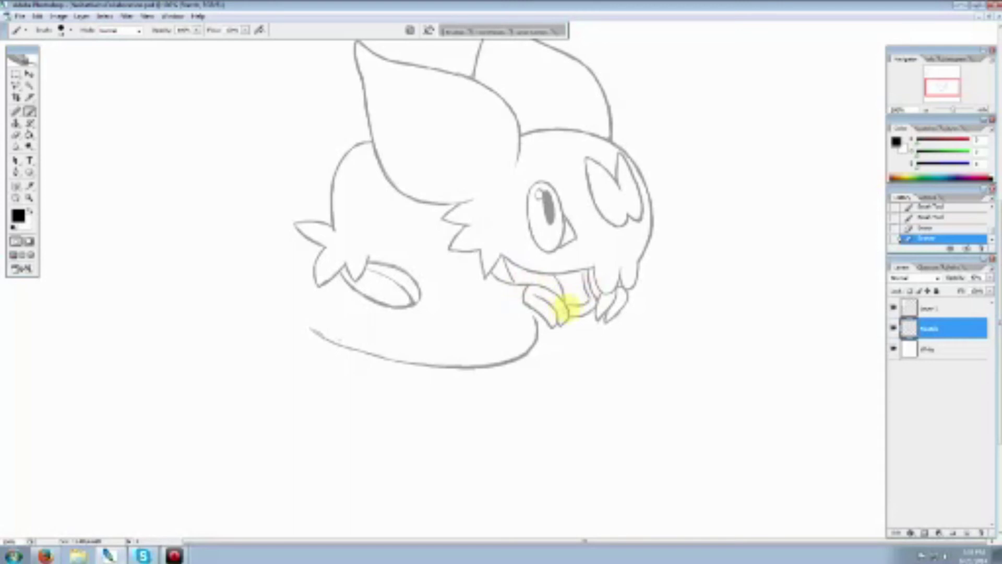
left_click_drag(565, 303, 598, 308)
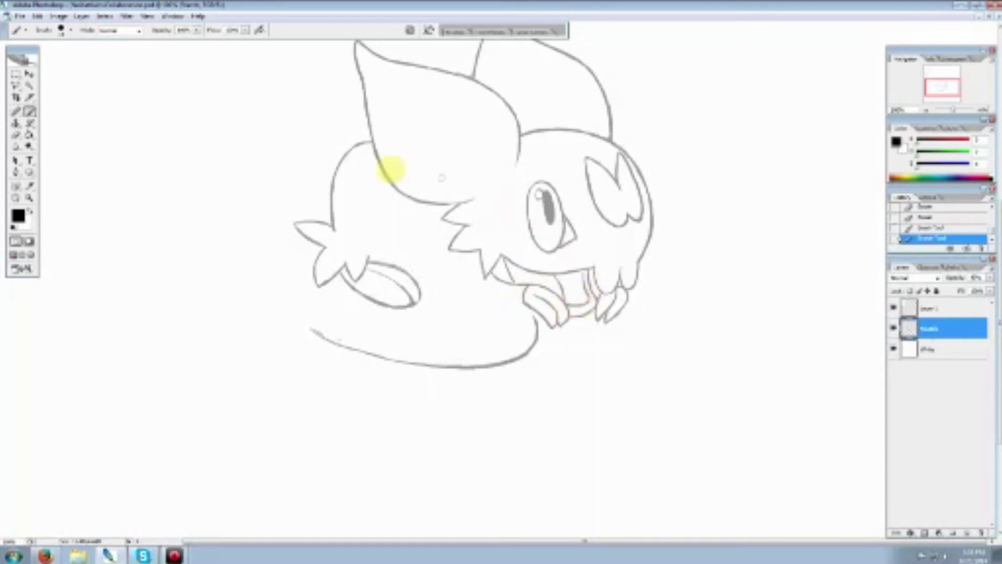
Erase the leftover marks inside the small area between the paws and redraw the near paw's inner edge
left_click(15, 134)
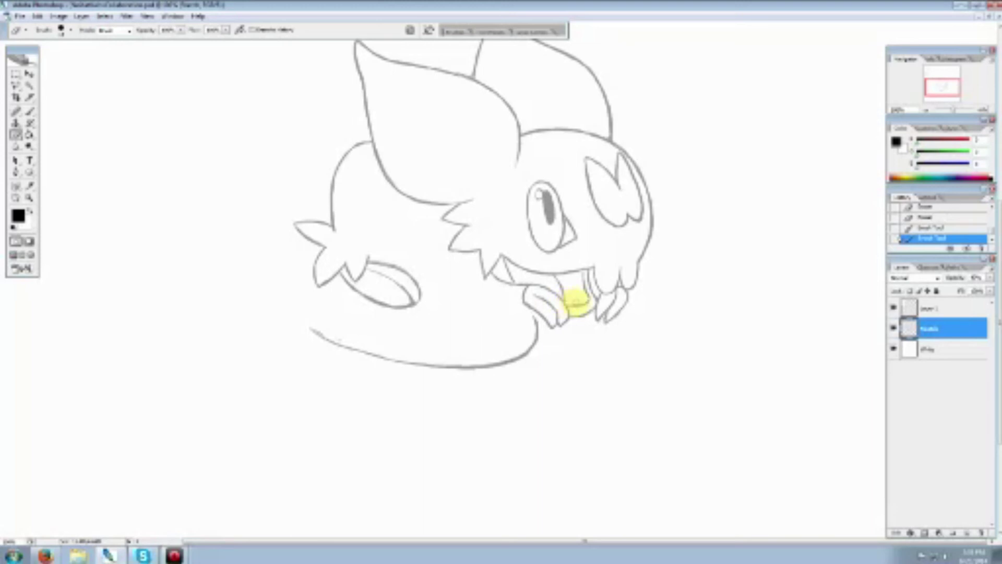
left_click(576, 302)
left_click(577, 292)
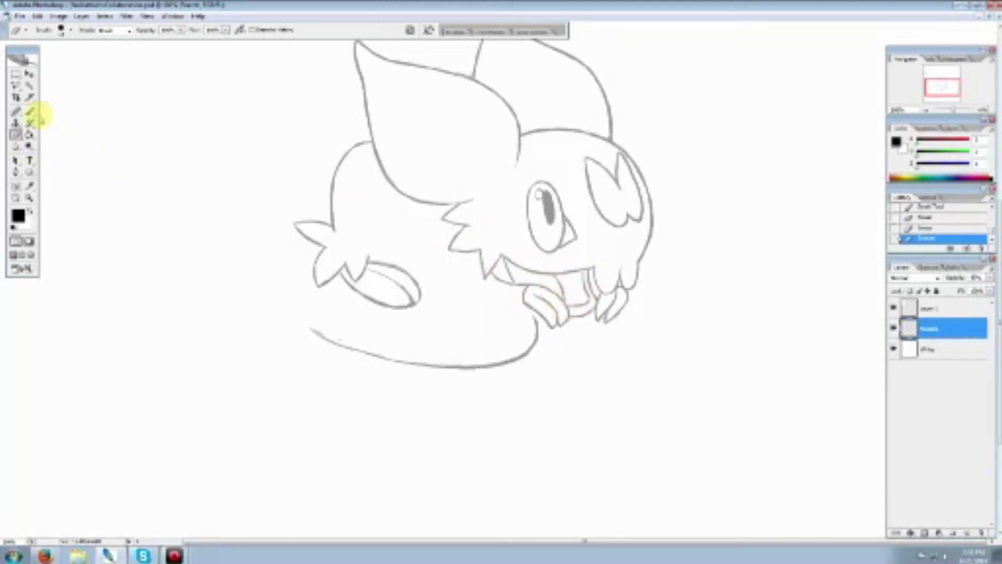
left_click(29, 111)
mouse_move(565, 302)
left_mouse_down()
mouse_move(571, 293)
mouse_move(566, 316)
left_mouse_up()
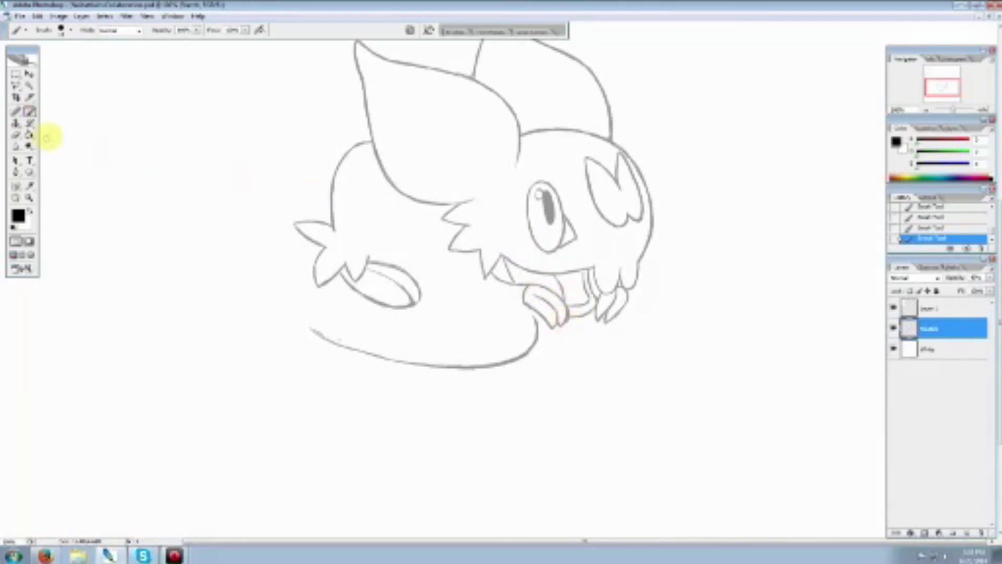
Erase the overlapping marks at the tip of the near paw's last finger and redraw its outline
left_click(16, 134)
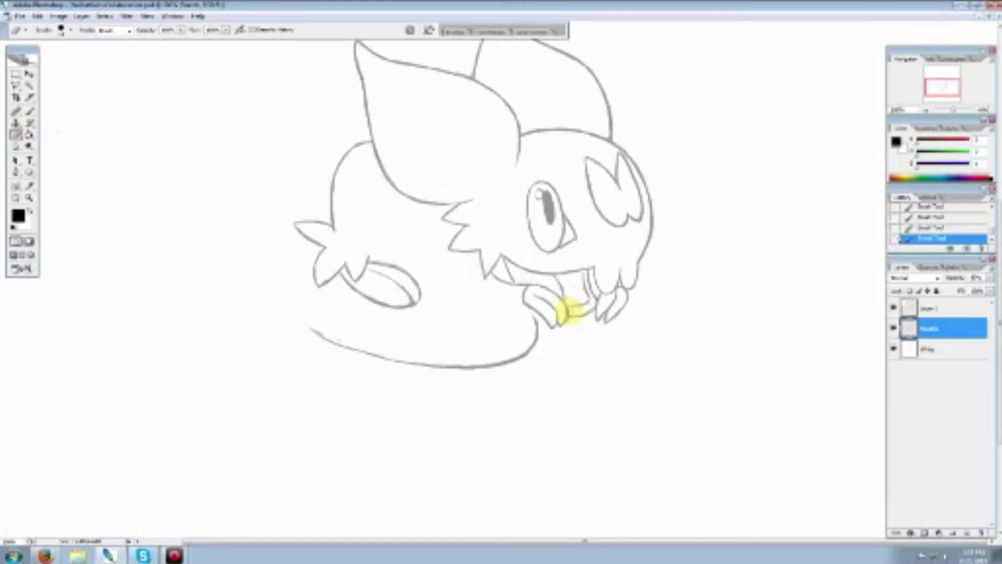
left_click_drag(570, 312, 570, 315)
left_click_drag(569, 314, 569, 312)
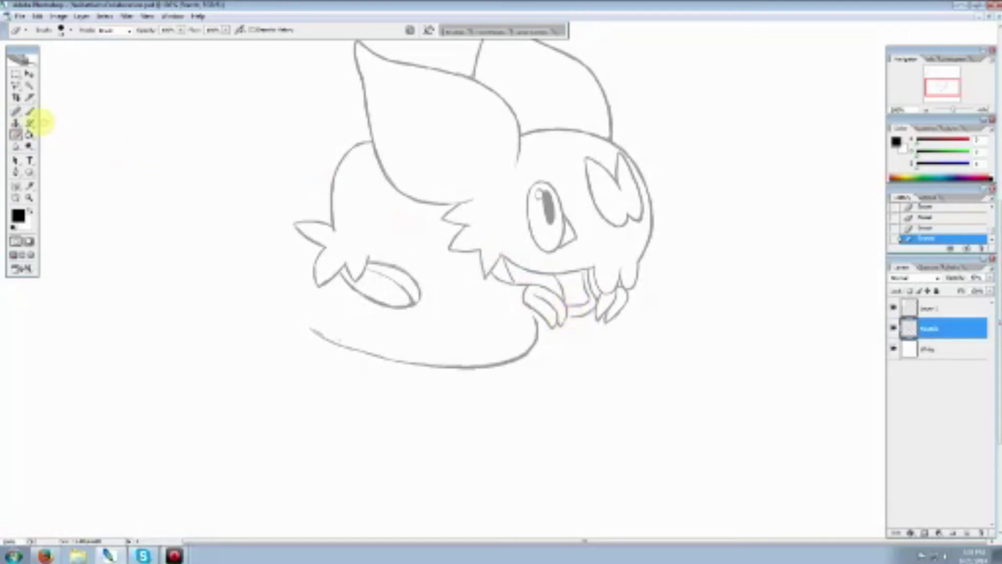
left_click(29, 111)
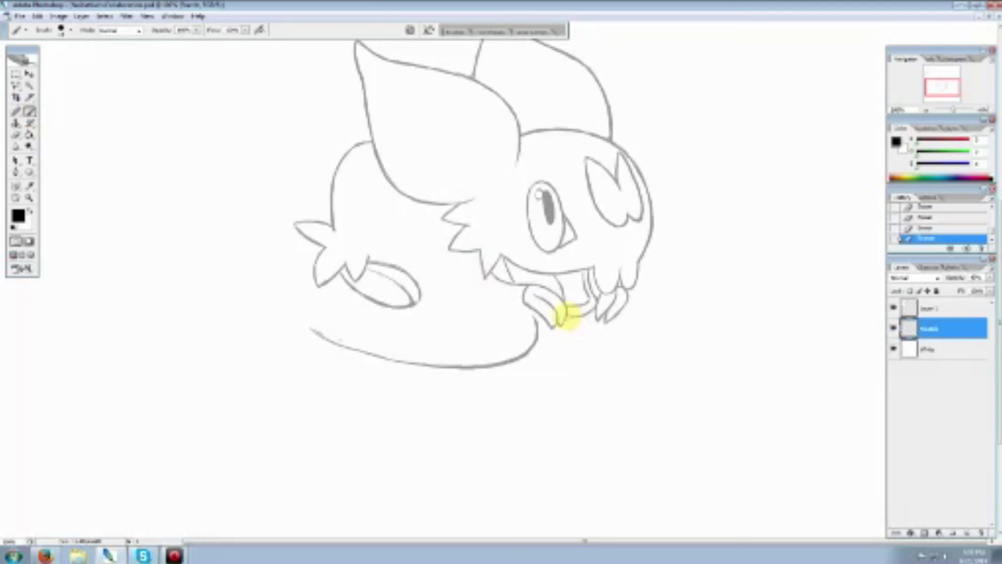
left_click_drag(566, 313, 565, 320)
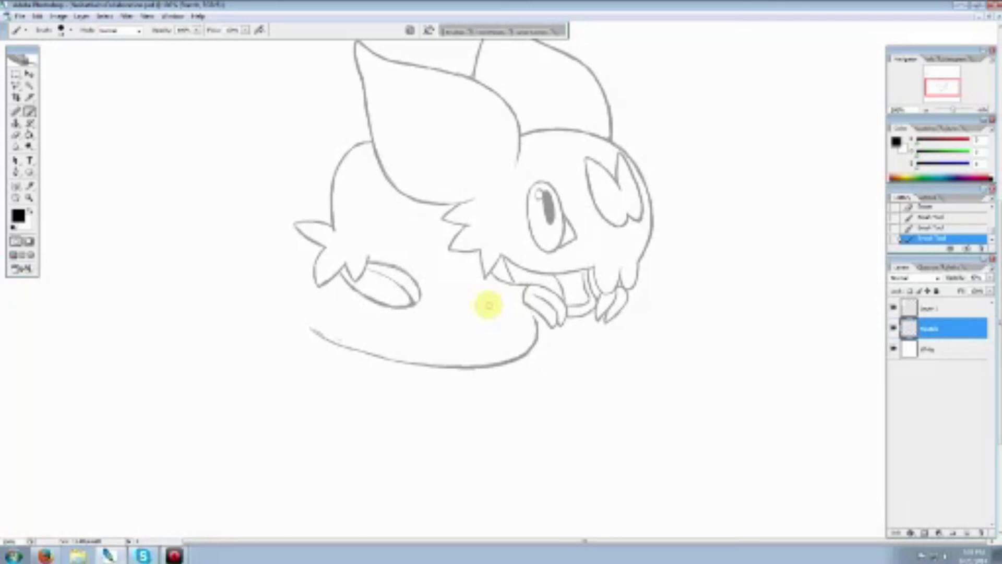
Clean up the edge of the rear fur tuft, darken the tail's lower outline, and draw its upper edge and the foot's hooked curve
left_click(15, 134)
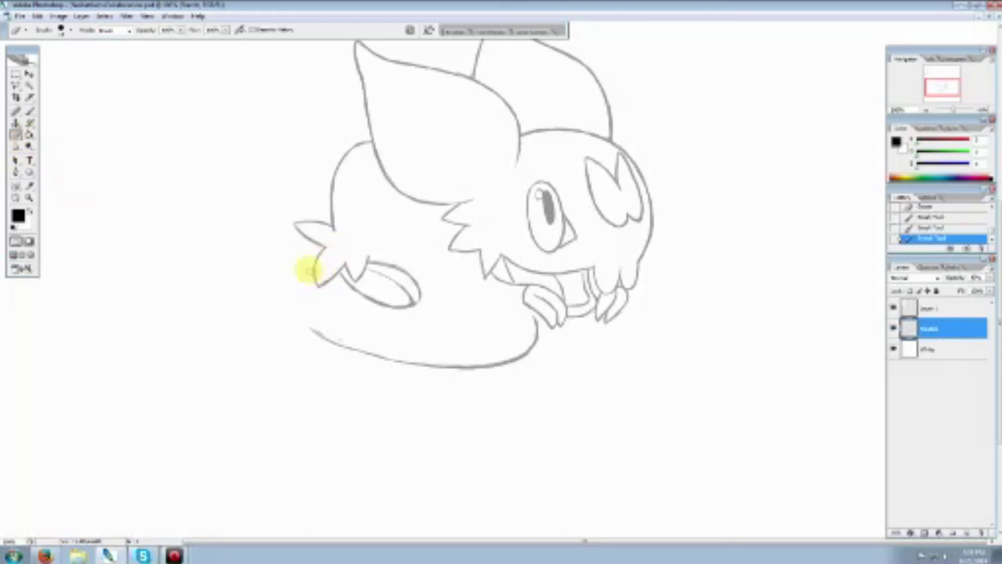
left_click_drag(310, 270, 311, 282)
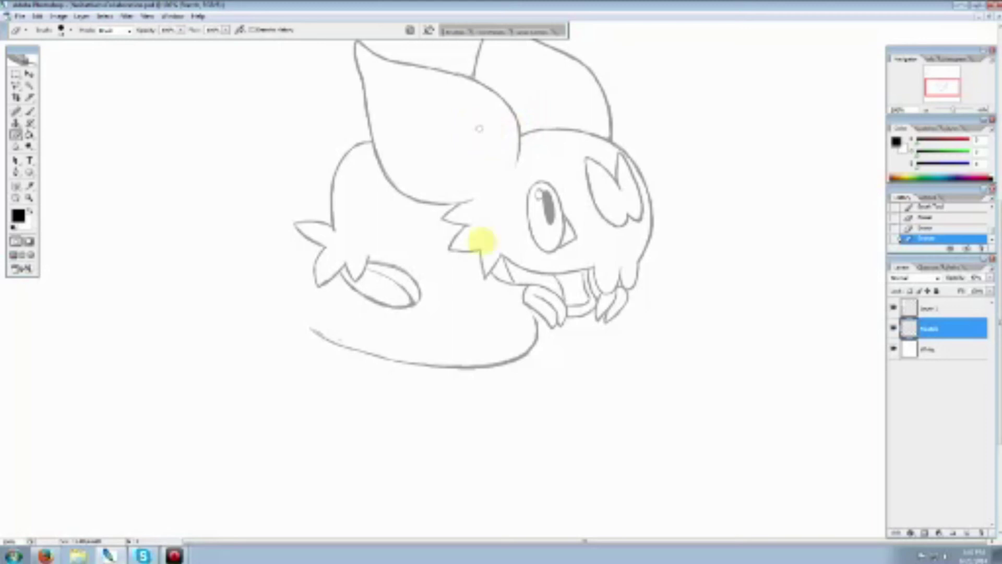
left_click(28, 111)
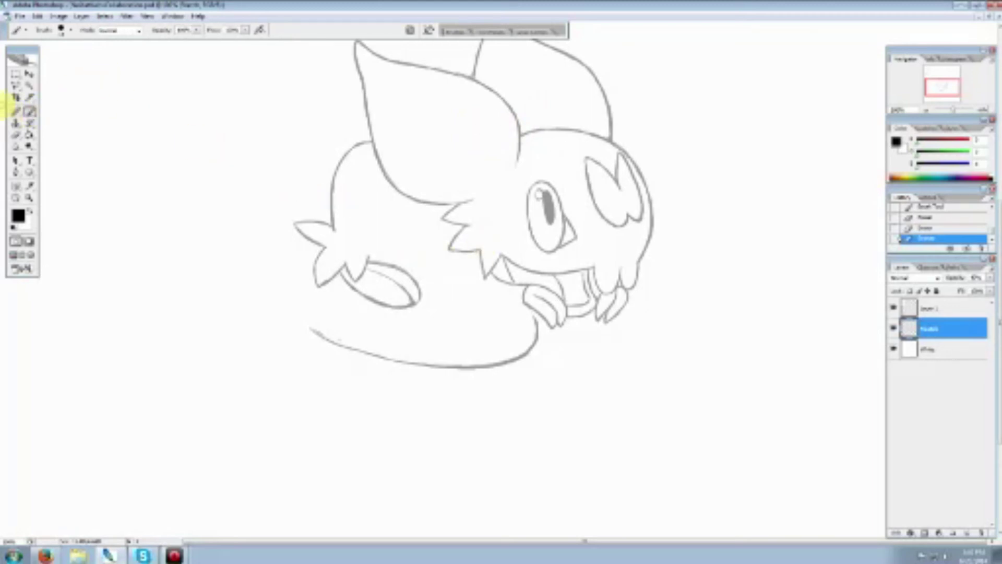
mouse_move(313, 329)
left_mouse_down()
mouse_move(347, 343)
mouse_move(308, 329)
mouse_move(371, 355)
mouse_move(336, 345)
mouse_move(373, 359)
left_mouse_up()
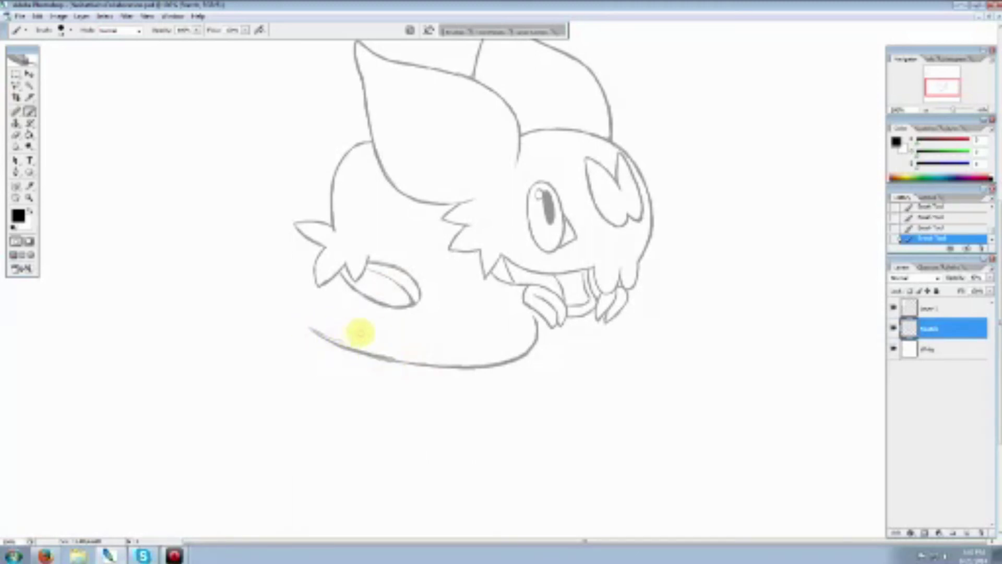
mouse_move(311, 322)
left_mouse_down()
mouse_move(387, 321)
mouse_move(366, 326)
mouse_move(389, 321)
mouse_move(391, 288)
mouse_move(410, 301)
mouse_move(398, 289)
mouse_move(429, 287)
left_mouse_up()
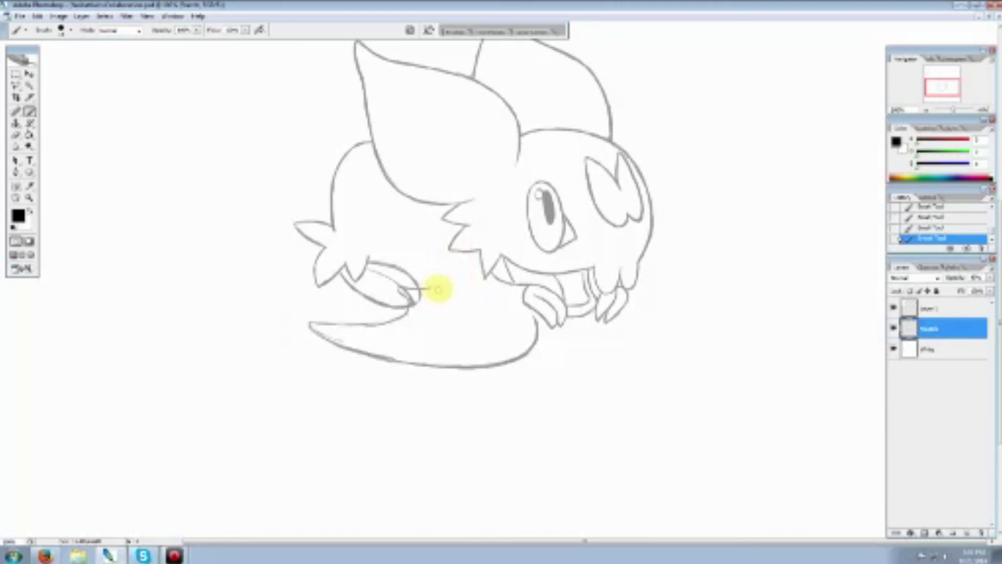
left_click_drag(418, 297, 444, 271)
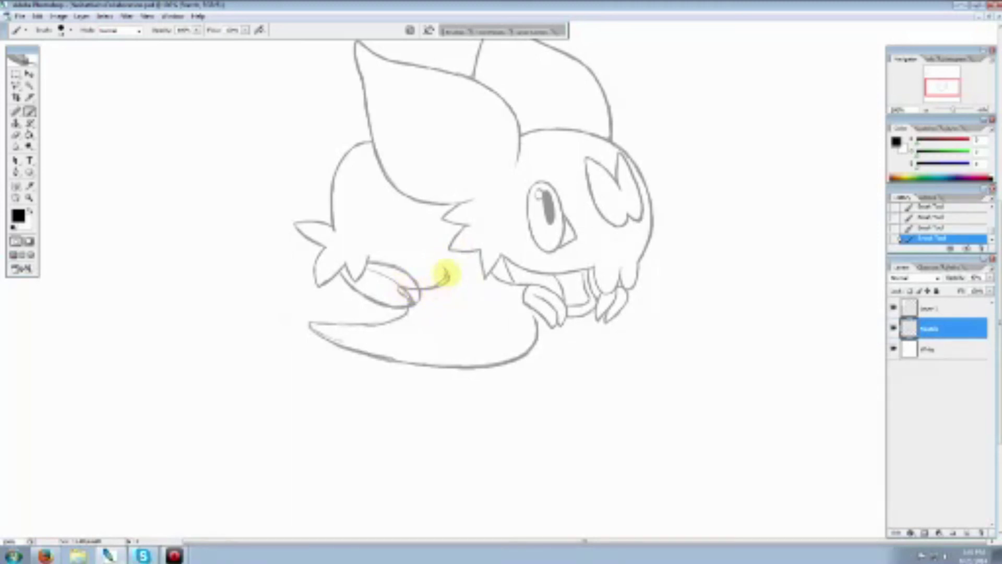
Erase the rough marks at the end of the foot's hooked curve and around the tail tip, leaving a clean tail outline
left_click(16, 134)
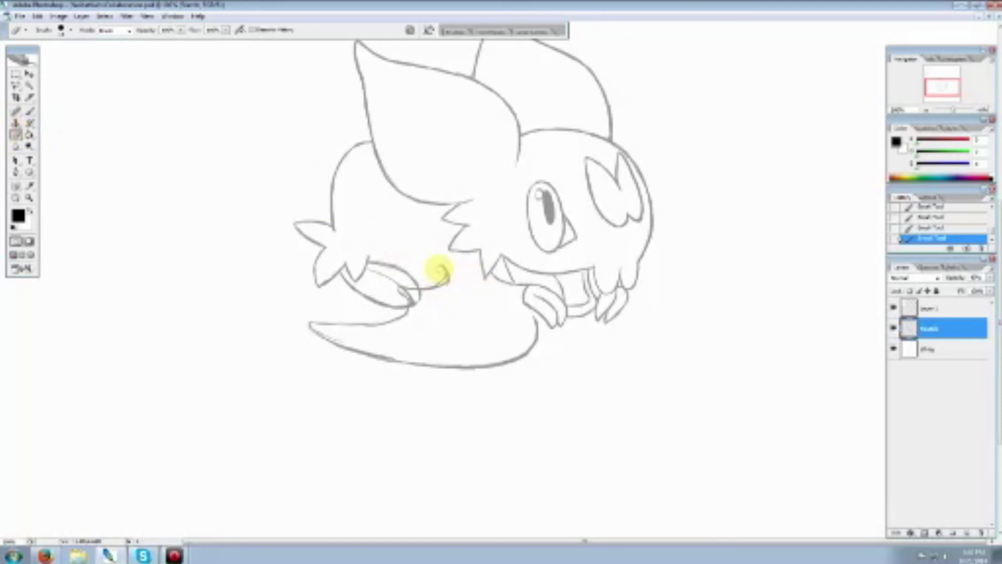
mouse_move(441, 271)
left_mouse_down()
mouse_move(421, 280)
mouse_move(453, 280)
mouse_move(445, 277)
left_mouse_up()
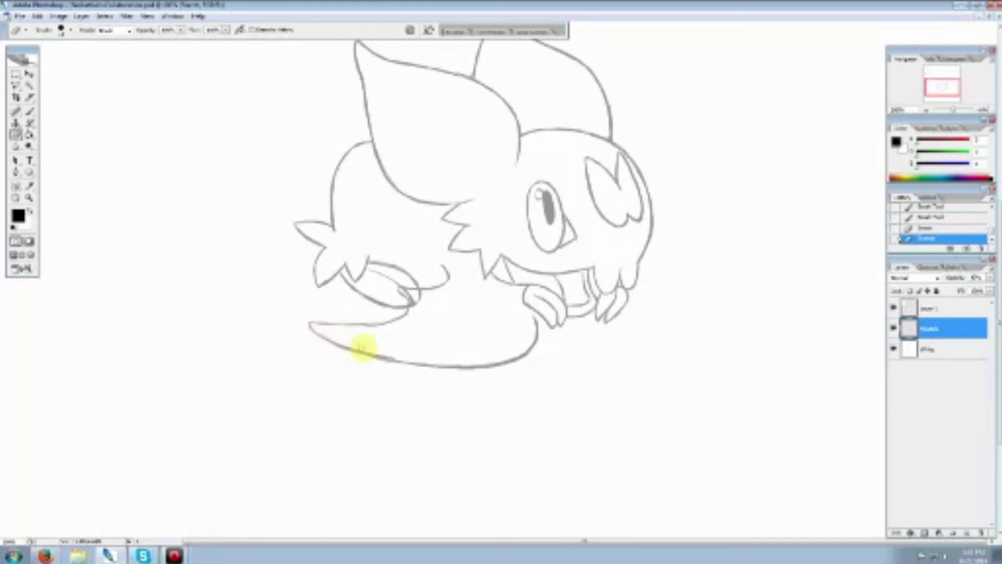
mouse_move(345, 344)
left_mouse_down()
mouse_move(367, 350)
mouse_move(328, 334)
mouse_move(353, 258)
mouse_move(326, 325)
mouse_move(338, 314)
mouse_move(327, 319)
mouse_move(377, 317)
mouse_move(310, 324)
mouse_move(358, 326)
mouse_move(339, 325)
mouse_move(385, 313)
left_mouse_up()
left_click(29, 111)
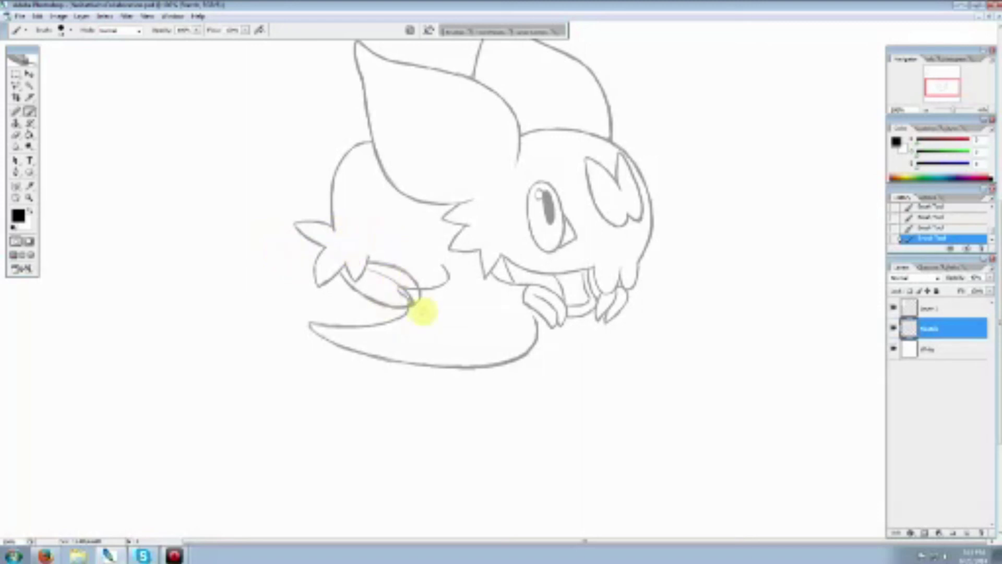
Erase the rounded leg end overlapping the tail and foot curve, redraw the short line joining them, and trim the excess
left_click(16, 134)
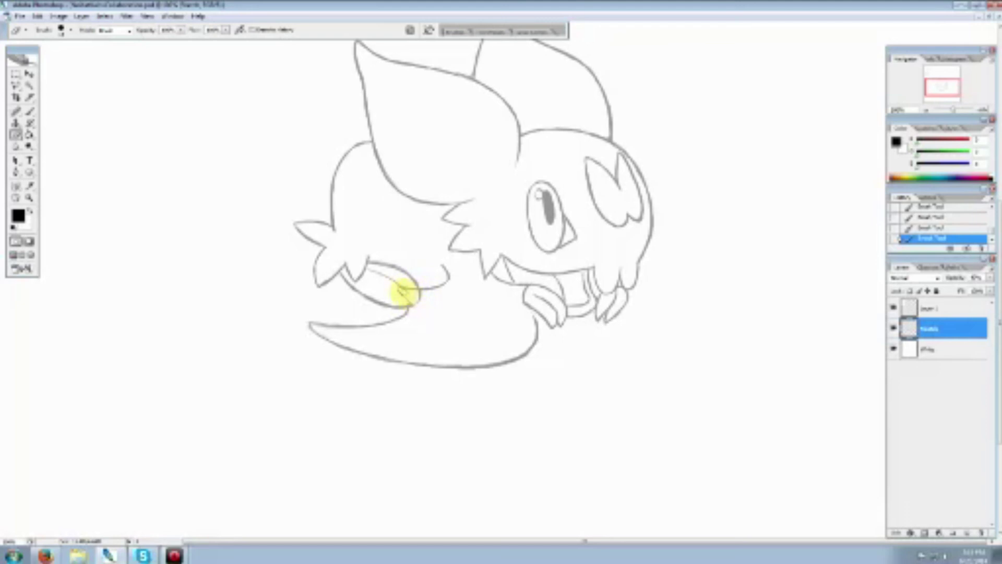
left_click_drag(410, 305, 404, 291)
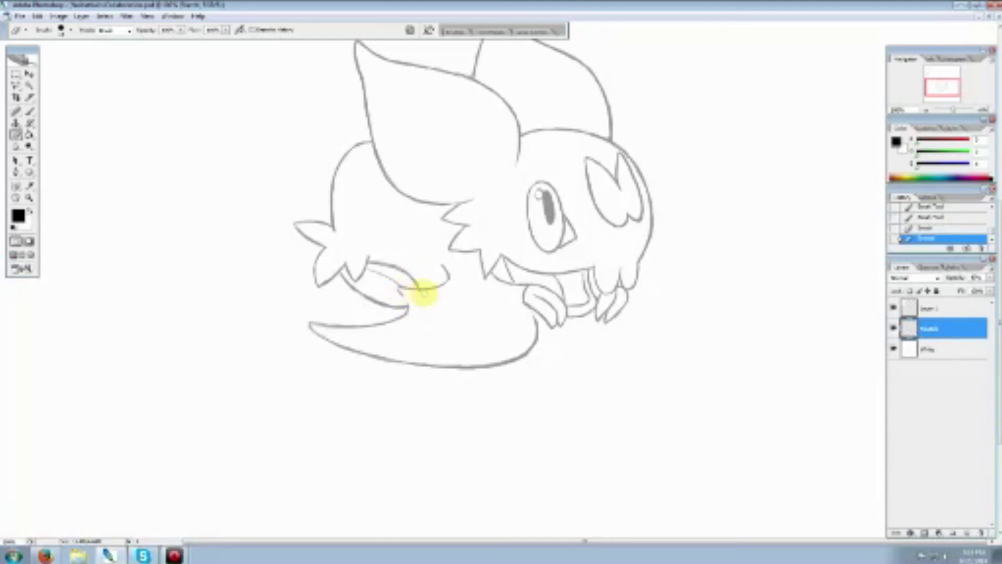
left_click(418, 291)
left_click(29, 112)
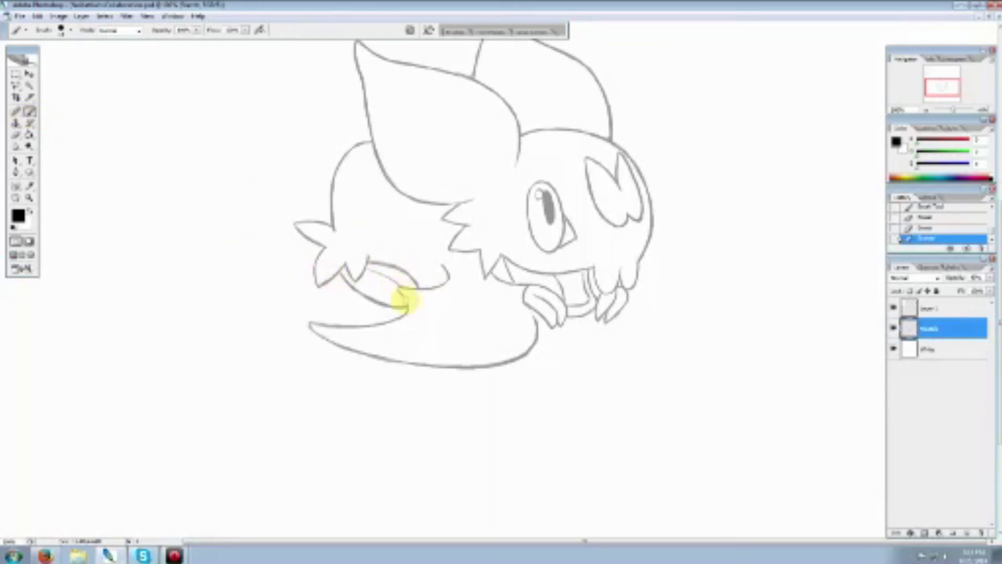
left_click_drag(405, 300, 394, 284)
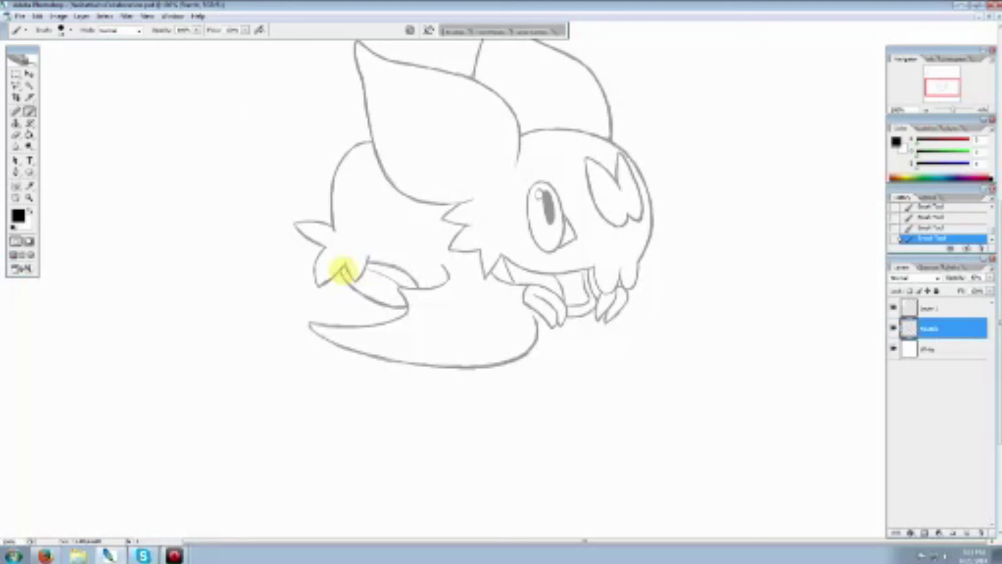
left_click(16, 134)
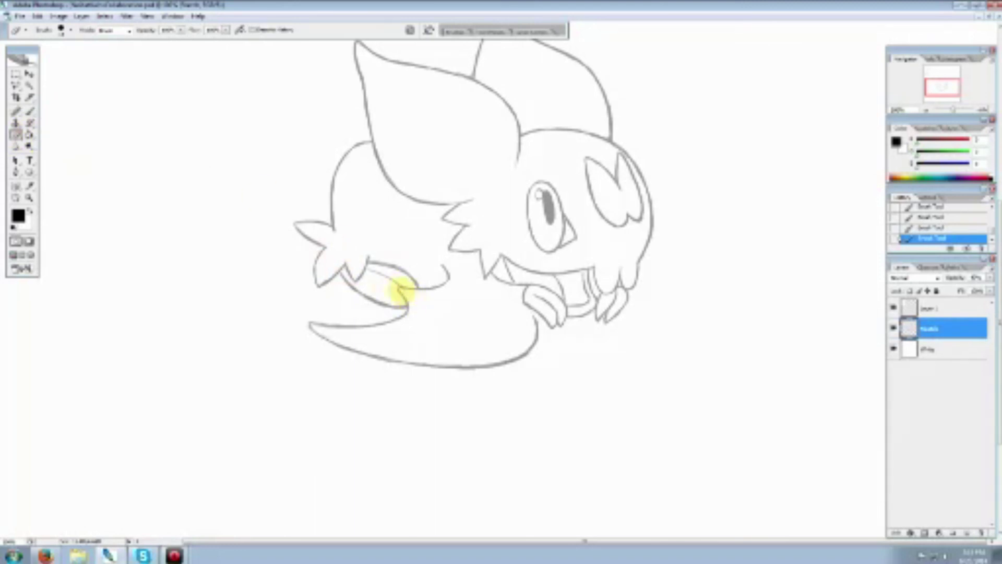
left_click(405, 293)
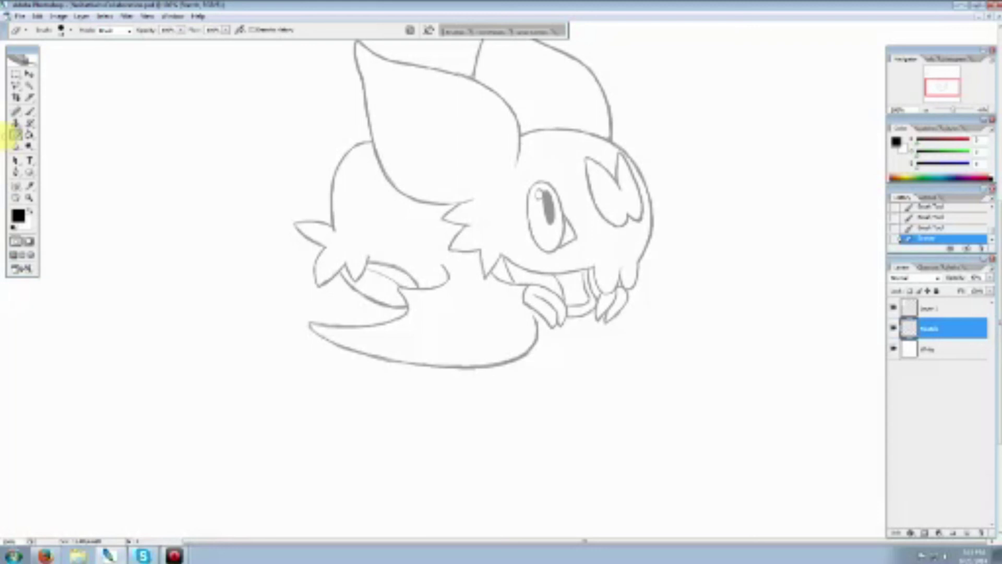
Draw the body line from under the near ear down to a fur spike above the foot, and rework the spike's upper edge
left_click(29, 111)
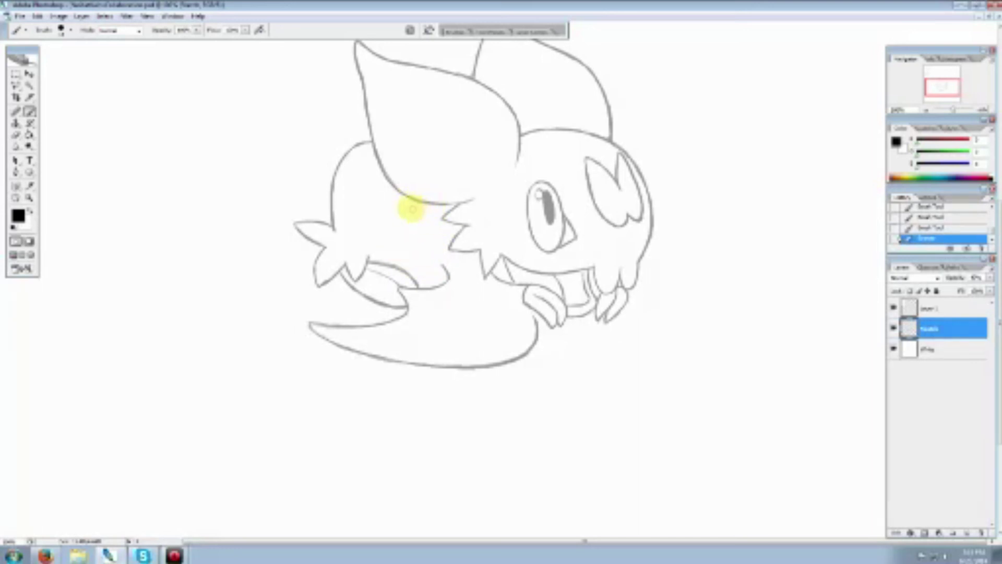
mouse_move(419, 204)
left_mouse_down()
mouse_move(447, 253)
mouse_move(425, 264)
left_mouse_up()
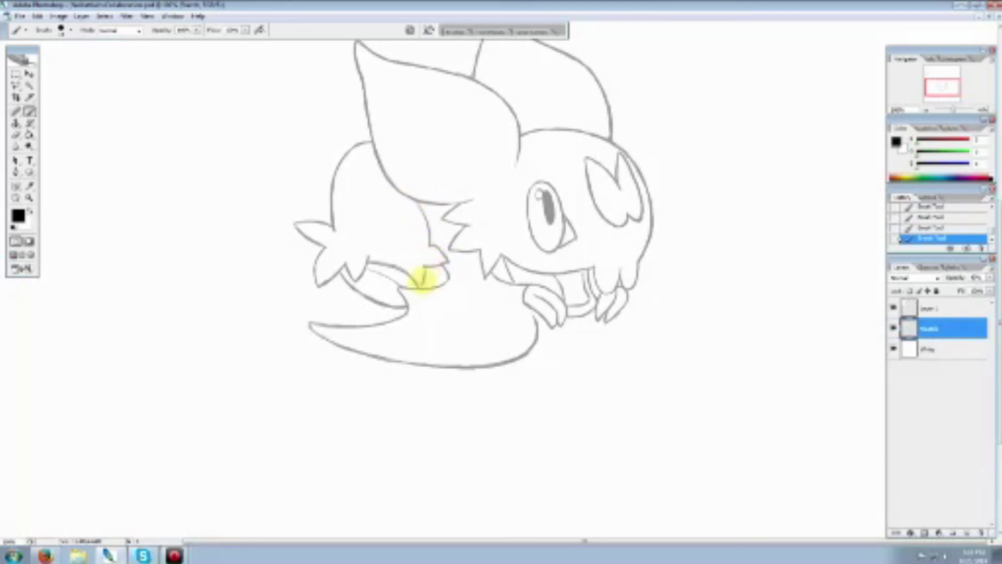
left_click(16, 134)
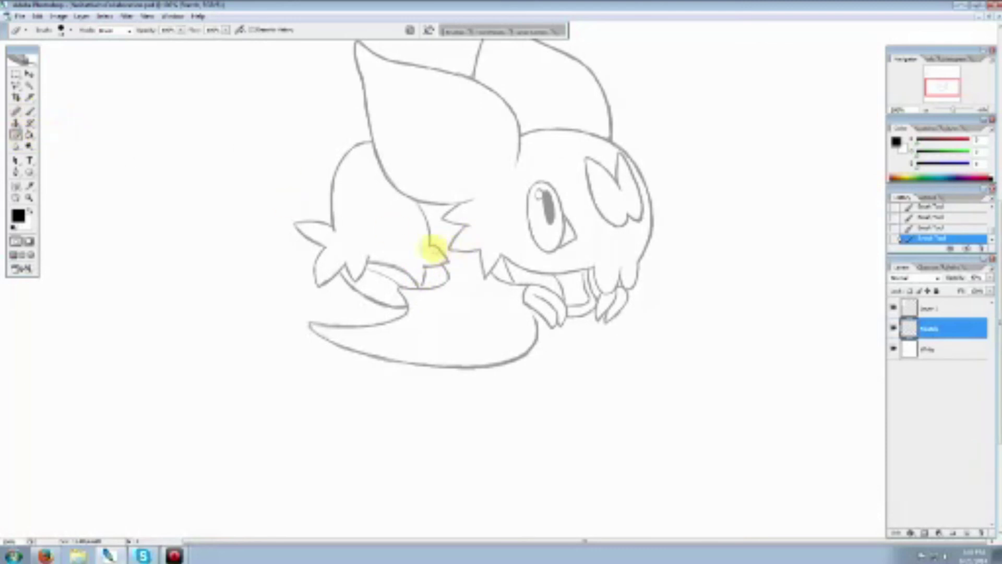
mouse_move(433, 249)
left_mouse_down()
mouse_move(411, 205)
mouse_move(404, 219)
mouse_move(447, 265)
left_mouse_up()
left_click(29, 110)
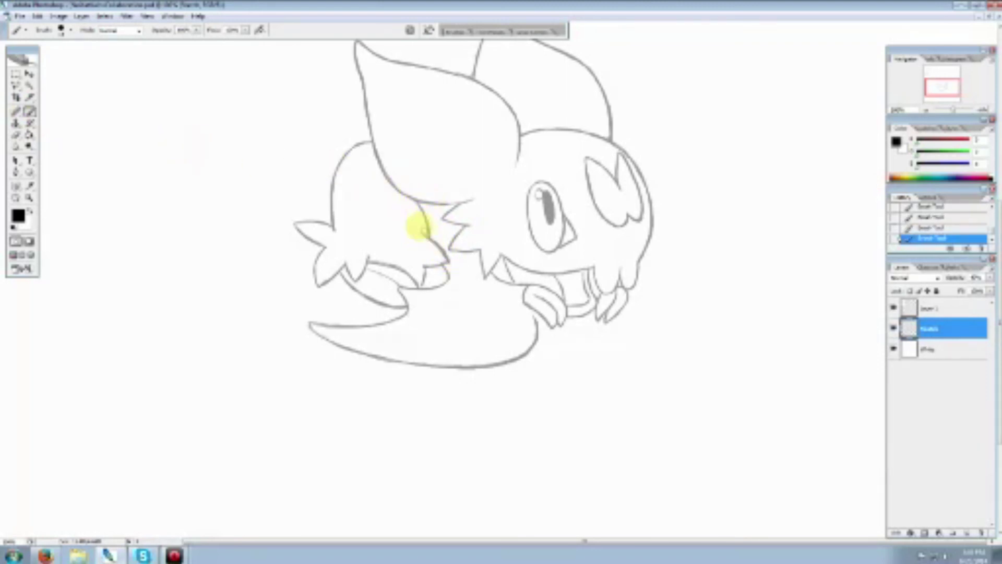
Erase the rough edges of the body line above the fur spike and redraw the short line from the spike to the foot
left_click(15, 135)
mouse_move(421, 238)
left_mouse_down()
mouse_move(441, 254)
mouse_move(441, 236)
left_mouse_up()
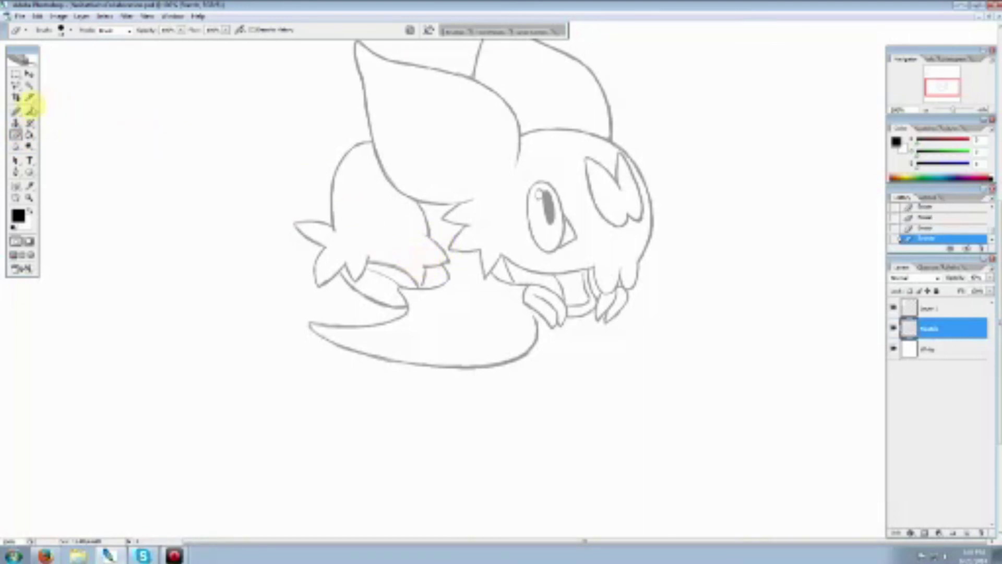
left_click(29, 111)
left_click_drag(427, 265, 420, 287)
Save the document with the refined creature sketch
left_click(30, 198)
right_click(454, 231)
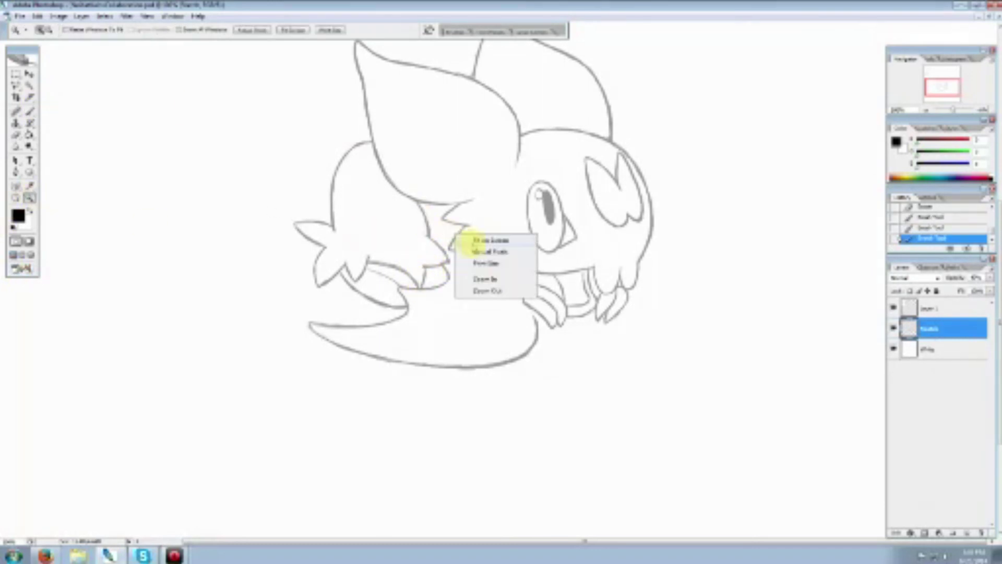
left_click(496, 253)
left_click(19, 16)
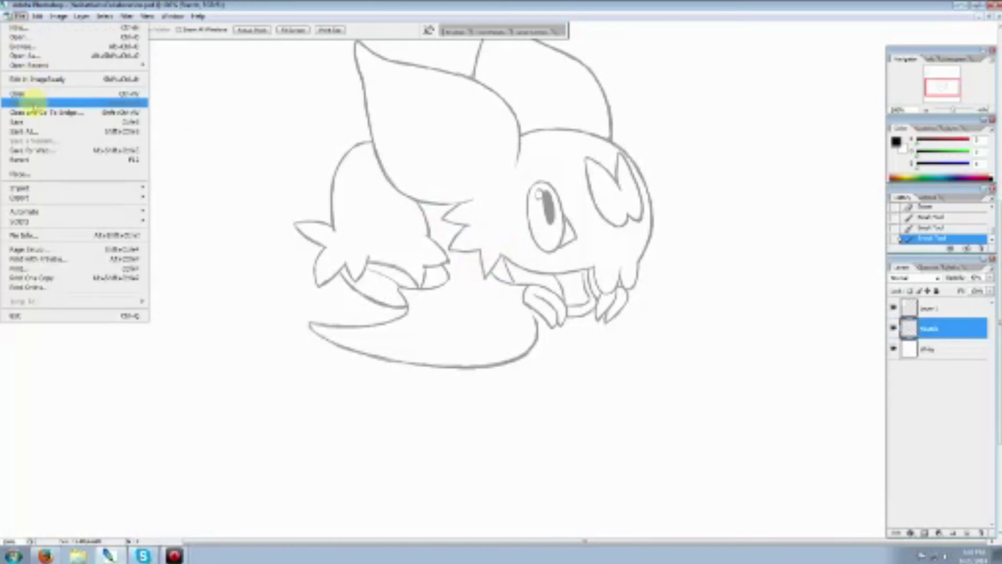
left_click(46, 122)
Select the whole large creature sketch with a rectangular marquee, scale it up slightly toward its lower left, apply the transformation and deselect
right_click(566, 276)
left_click(593, 284)
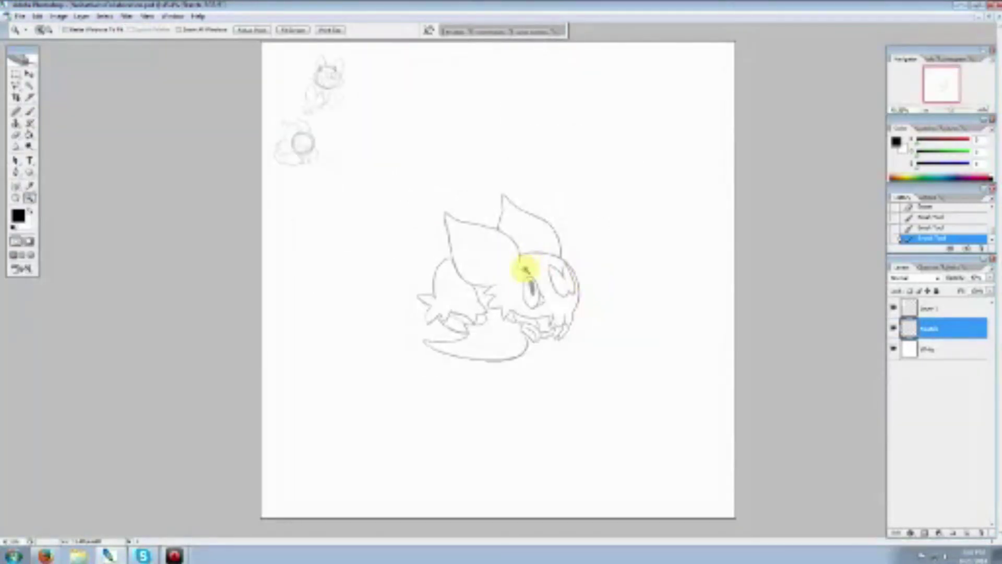
left_click(15, 74)
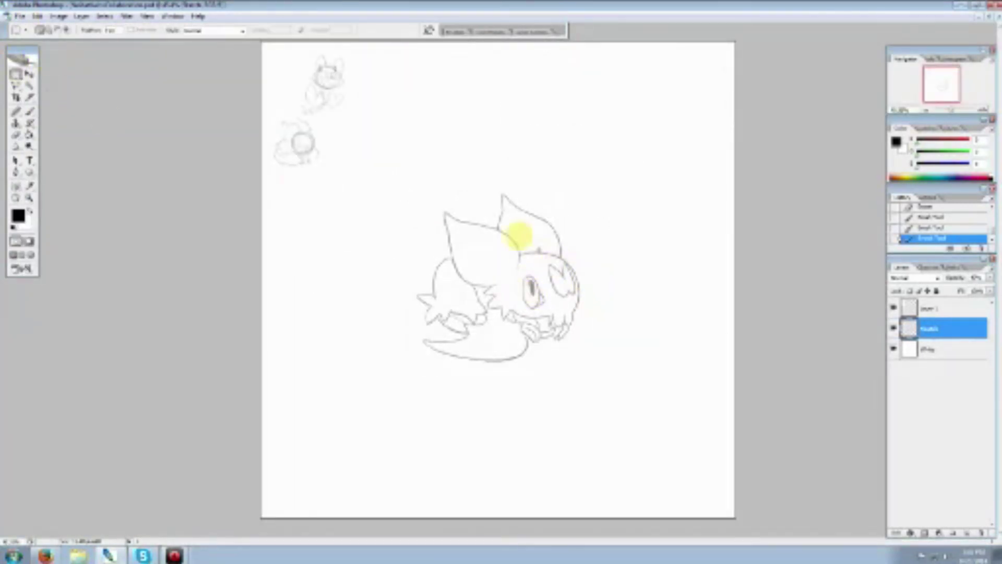
mouse_move(389, 168)
left_mouse_down()
mouse_move(537, 330)
mouse_move(619, 391)
left_mouse_up()
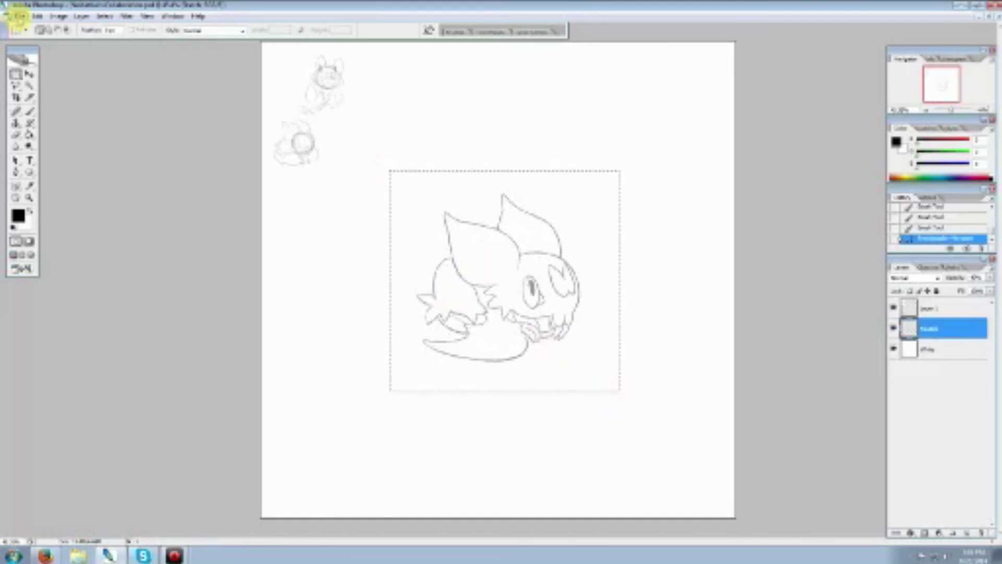
left_click(20, 16)
mouse_move(37, 16)
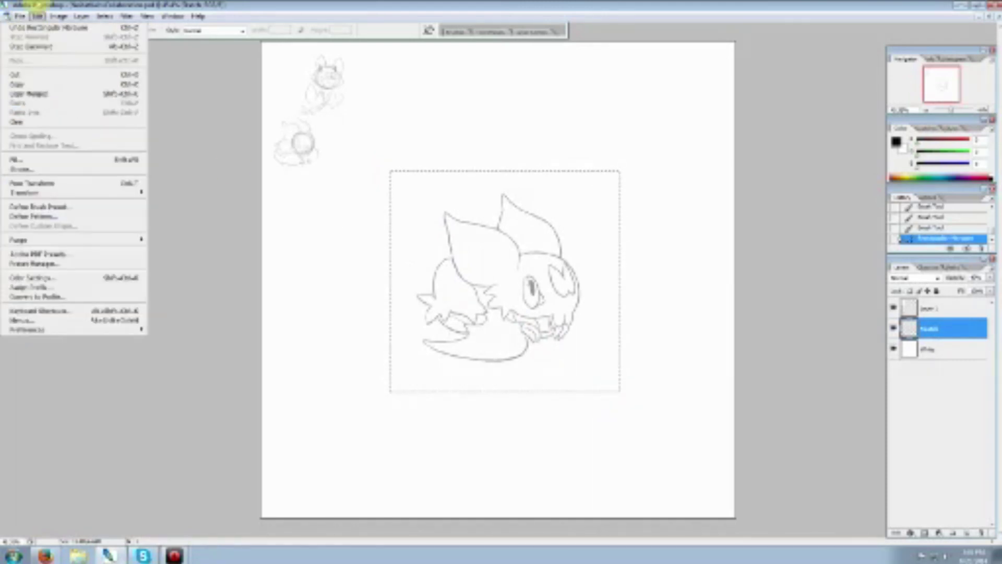
mouse_move(63, 193)
left_click(197, 212)
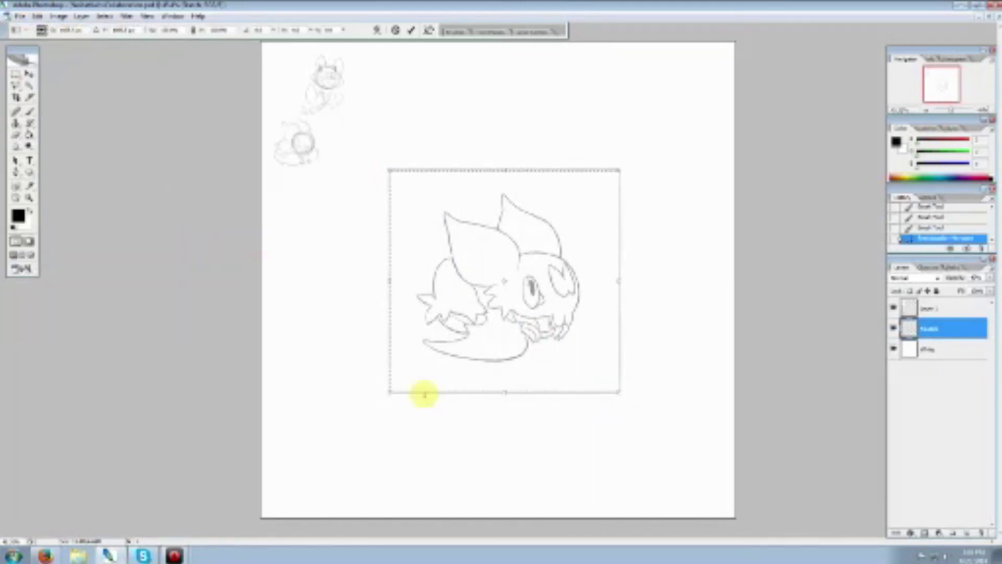
left_click_drag(390, 390, 364, 418)
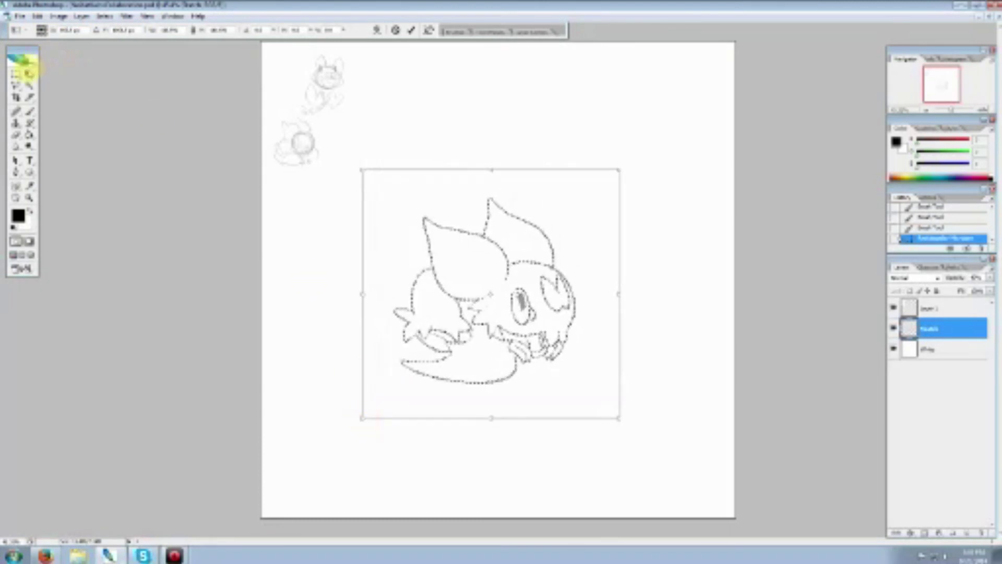
left_click(16, 74)
left_click(449, 208)
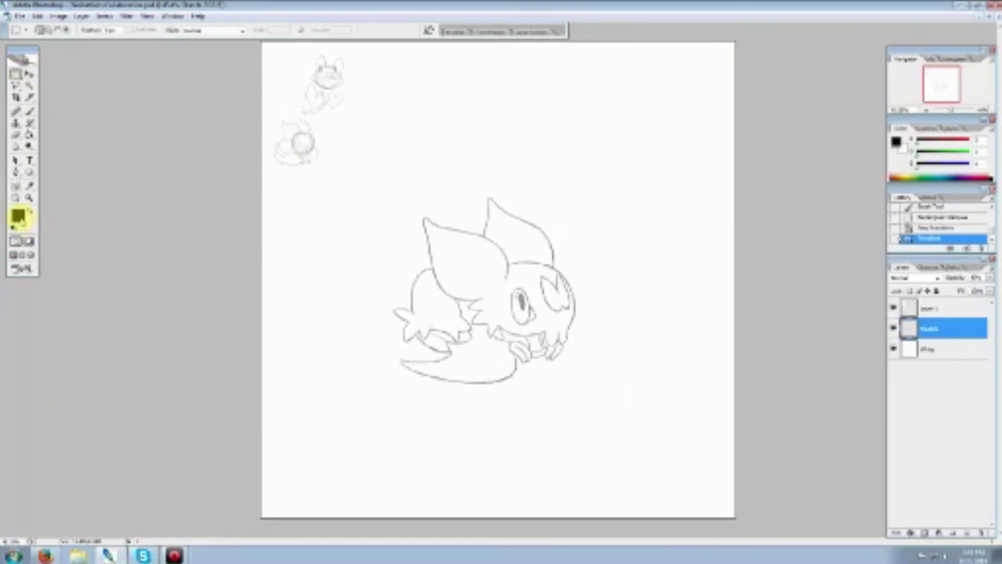
left_click(28, 198)
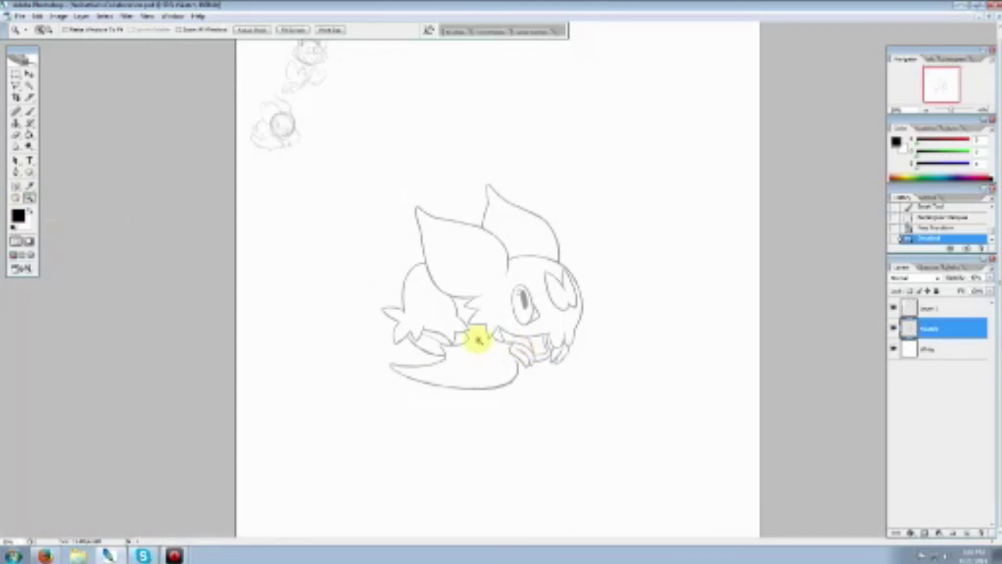
left_click(476, 340)
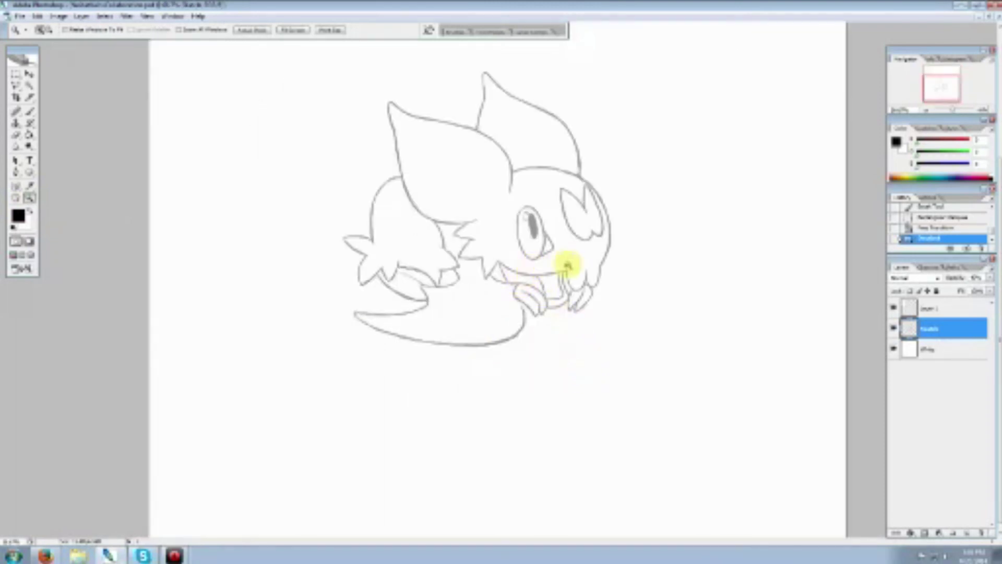
scroll(564, 269, "up", 1)
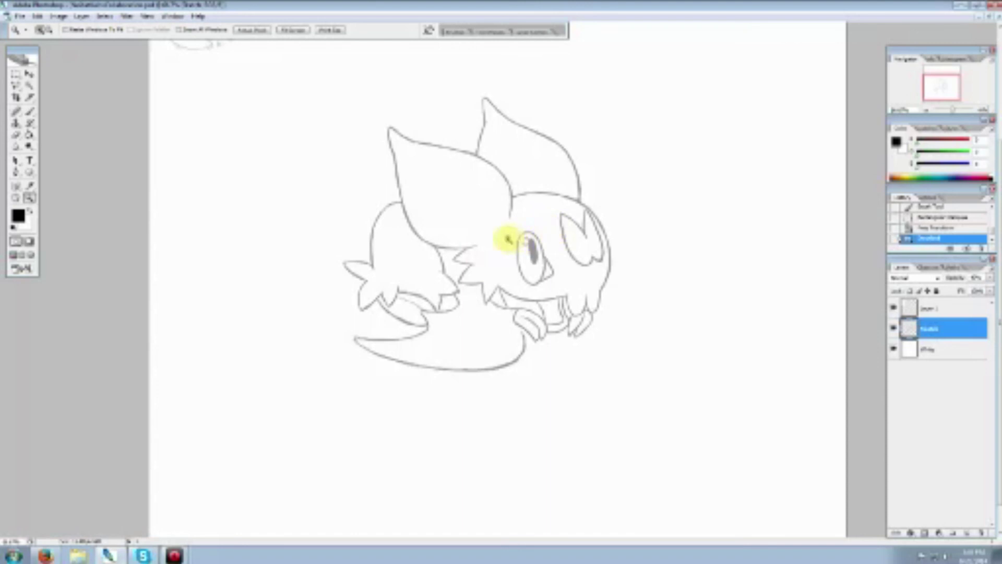
left_click(16, 86)
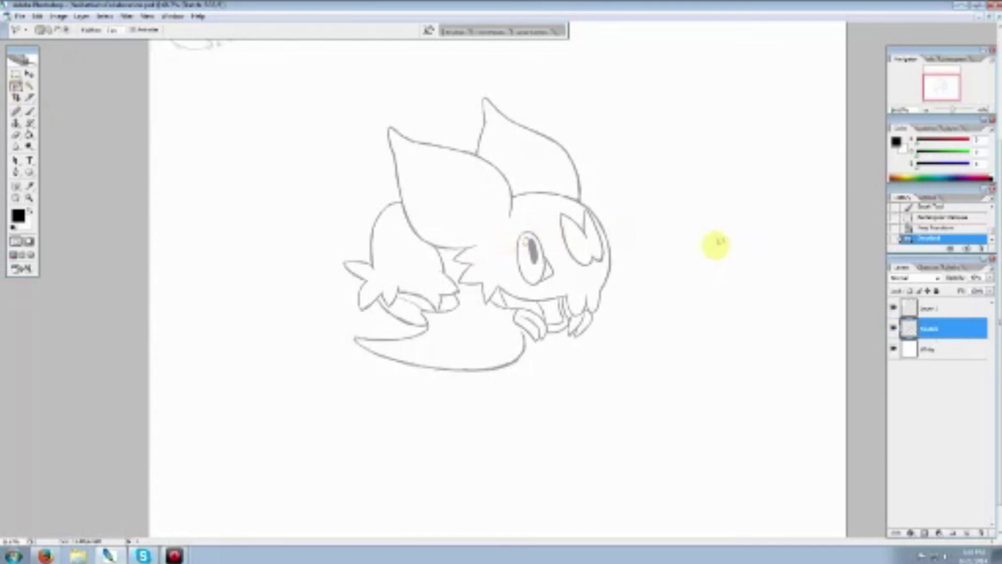
mouse_move(671, 212)
left_mouse_down()
mouse_move(661, 328)
mouse_move(566, 359)
mouse_move(639, 311)
mouse_move(611, 312)
mouse_move(604, 329)
mouse_move(659, 259)
mouse_move(669, 213)
left_mouse_up()
Outline both ears with a closed Polygonal Lasso selection that follows the top of the head, the cheek fur and the back
left_click(29, 197)
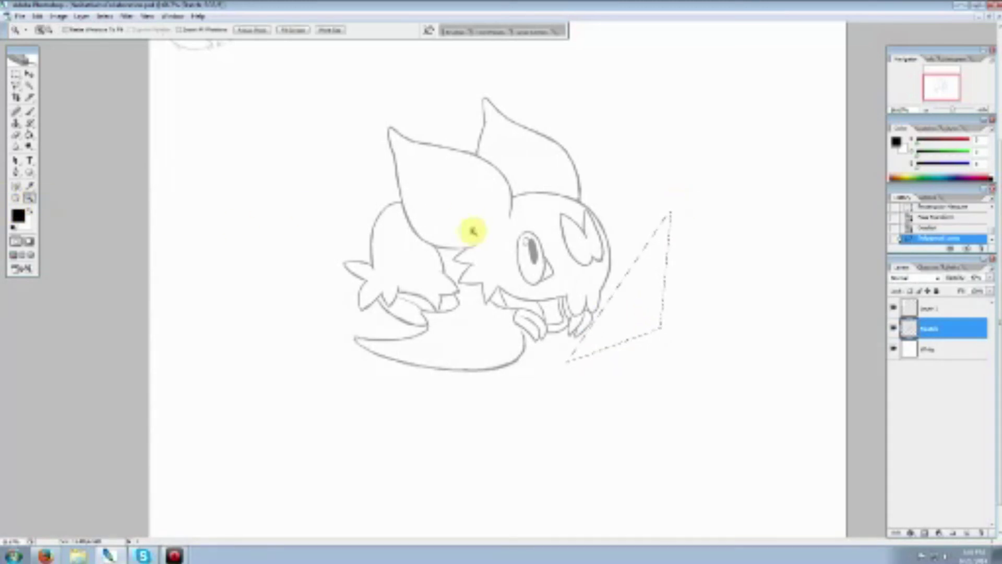
left_click(527, 251)
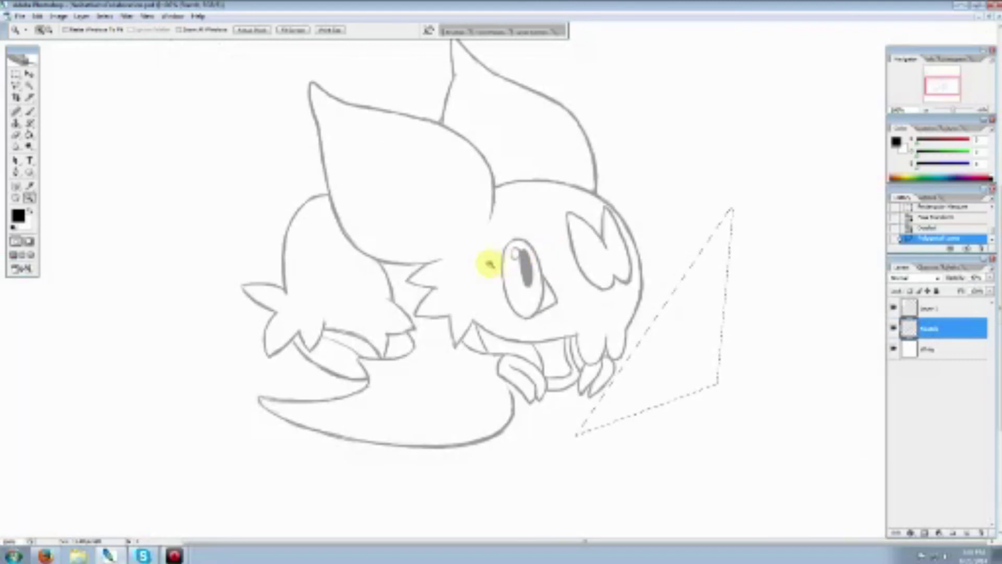
scroll(490, 264, "up", 2)
left_click(15, 85)
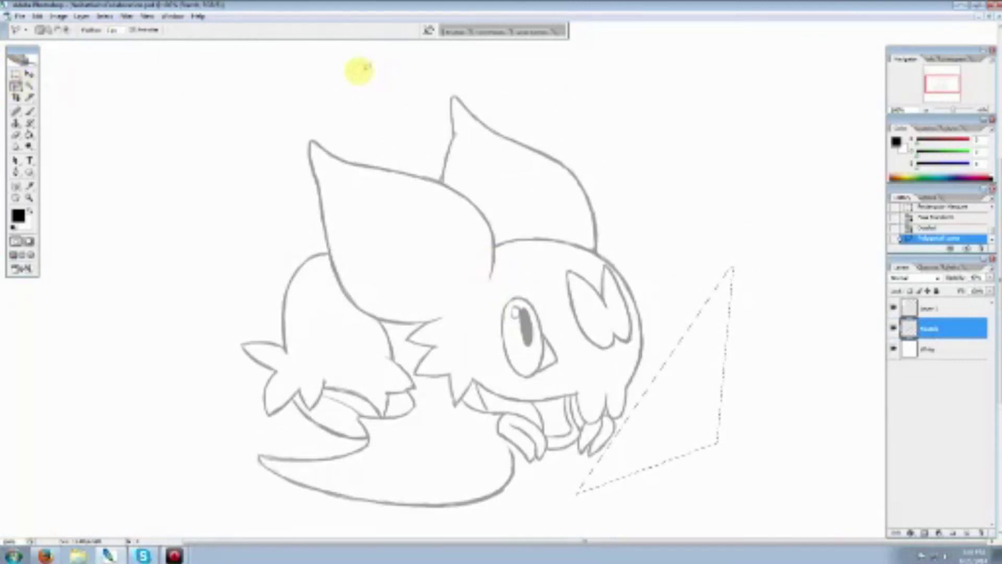
left_click(381, 69)
left_click(468, 71)
left_click(558, 94)
left_click(627, 169)
left_click(632, 250)
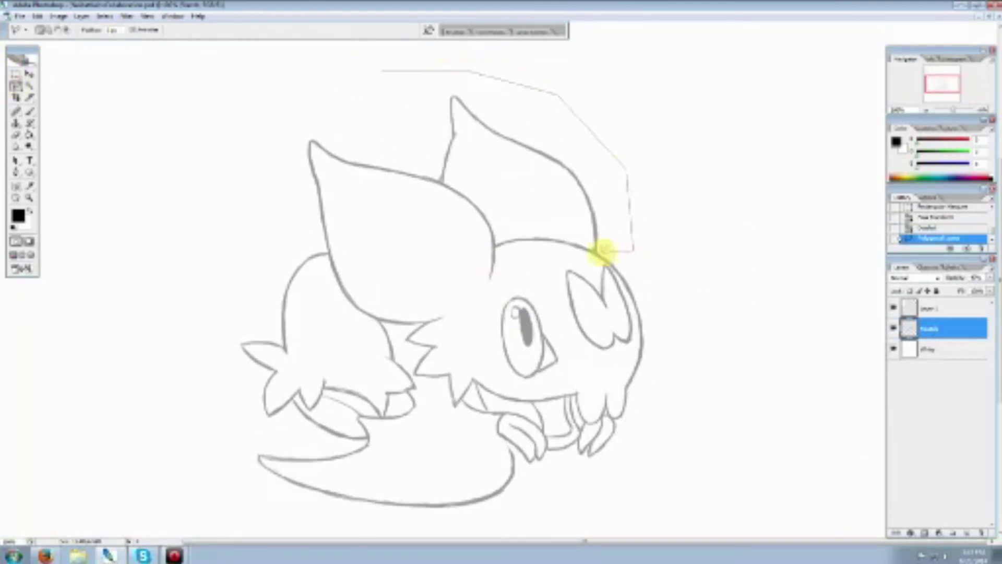
left_click(596, 254)
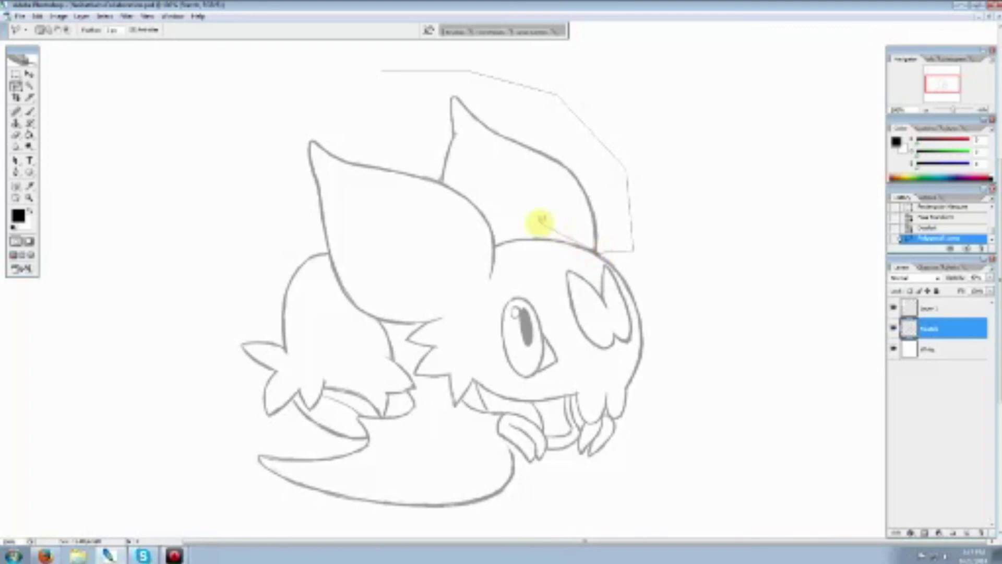
left_click(540, 223)
left_click(495, 243)
left_click(494, 282)
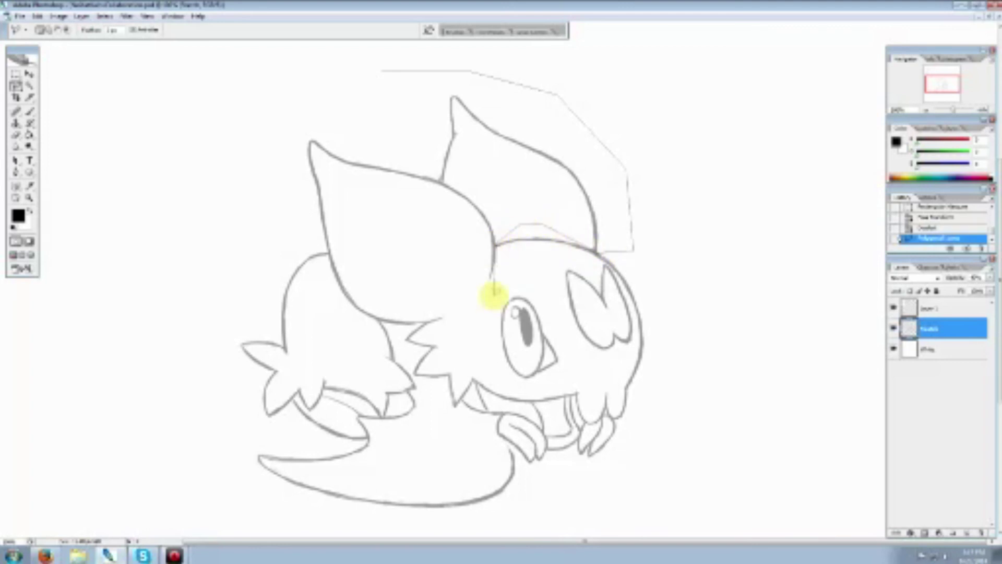
left_click(491, 293)
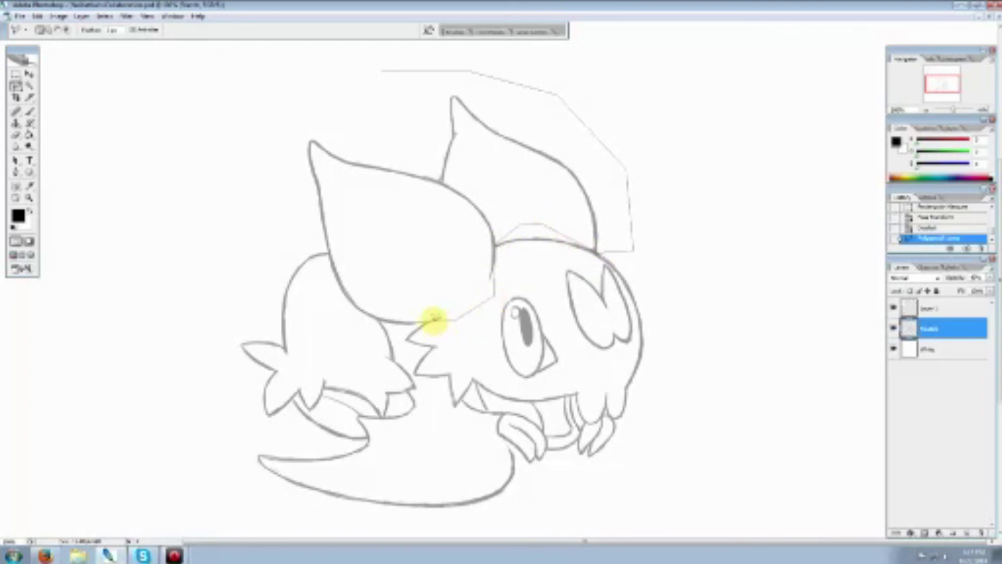
left_click(434, 320)
left_click(396, 330)
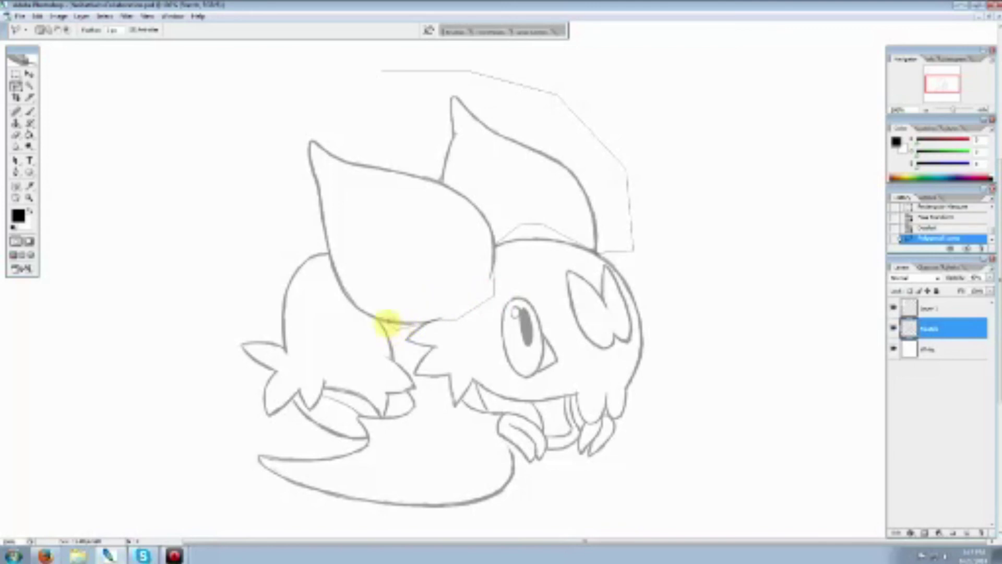
left_click(380, 318)
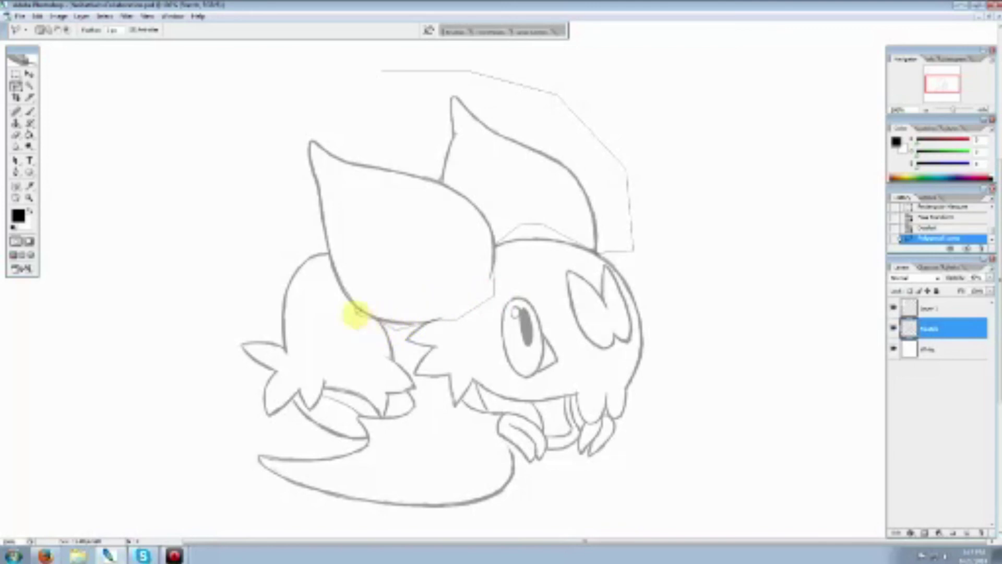
left_click(360, 315)
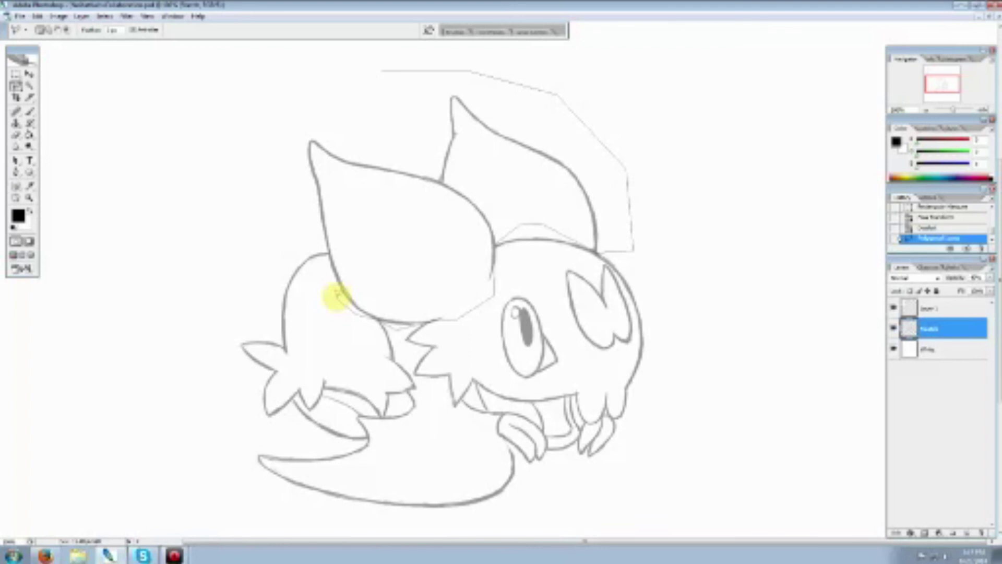
left_click(337, 296)
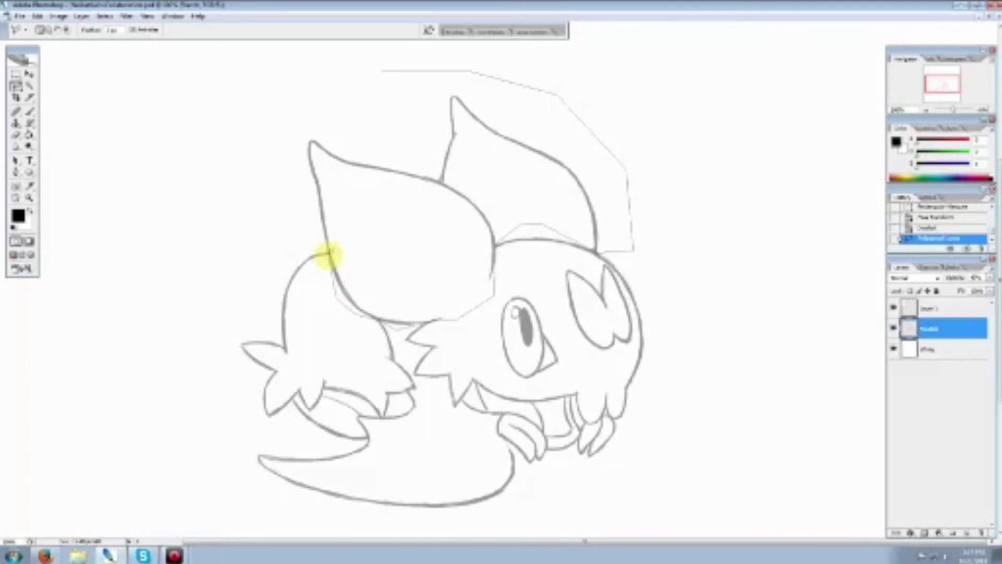
left_click(328, 255)
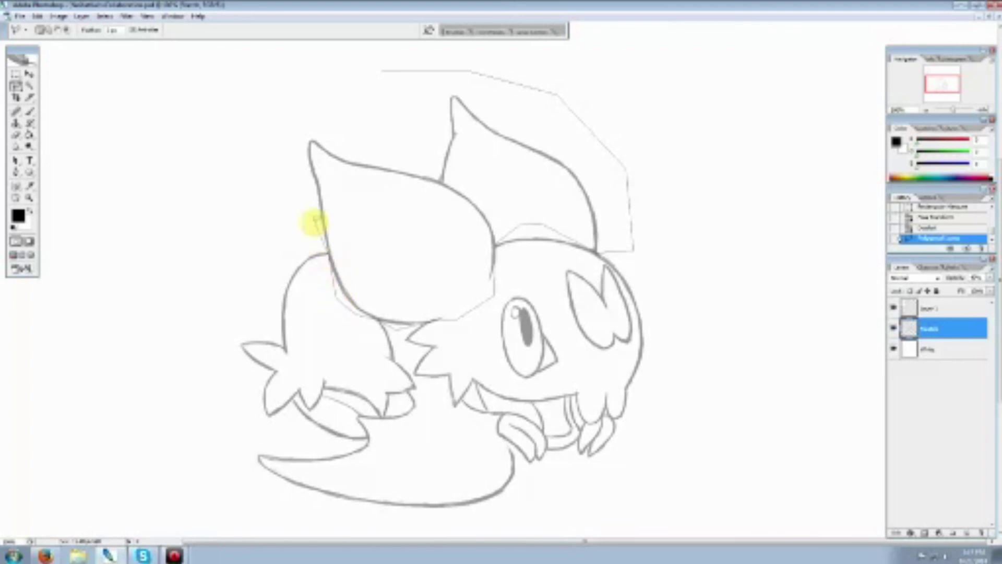
left_click(263, 131)
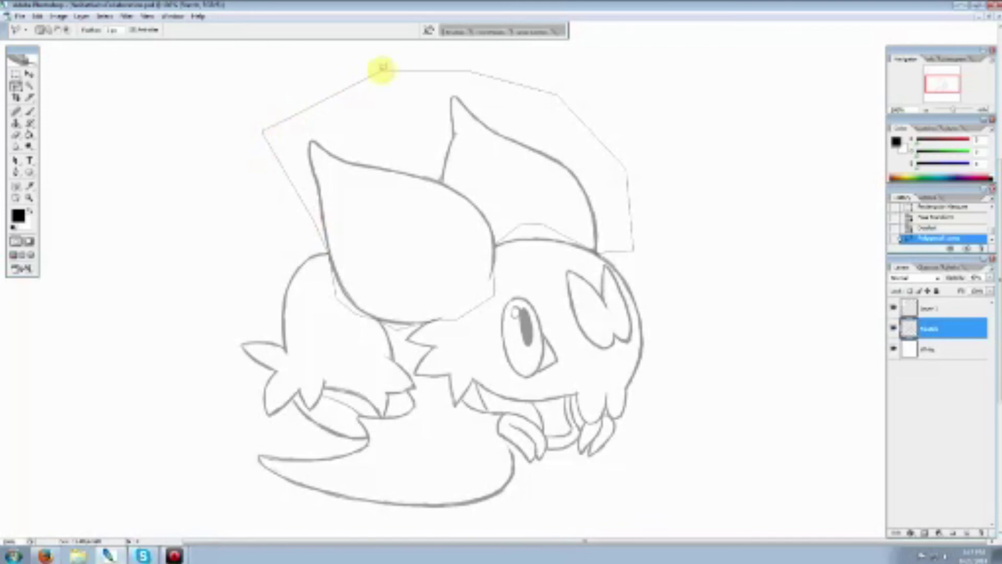
left_click(383, 68)
Scale the selected ears up slightly toward their upper left and apply the transformation
left_click(29, 198)
right_click(504, 265)
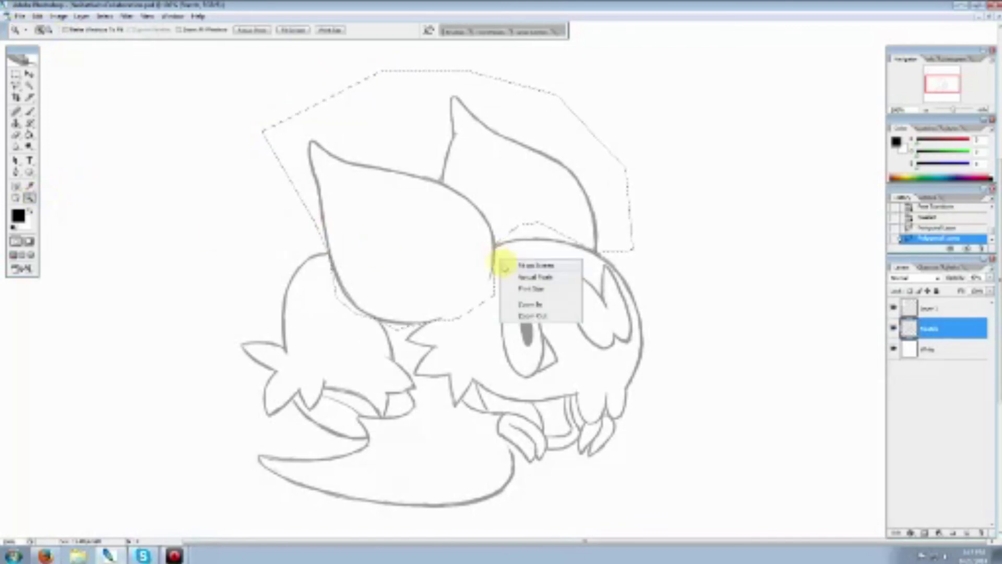
left_click(535, 316)
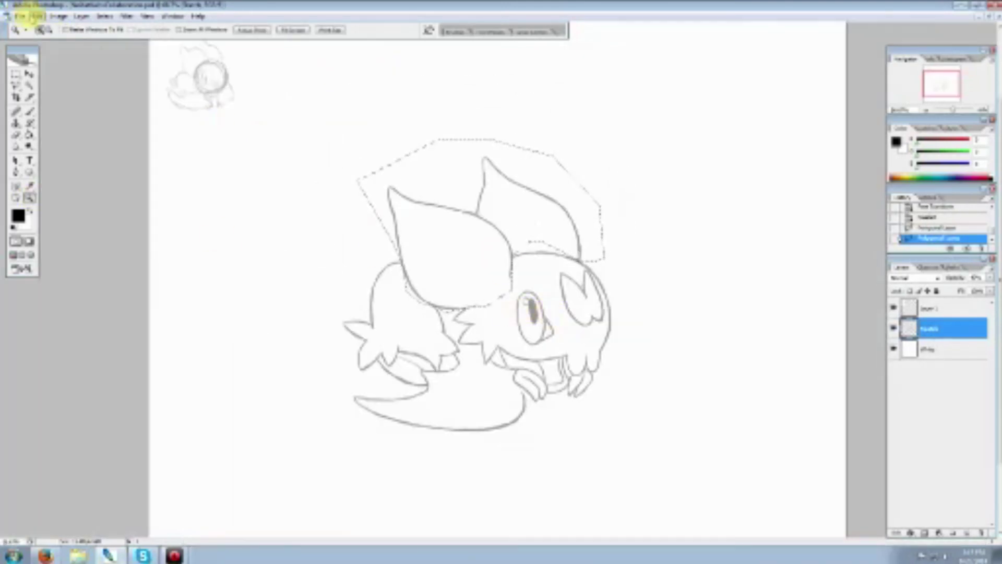
left_click(32, 16)
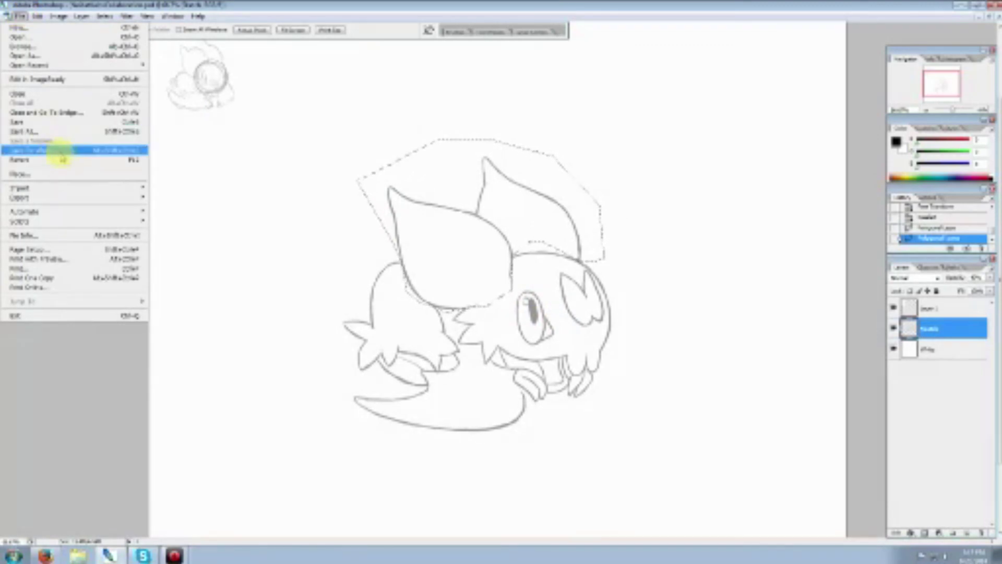
left_click(21, 16)
left_click(20, 16)
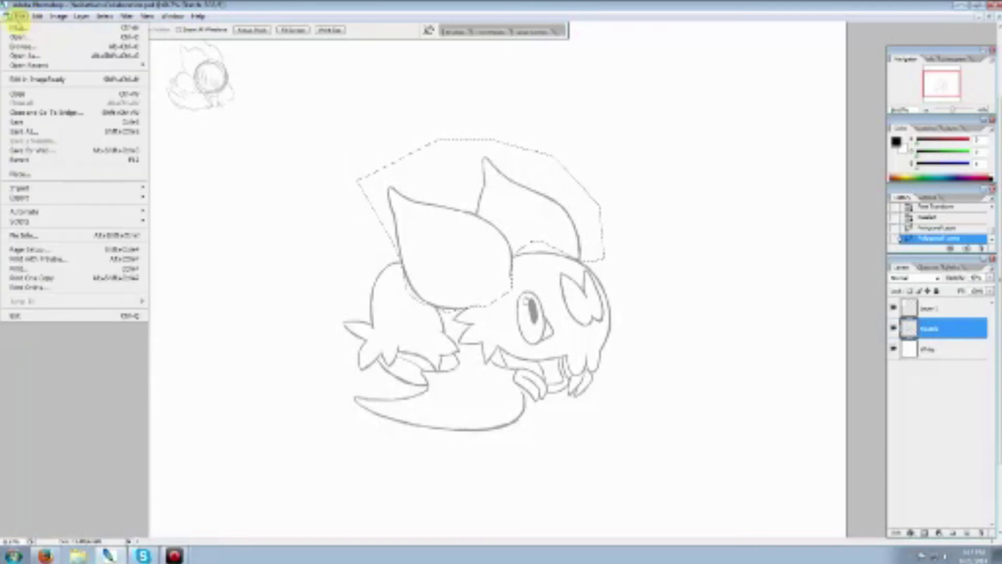
mouse_move(38, 16)
mouse_move(86, 193)
left_click(175, 207)
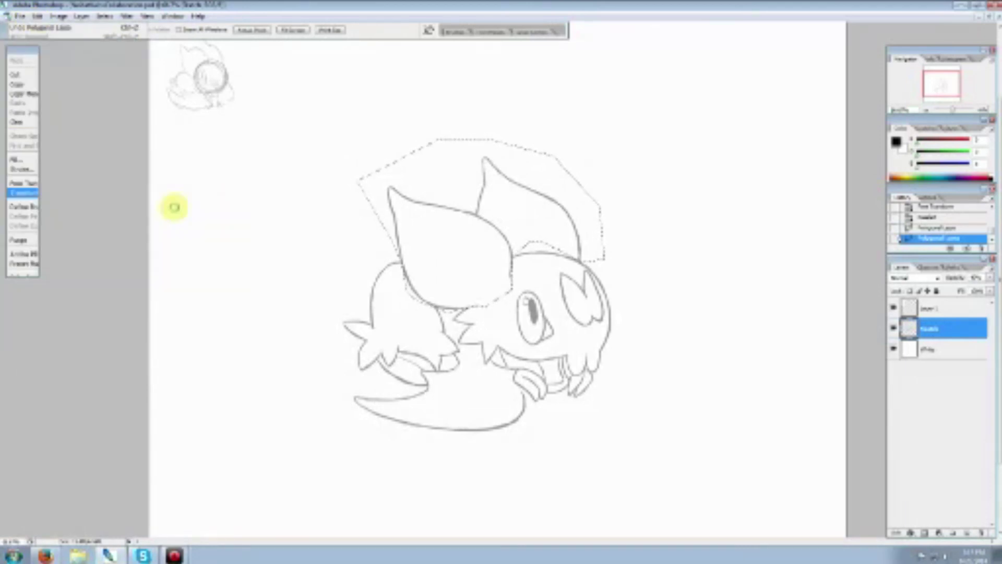
left_click_drag(351, 139, 324, 123)
left_click(29, 73)
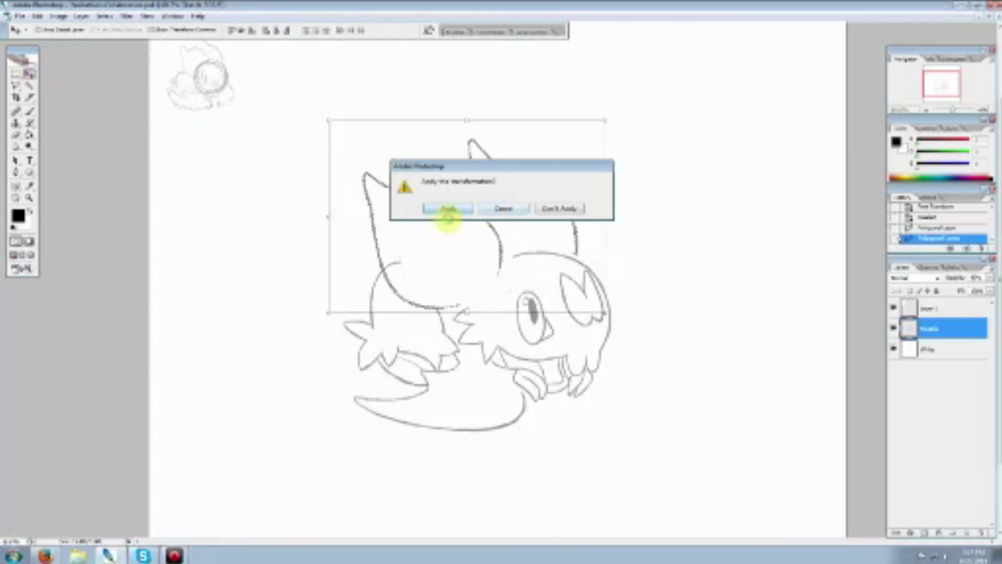
left_click(448, 210)
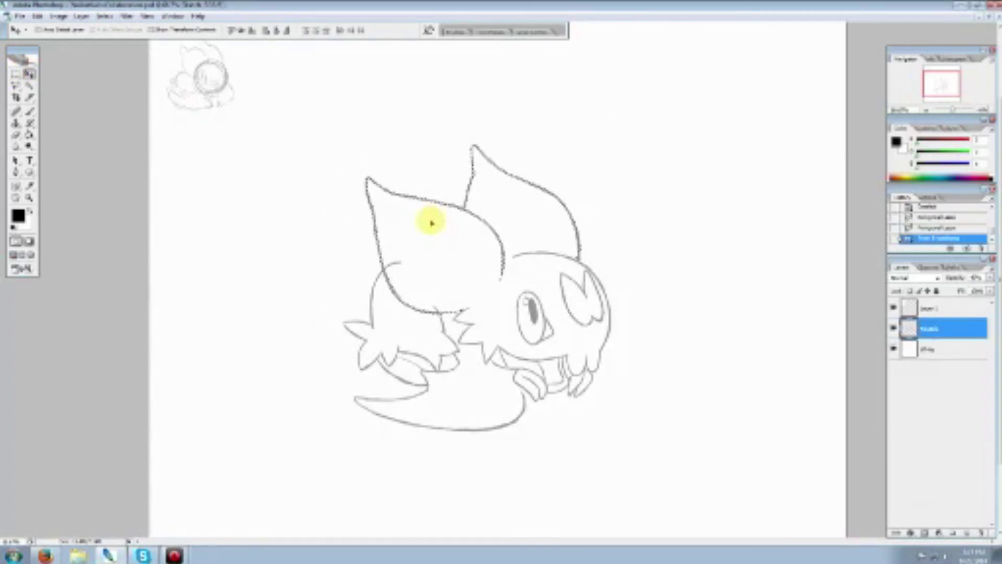
Nudge the enlarged ears slightly down toward the head and clear the selection
key("ctrl+d")
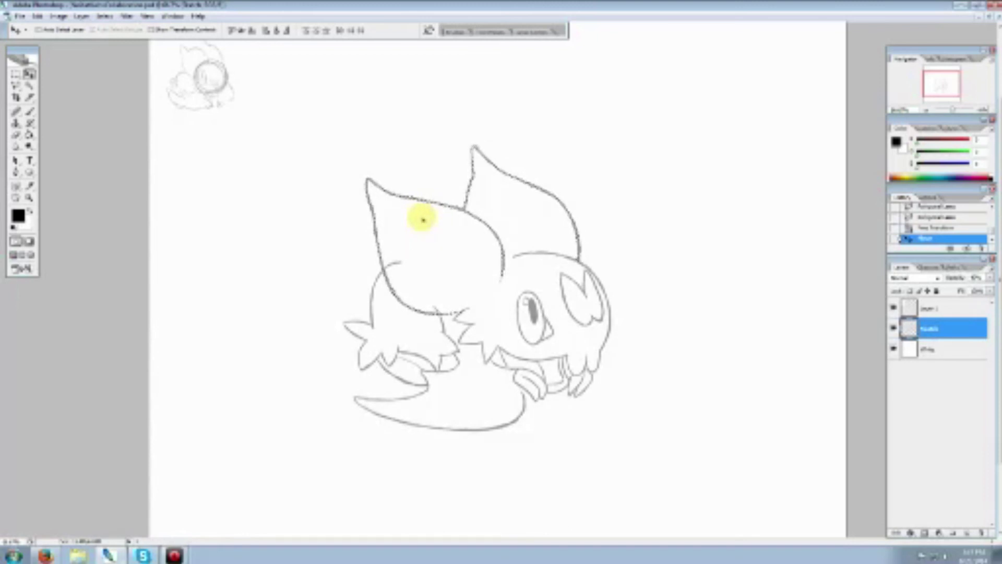
left_click(16, 74)
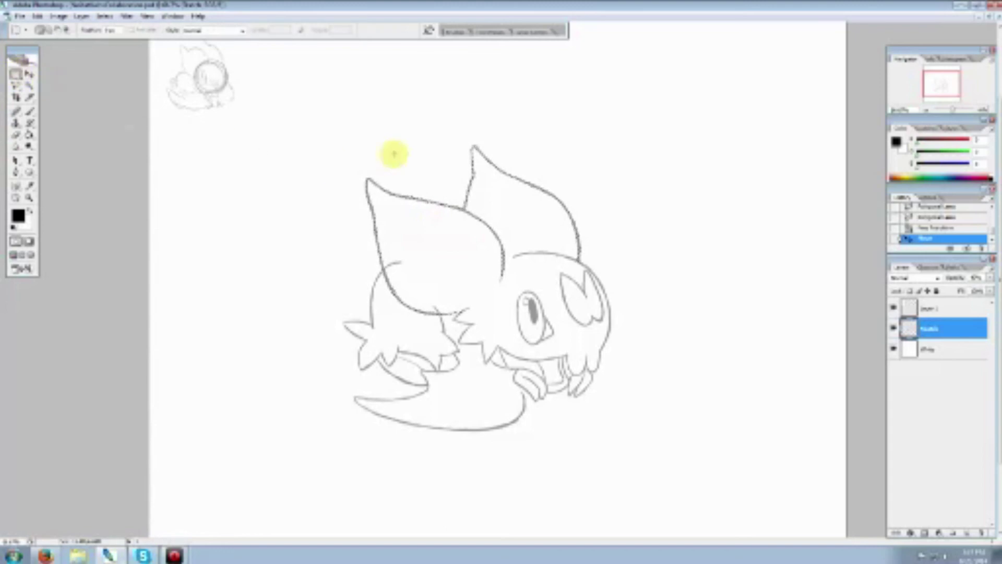
left_click(394, 154)
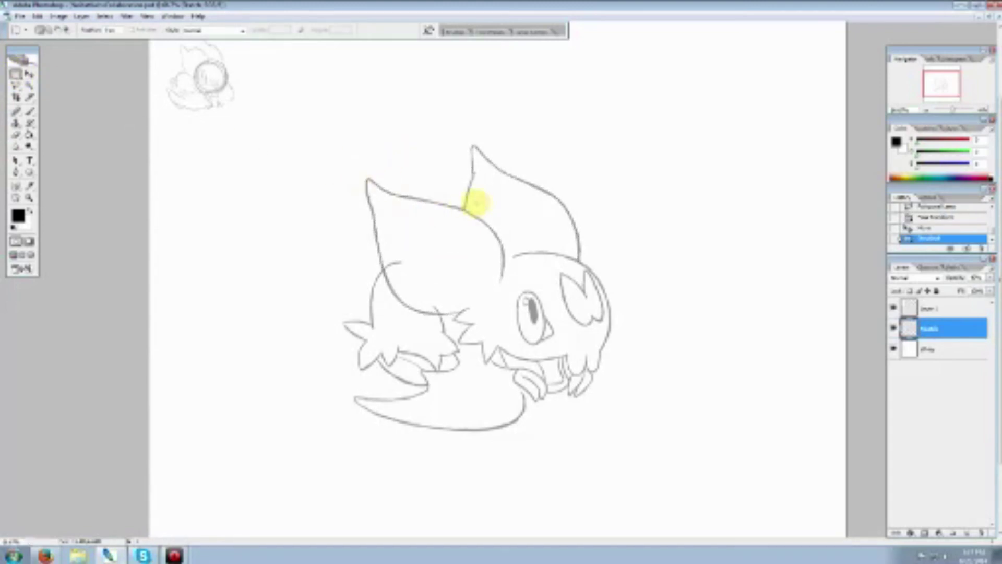
left_click(29, 197)
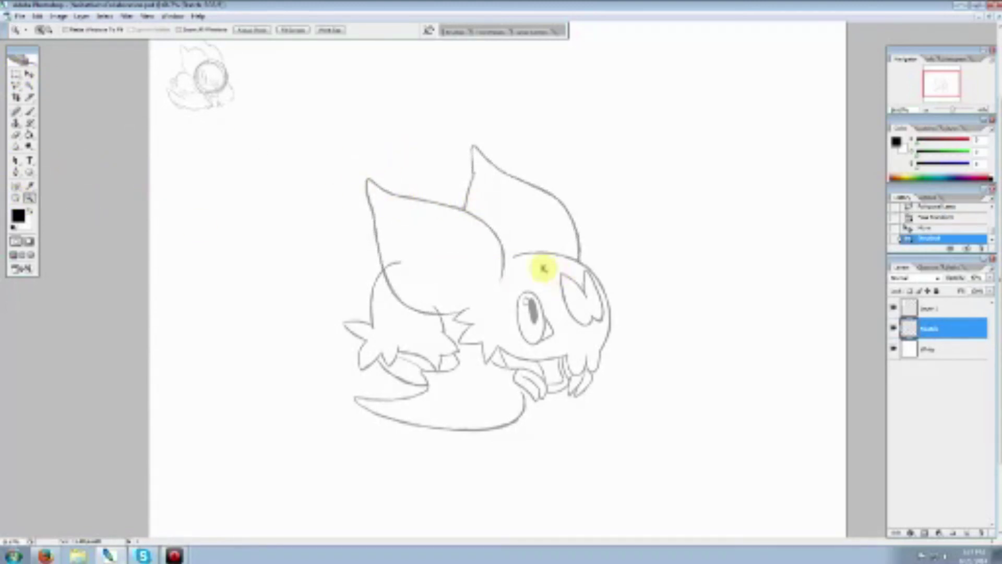
Extend the top-of-head line with the Brush so that it meets the edge of the near ear
left_click(477, 282)
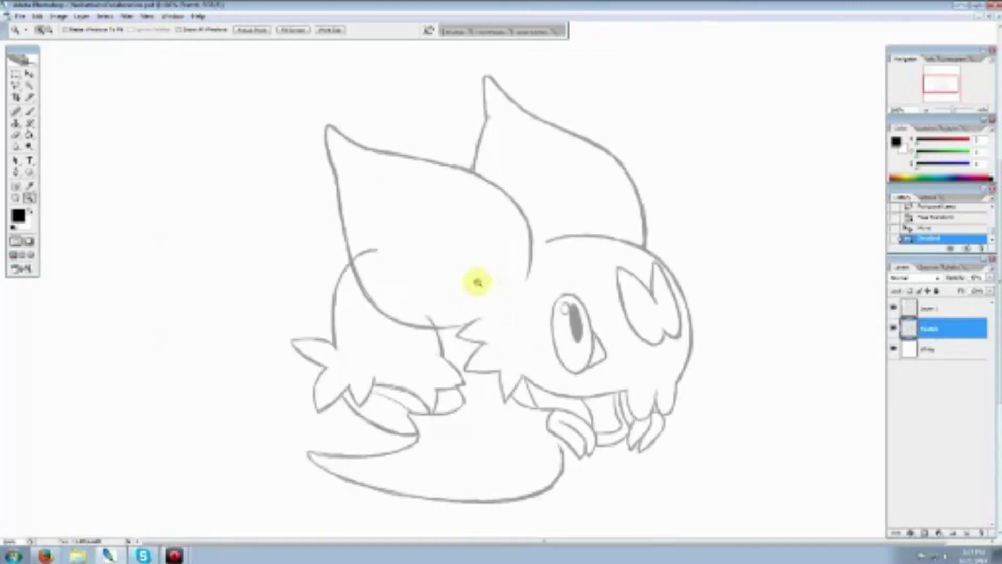
left_click(29, 112)
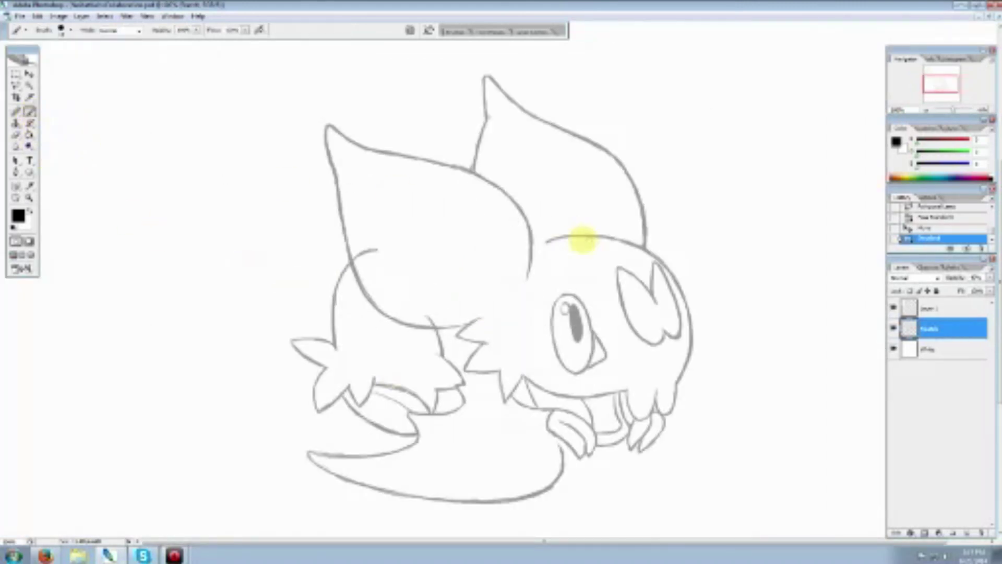
mouse_move(534, 247)
left_mouse_down()
mouse_move(547, 240)
mouse_move(533, 247)
left_mouse_up()
left_click_drag(533, 248, 574, 236)
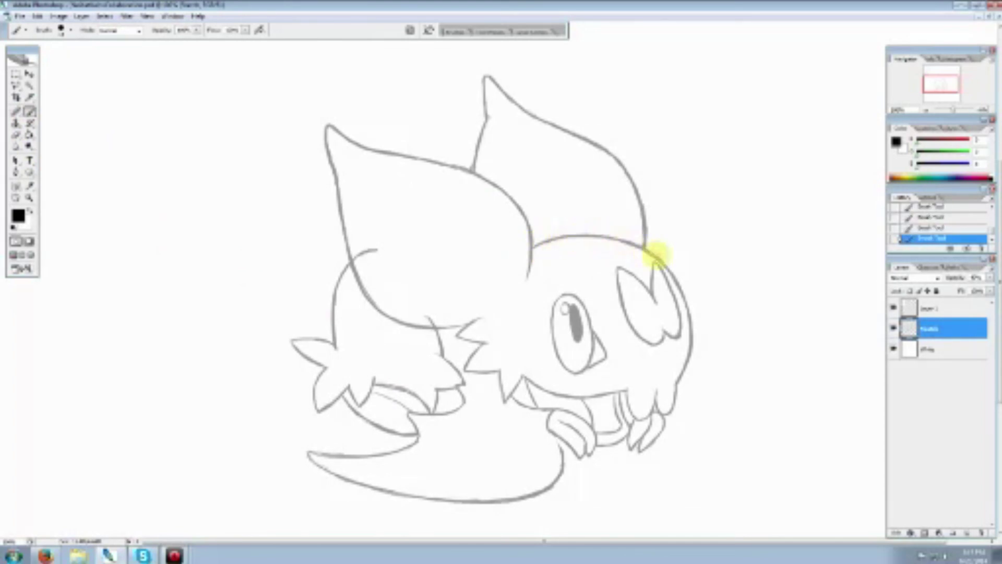
Erase the overlap where the far ear meets the head and the body lines that run inside the near ear
left_click(16, 135)
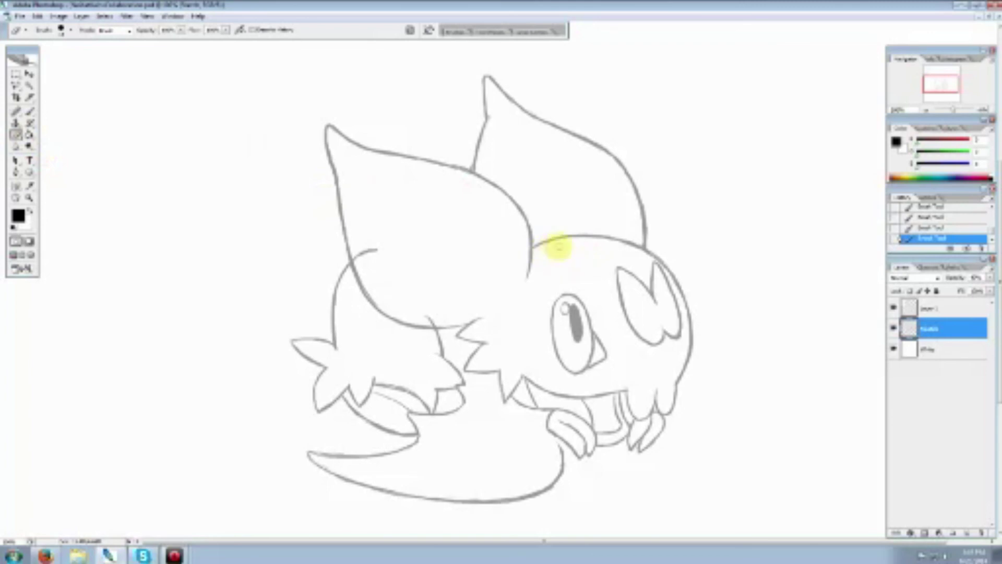
left_click(647, 249)
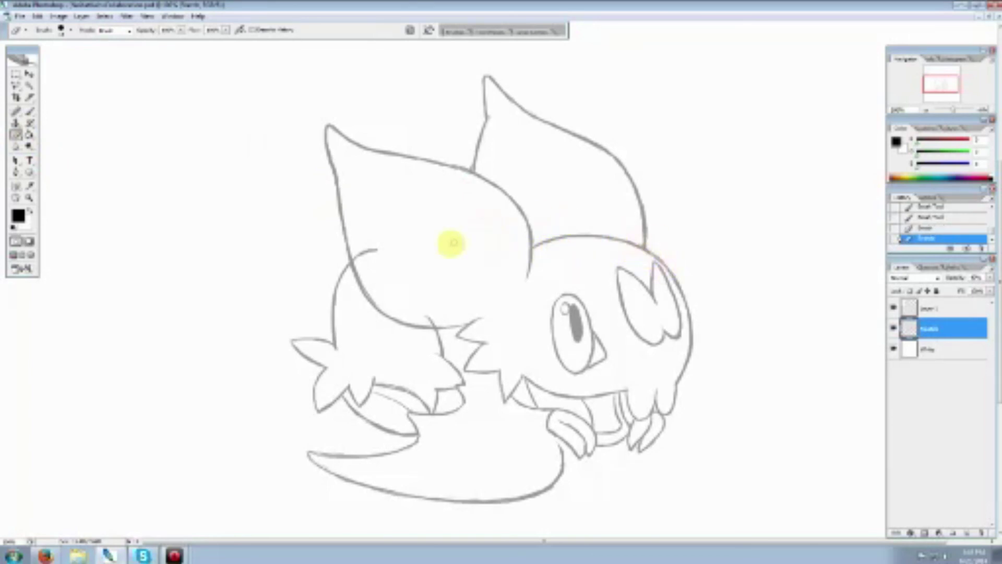
mouse_move(379, 253)
left_mouse_down()
mouse_move(356, 256)
mouse_move(369, 251)
left_mouse_up()
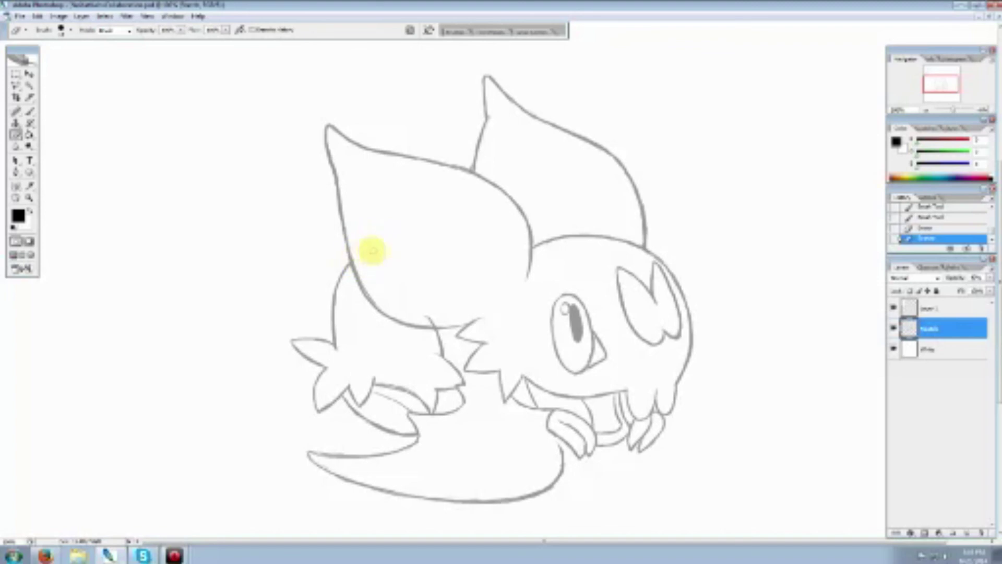
left_click_drag(428, 319, 439, 317)
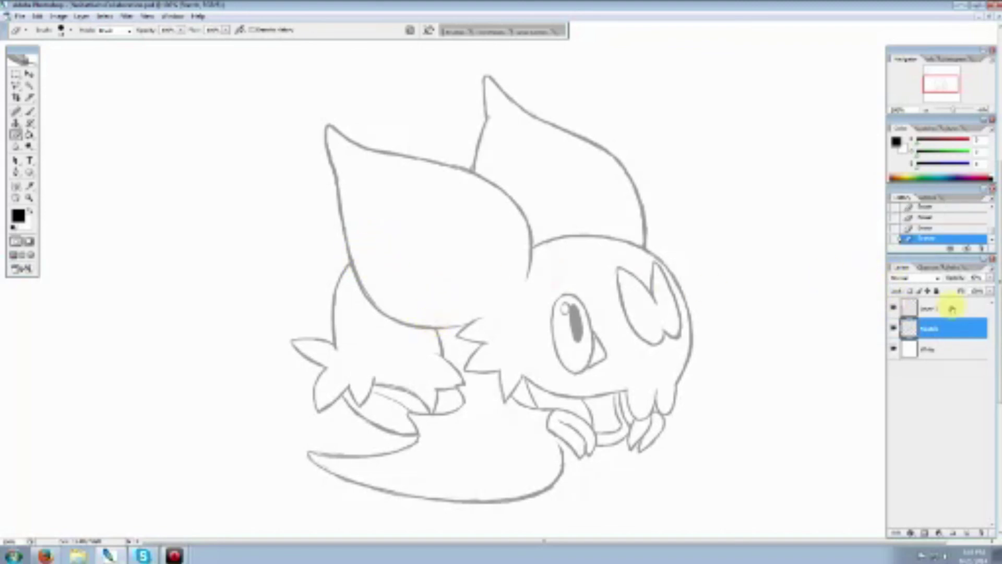
Clean the outer edge of the far ear just above the head with the Eraser
scroll(694, 262, "down", 3)
left_click(29, 111)
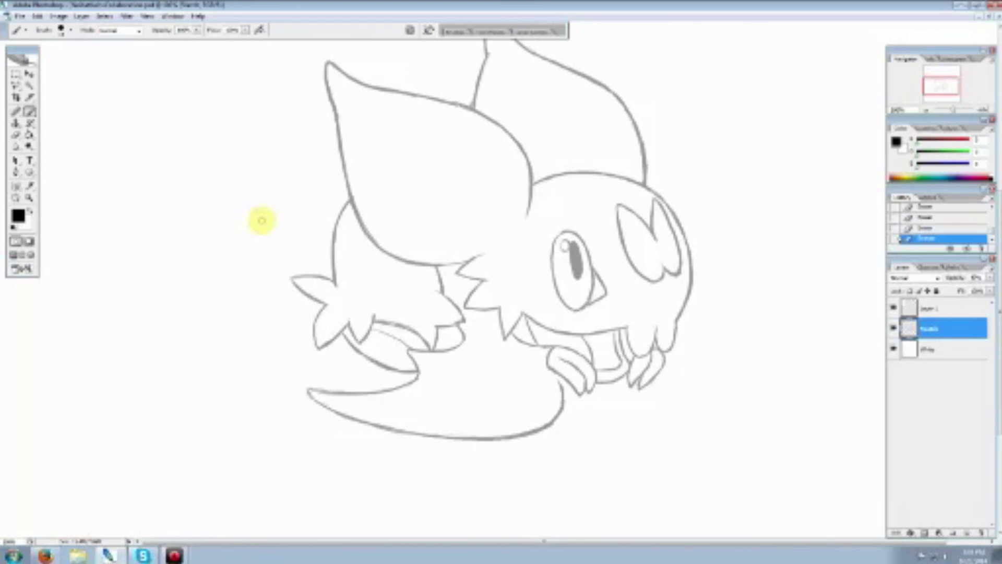
left_click(16, 134)
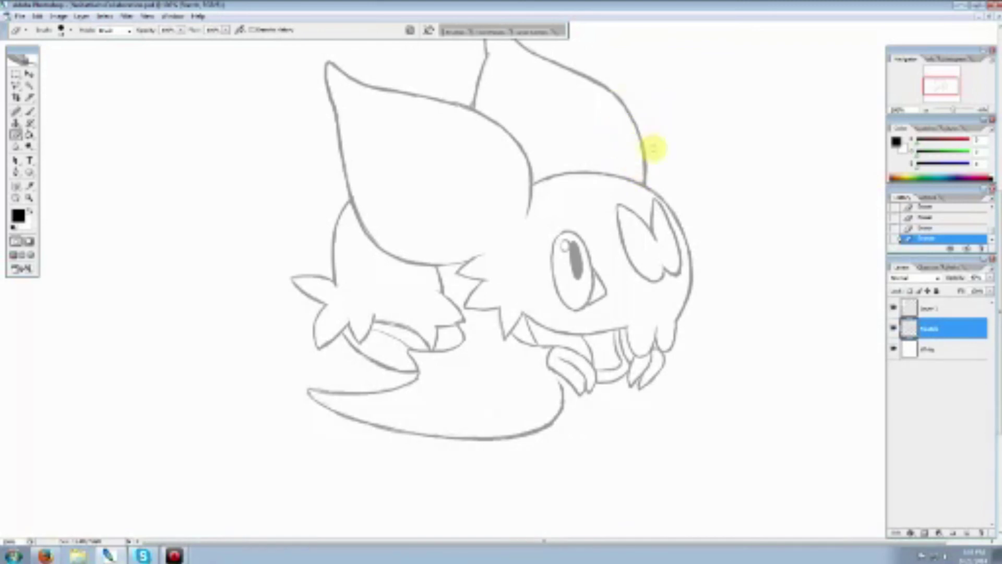
mouse_move(654, 148)
left_mouse_down()
mouse_move(644, 152)
mouse_move(647, 174)
left_mouse_up()
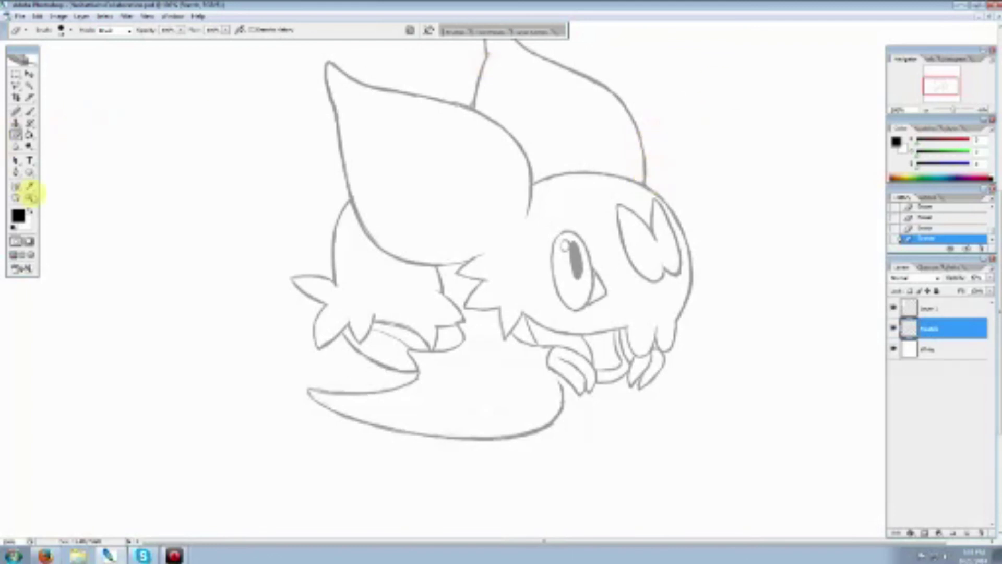
Examine the whole creature and a close-up of its face and ear joints for lines that need cleaning
left_click(29, 198)
right_click(603, 233)
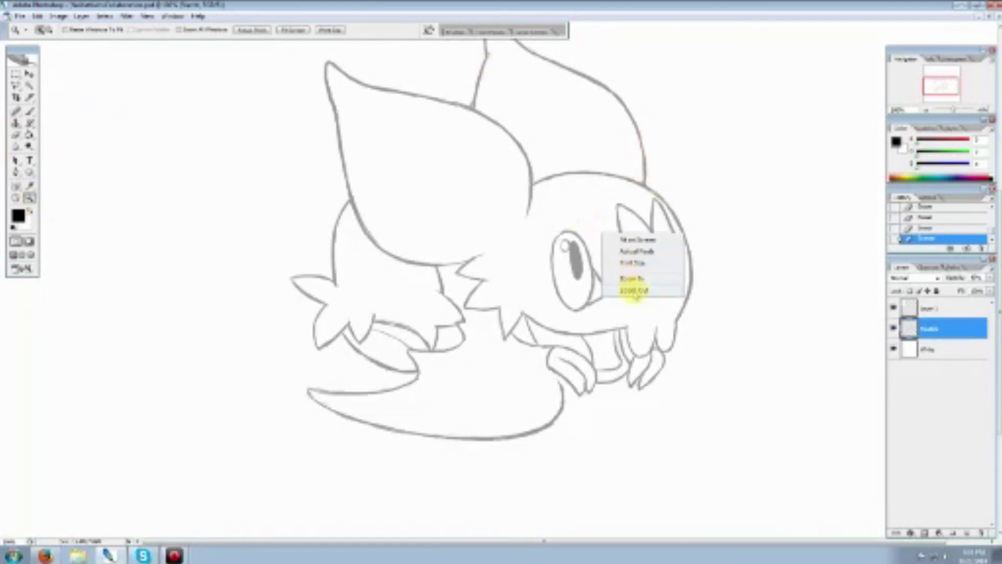
left_click(634, 287)
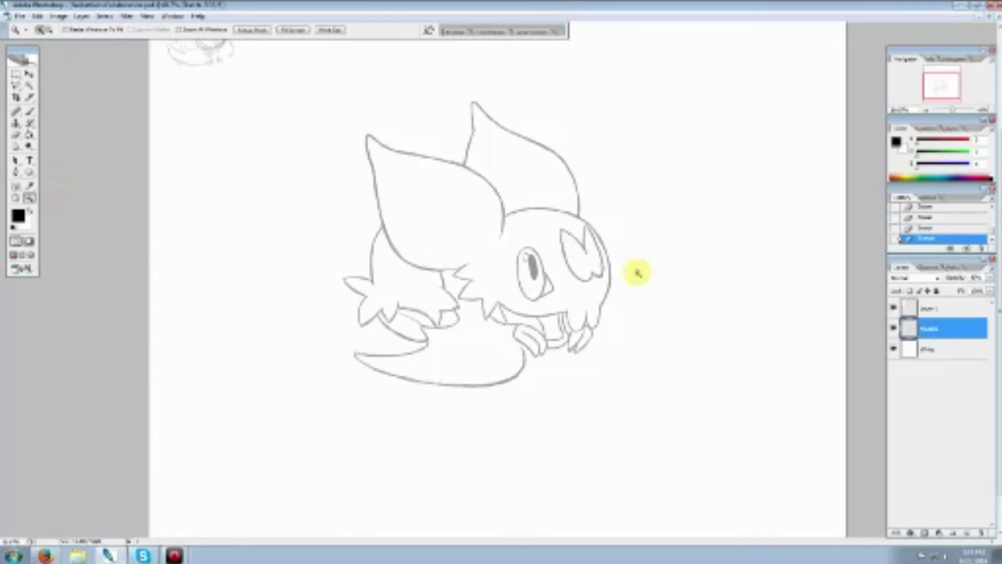
left_click(529, 270)
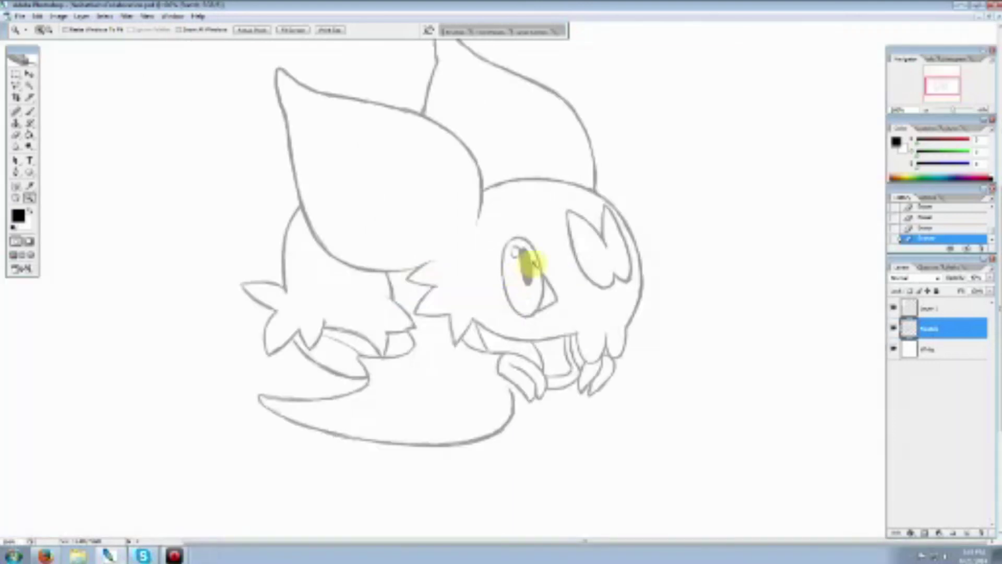
left_click(357, 239)
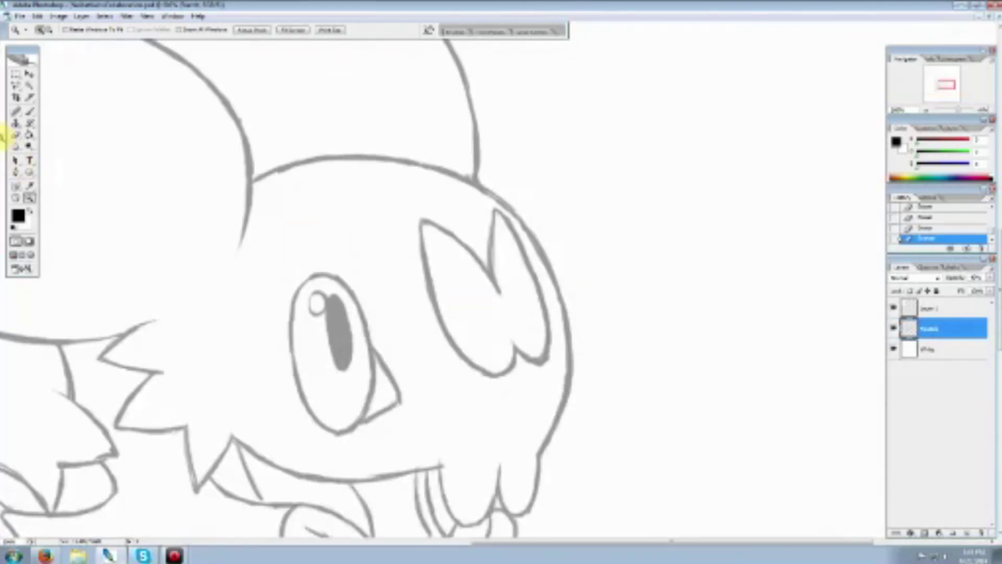
left_click(16, 134)
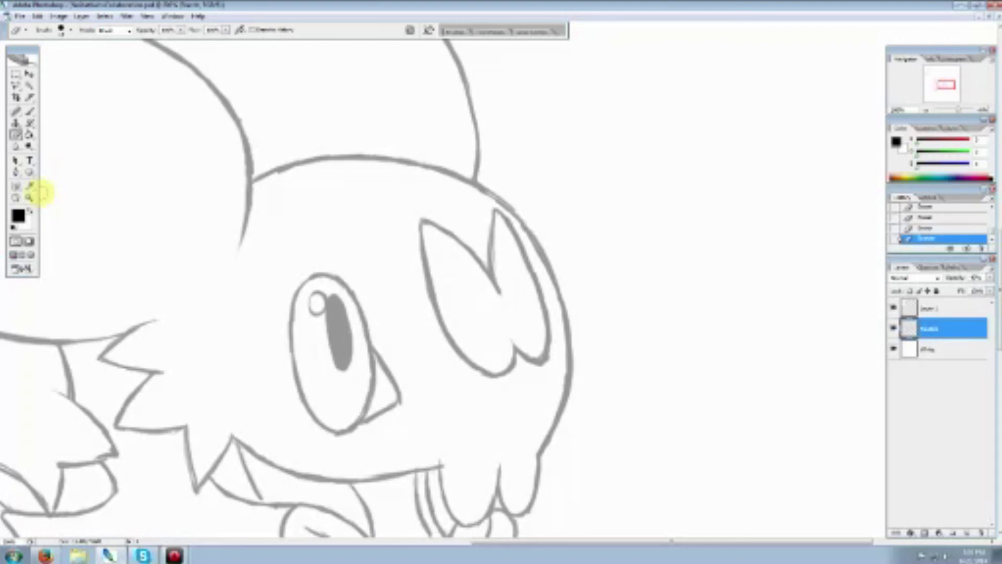
left_click(28, 197)
right_click(401, 231)
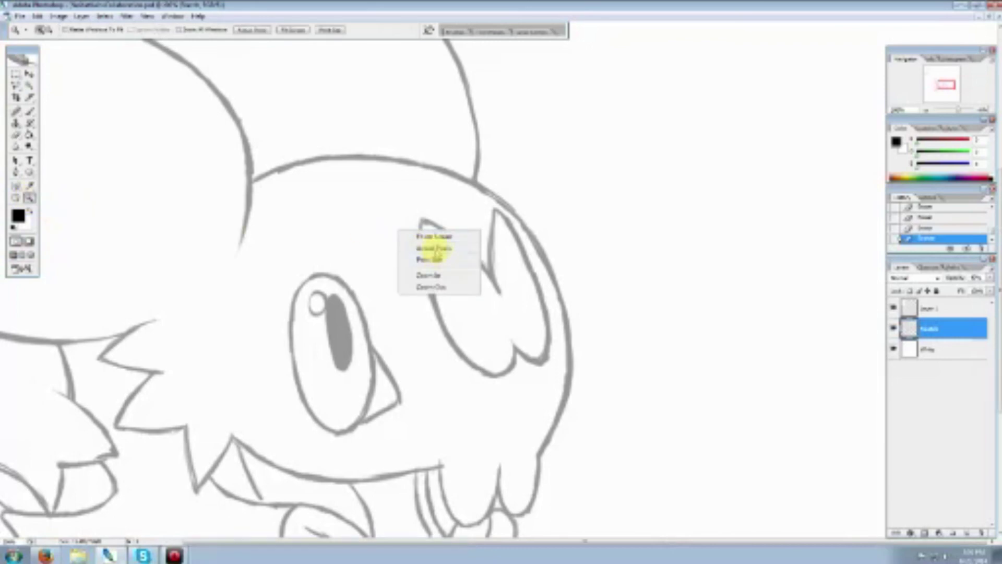
left_click(437, 254)
right_click(471, 290)
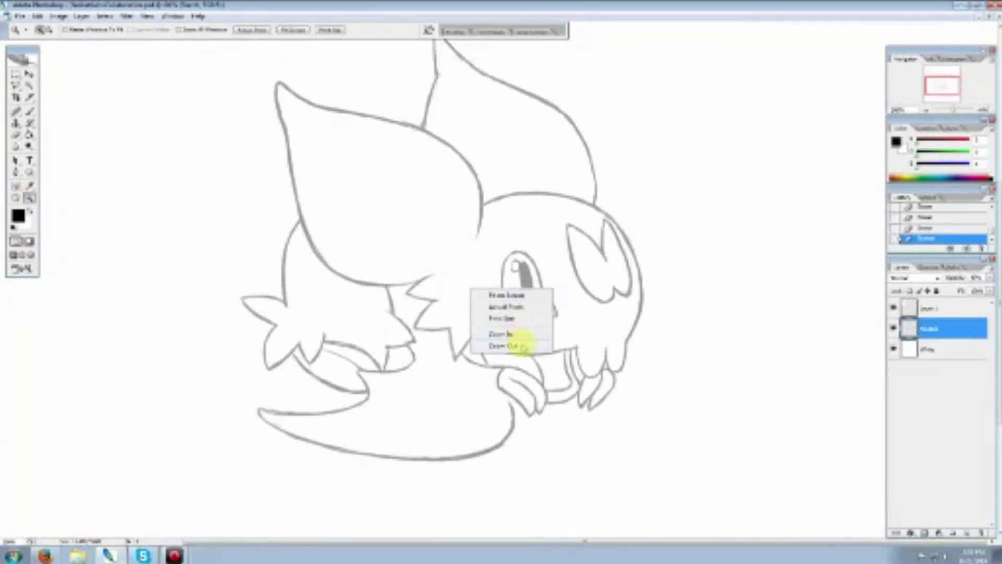
left_click(522, 345)
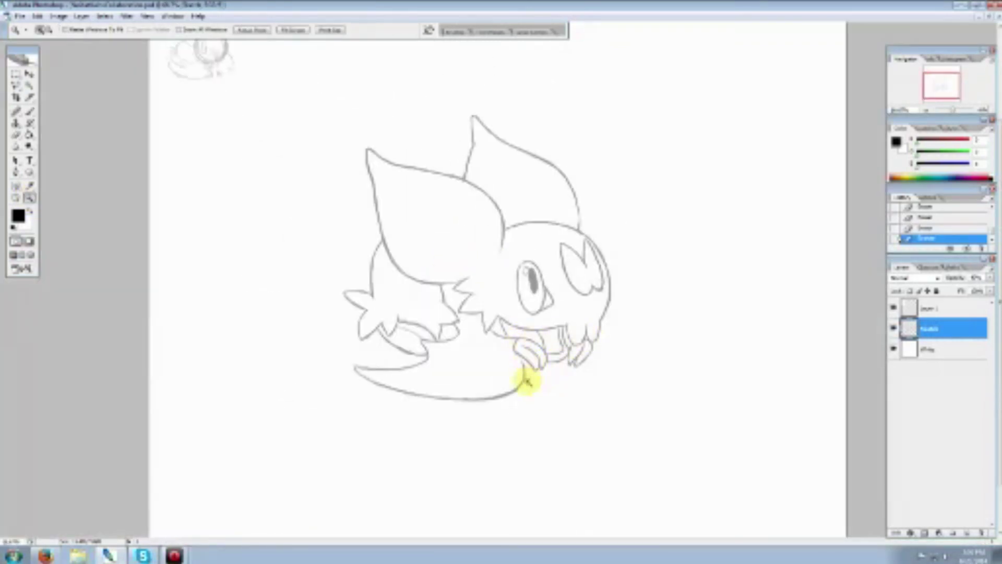
Retrace the neck line beneath the cheek fur with the Brush
left_click(520, 328)
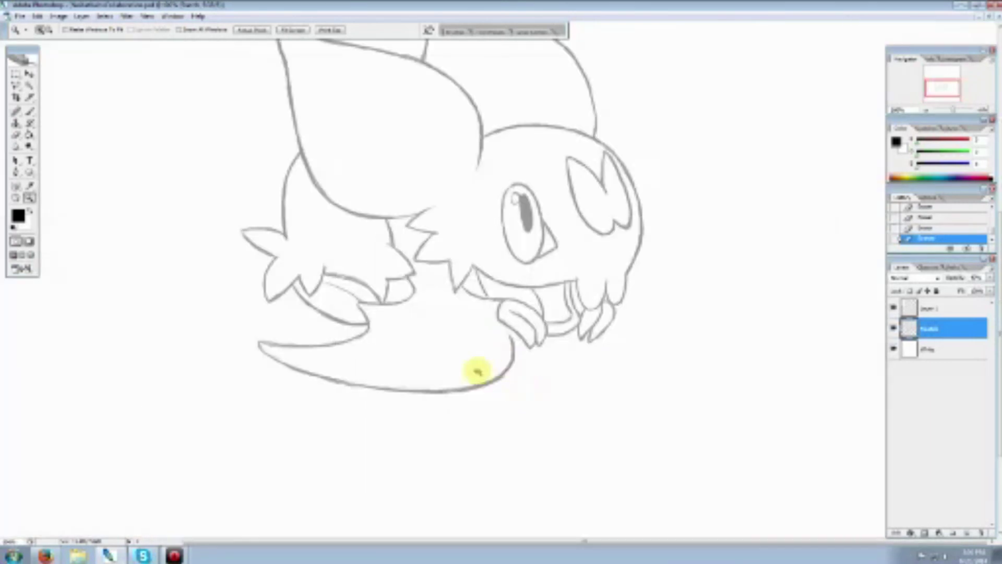
left_click(472, 300)
left_click(29, 112)
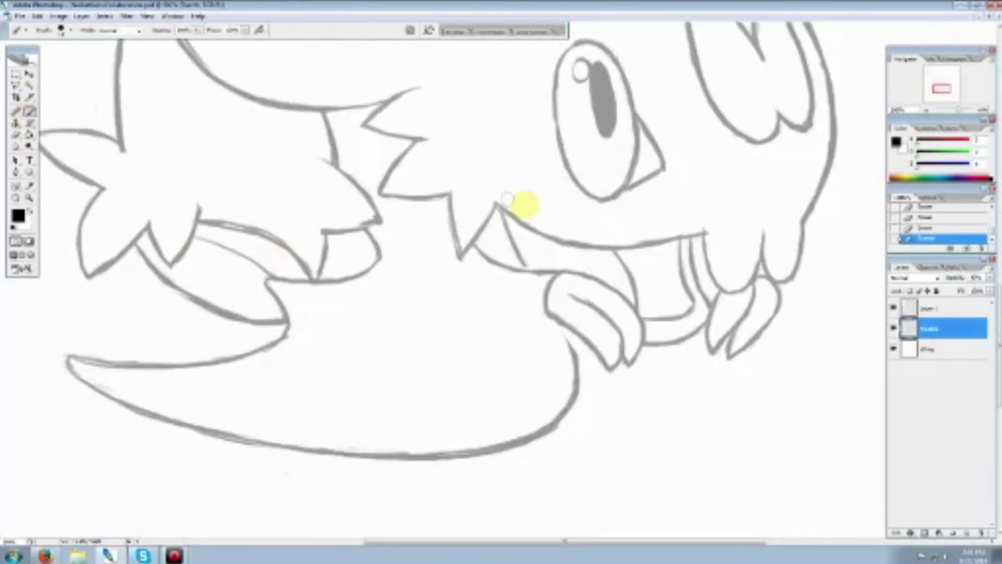
left_click_drag(484, 229, 490, 243)
mouse_move(487, 241)
left_mouse_down()
mouse_move(505, 268)
mouse_move(482, 244)
mouse_move(510, 260)
mouse_move(530, 269)
left_mouse_up()
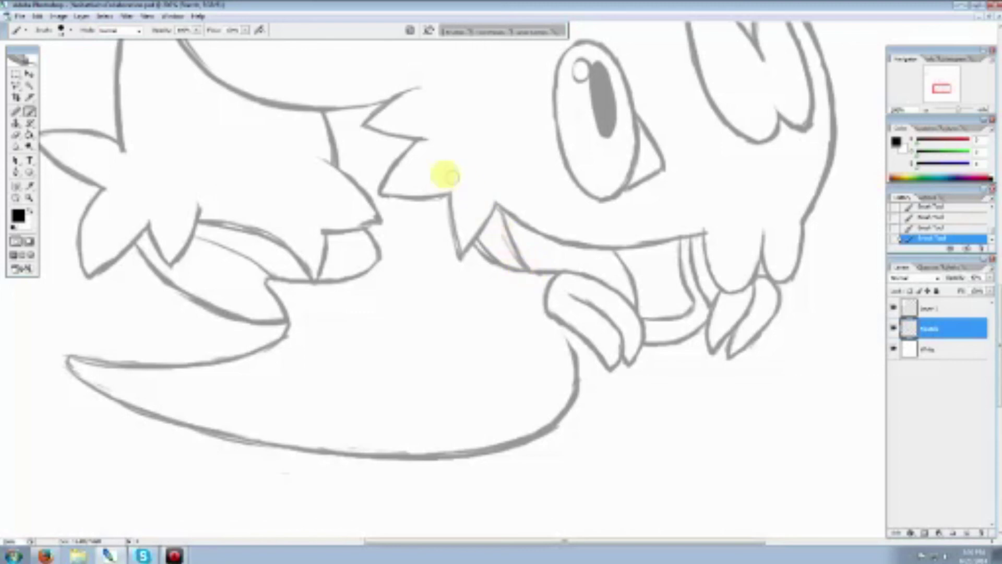
Step back over the last brush strokes and redraw the short slanted neck line and the start of the jaw line
left_click(934, 218)
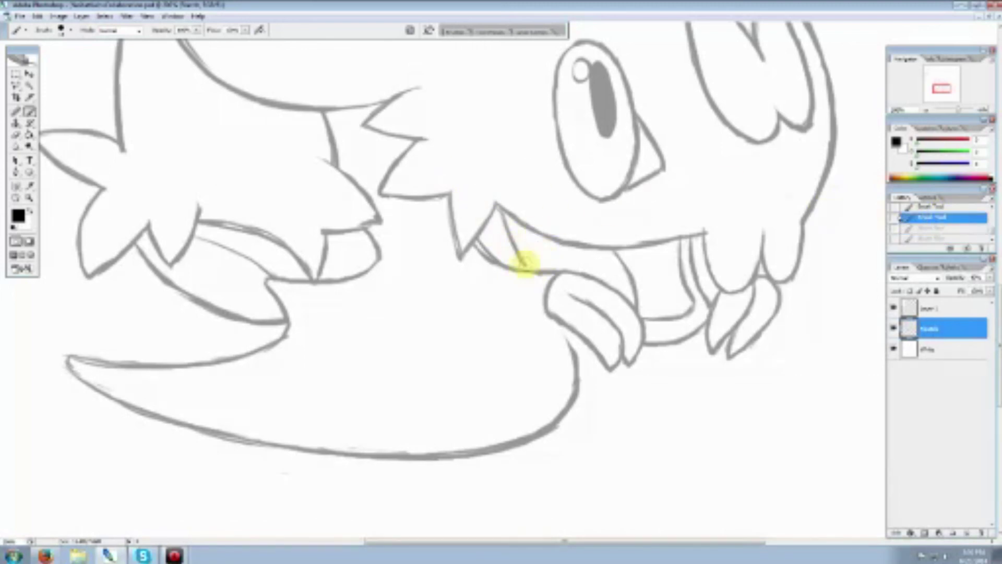
left_click_drag(531, 269, 497, 207)
left_click_drag(497, 206, 534, 231)
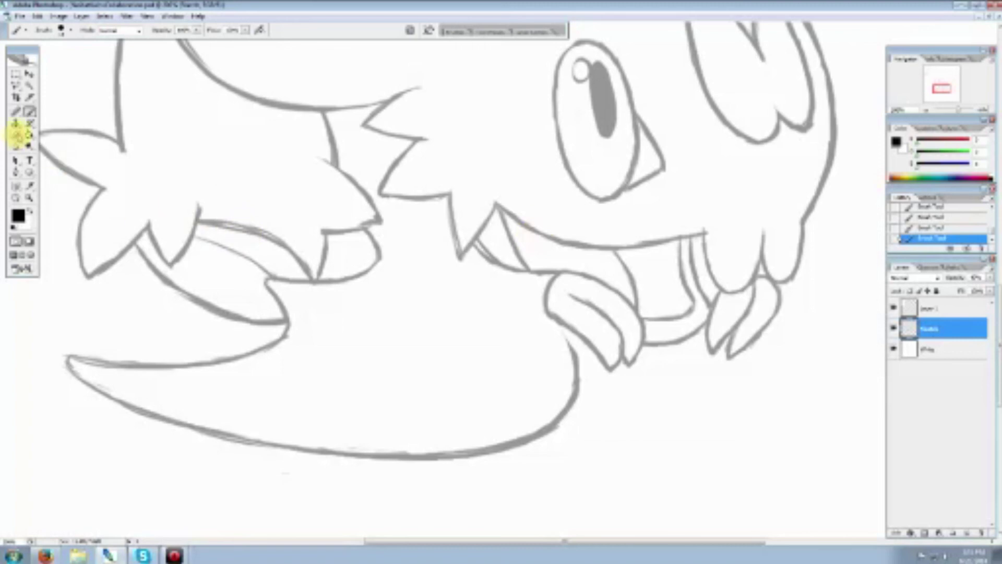
Erase the rough edges along the jaw line between the cheek fur and the far cheek
left_click(16, 134)
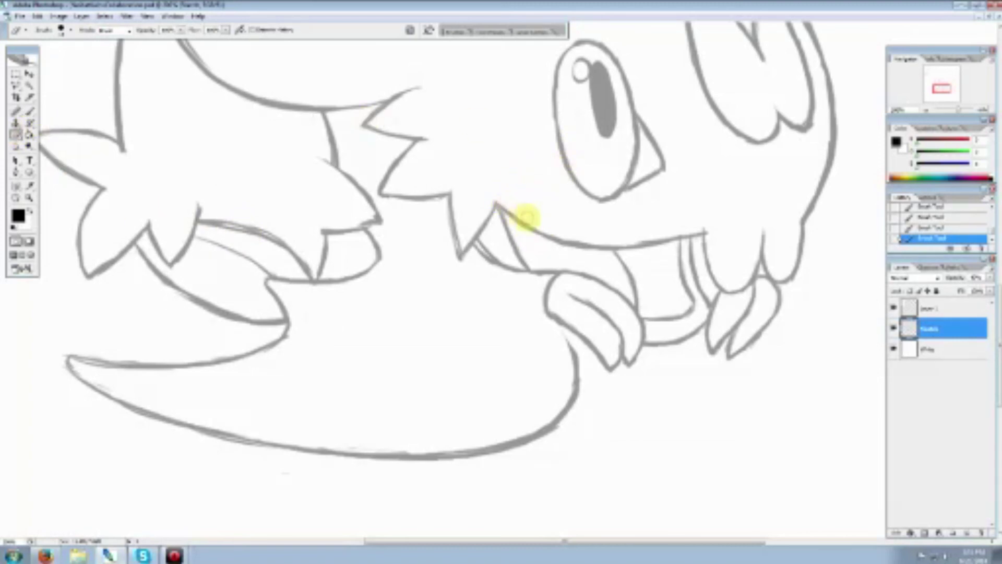
mouse_move(593, 239)
left_mouse_down()
mouse_move(649, 231)
mouse_move(628, 232)
mouse_move(636, 238)
mouse_move(710, 212)
left_mouse_up()
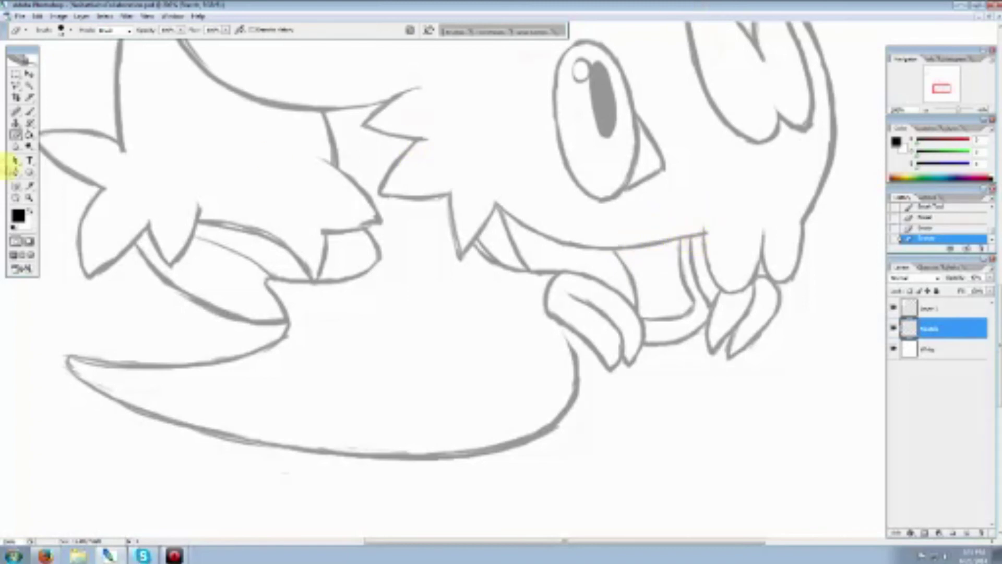
left_click(29, 198)
right_click(419, 282)
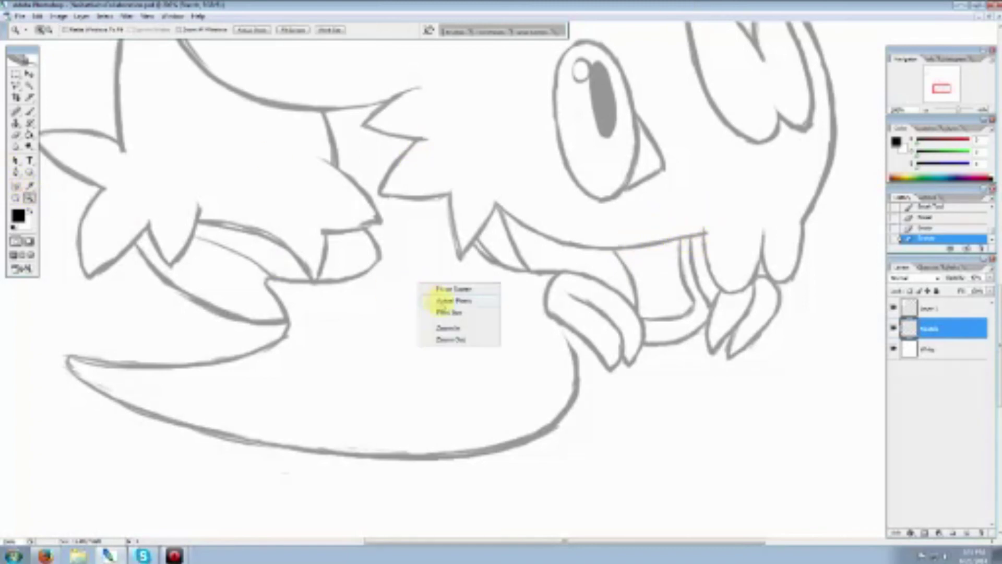
left_click(438, 301)
left_click(459, 310)
Draw a short belly line with the Brush connecting the tip of the hind leg's fur to the cheek fur
scroll(464, 310, "down", 2)
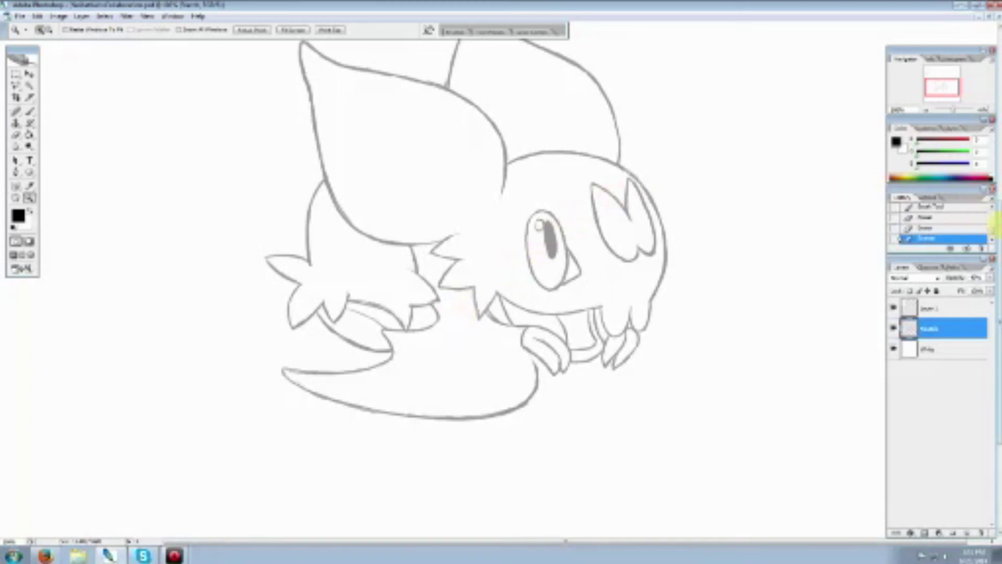
left_click_drag(998, 225, 997, 198)
scroll(996, 208, "down", 4)
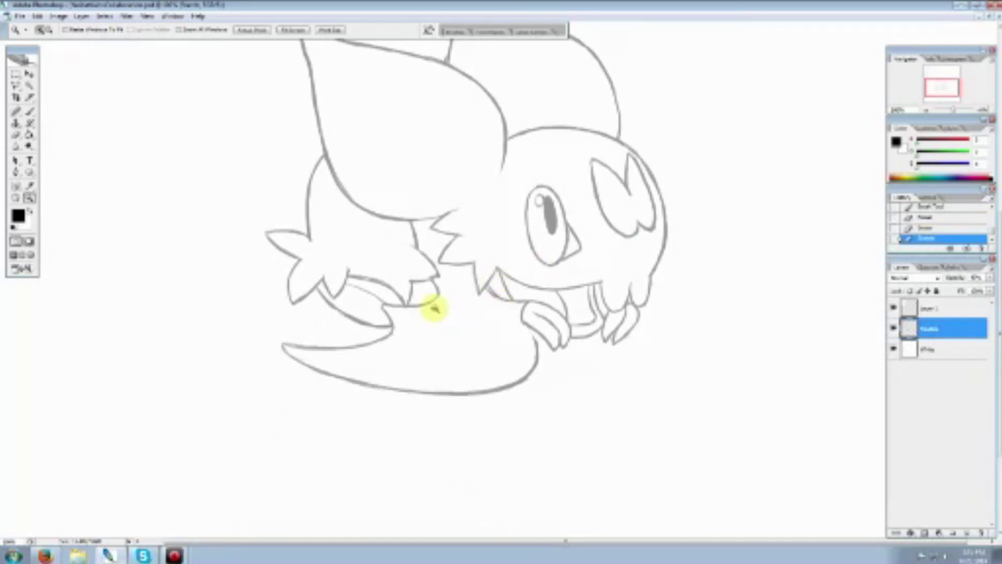
left_click(491, 305)
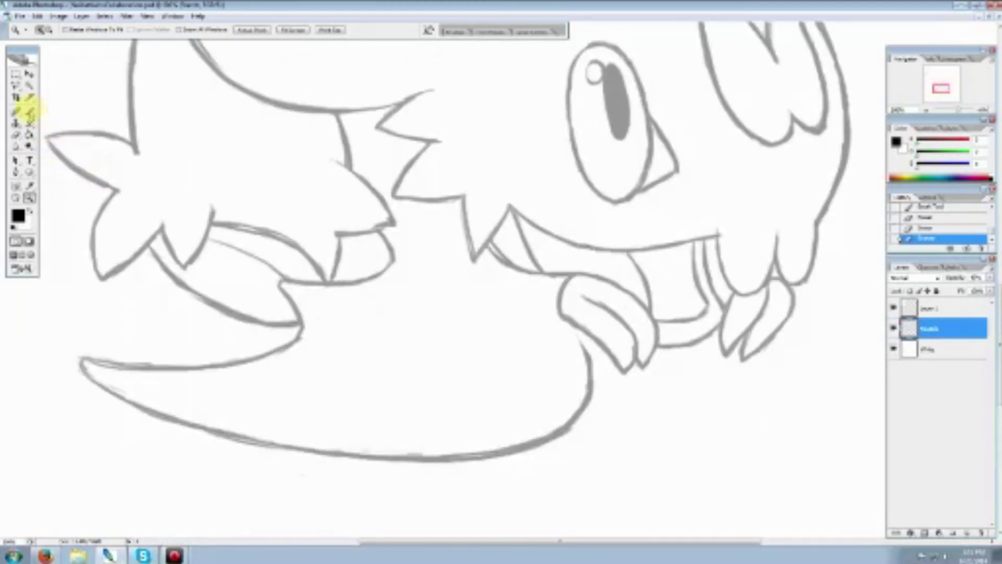
left_click(29, 111)
mouse_move(395, 213)
left_mouse_down()
mouse_move(416, 208)
mouse_move(394, 215)
left_mouse_up()
mouse_move(393, 215)
left_mouse_down()
mouse_move(425, 202)
mouse_move(393, 215)
left_mouse_up()
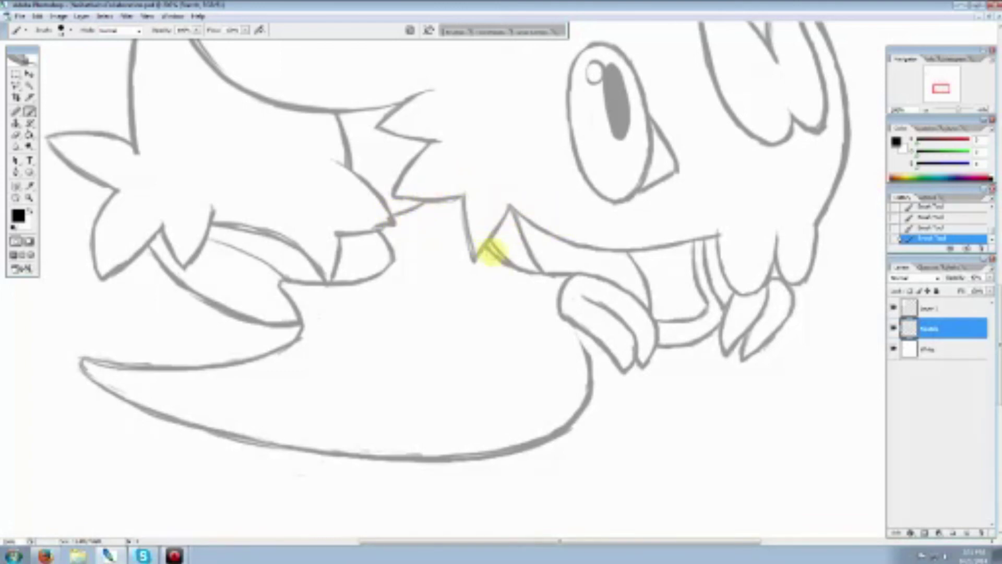
Erase the stray strokes along the underside of the neck line and beside the lowest cheek fur tip
left_click(16, 135)
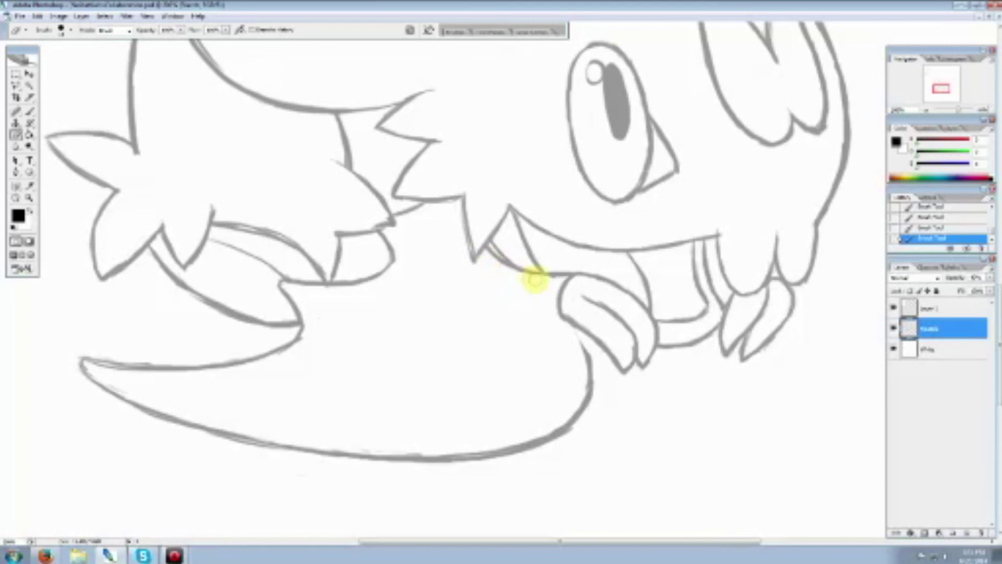
left_click_drag(516, 276, 540, 281)
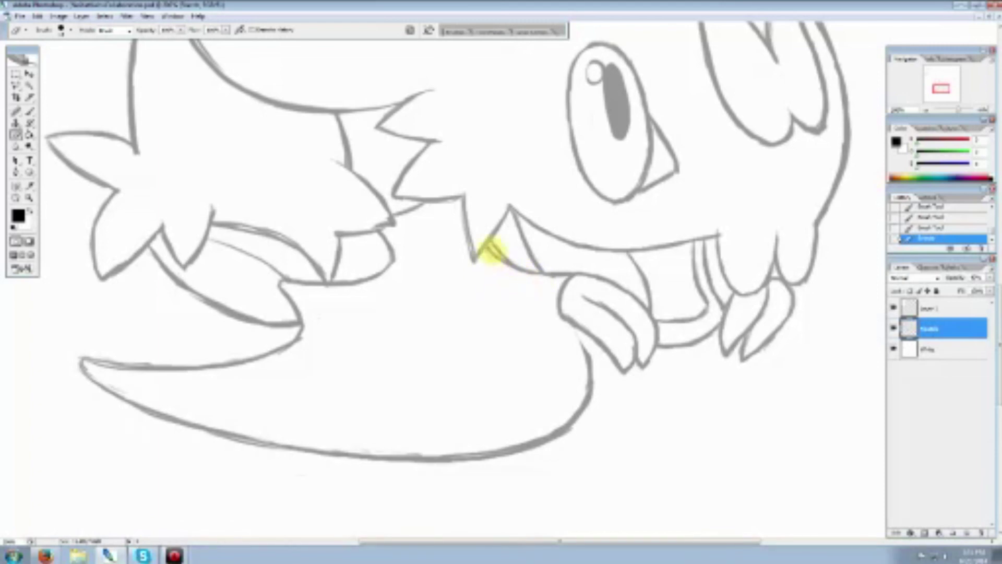
left_click(490, 248)
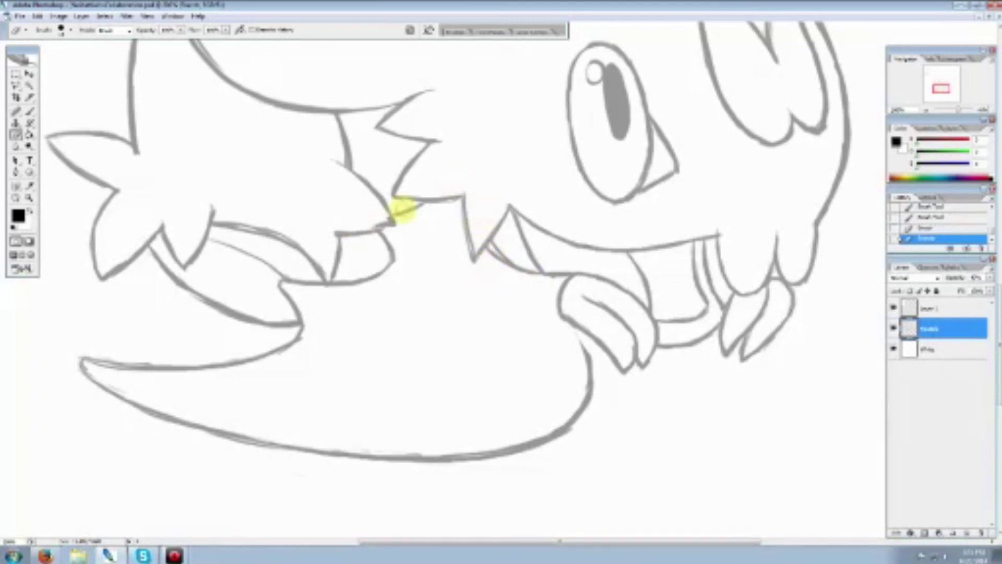
left_click(30, 198)
right_click(478, 233)
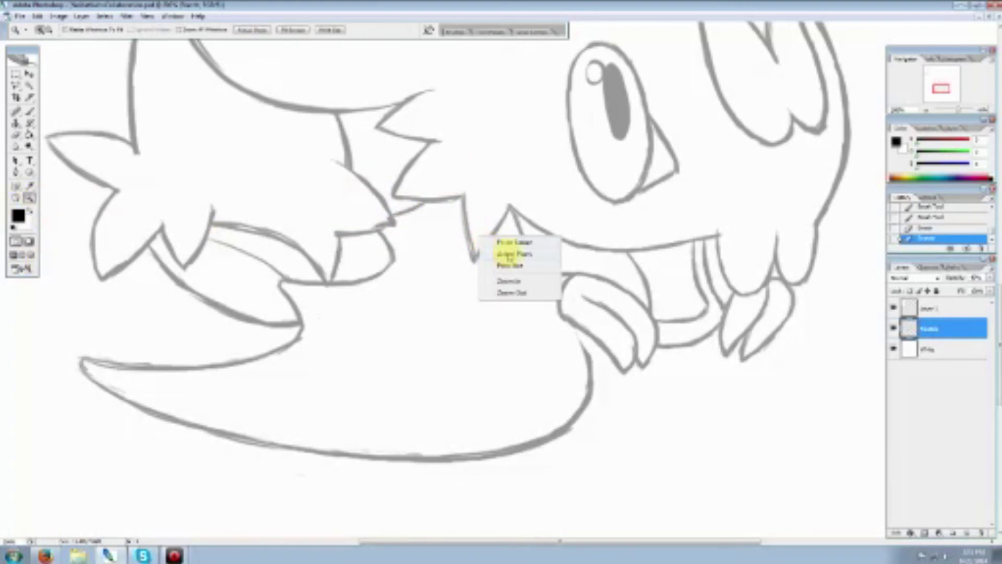
left_click(503, 253)
scroll(597, 323, "up", 1)
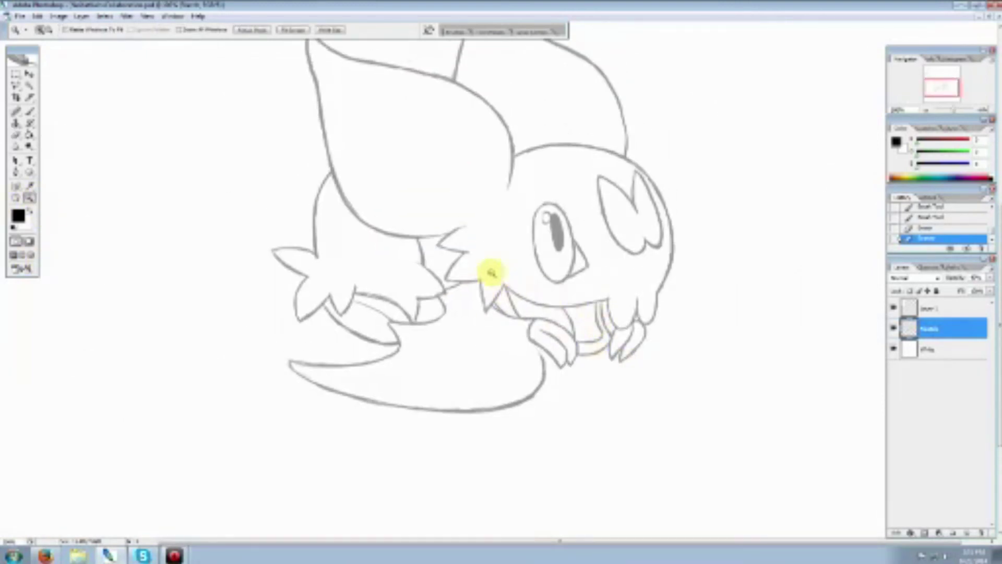
Erase the rough edges along the near ear's lower outline where it meets the back, and along the head outline
left_click(16, 135)
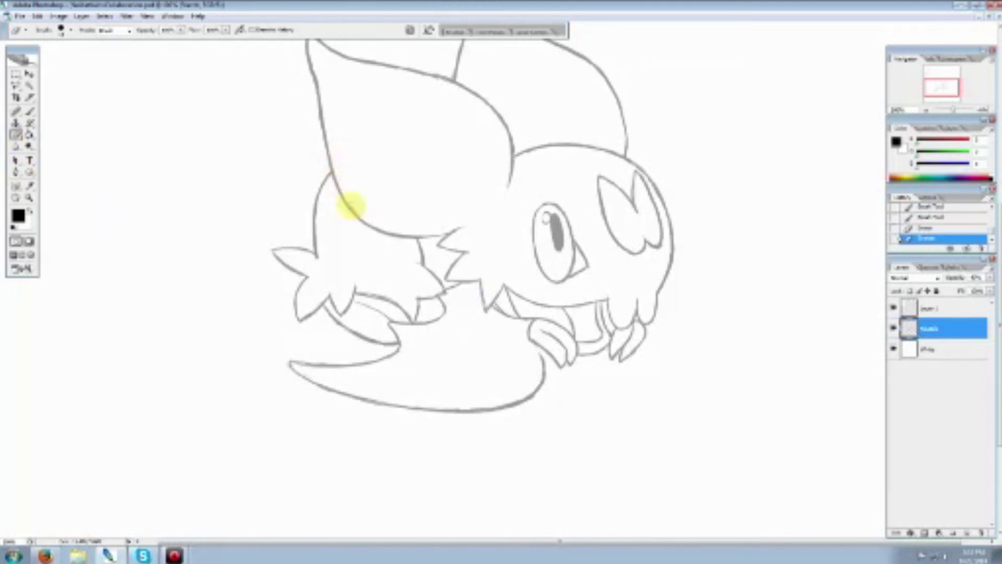
left_click_drag(358, 212, 374, 219)
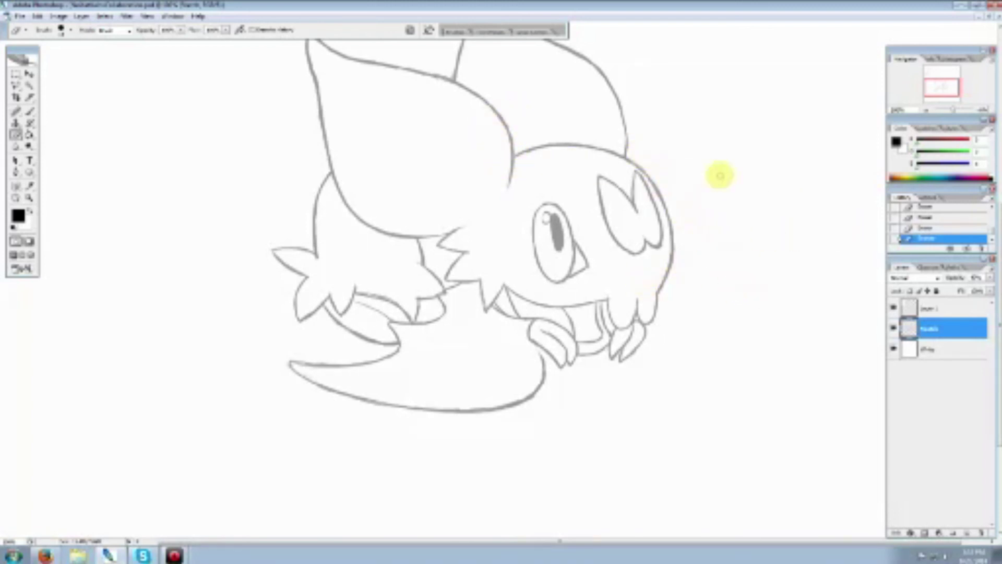
scroll(429, 230, "up", 3)
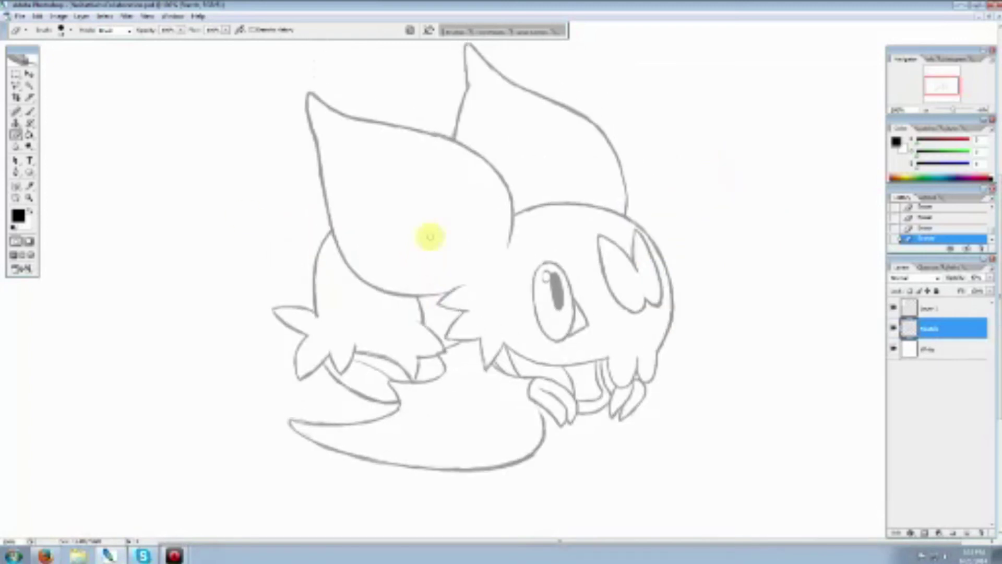
Select the whole head, including the eyes, cheek fur and mouth, with a Polygonal Lasso outline that leaves out both ears
left_click(30, 199)
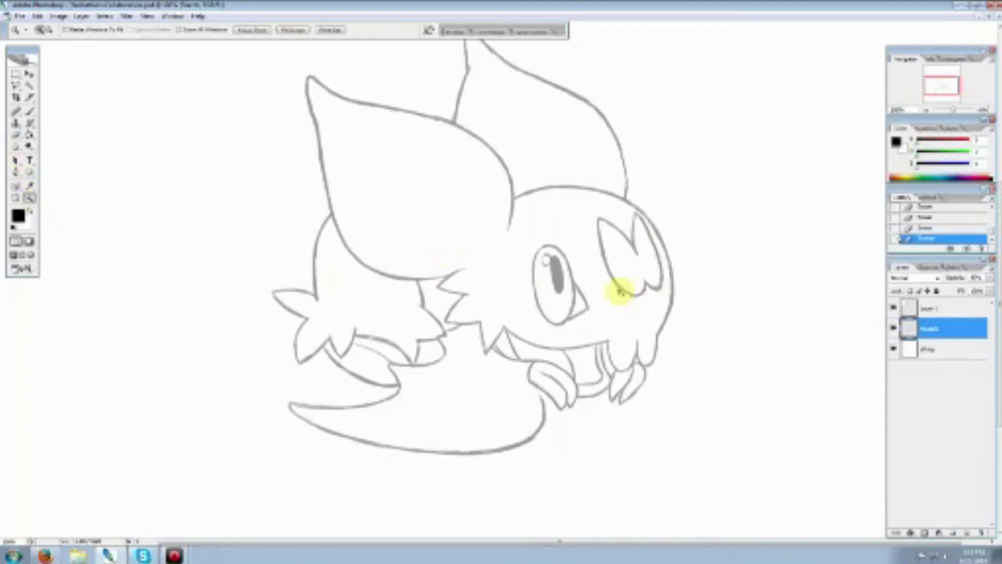
left_click(16, 86)
left_click(549, 165)
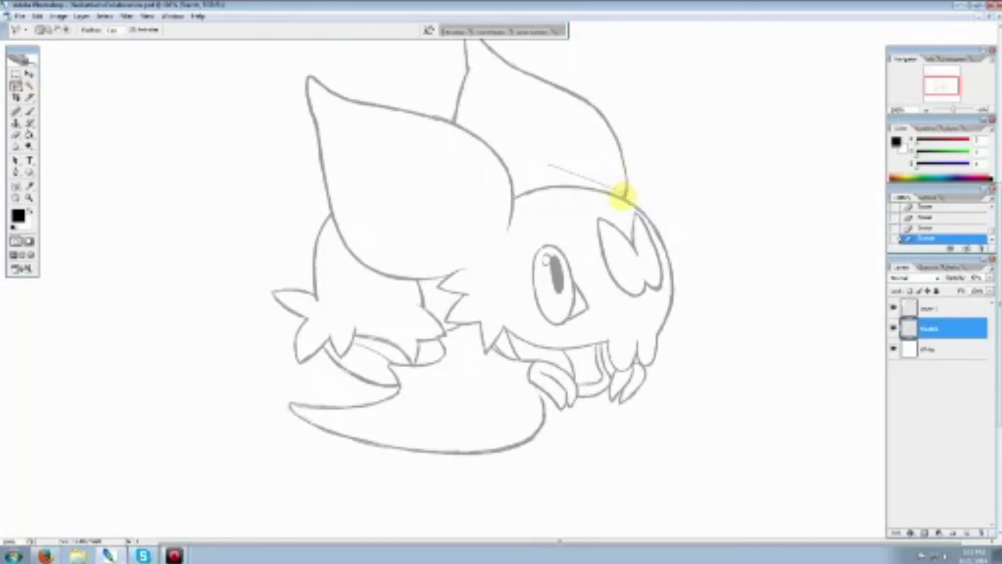
left_click(622, 196)
left_click(699, 258)
left_click(705, 288)
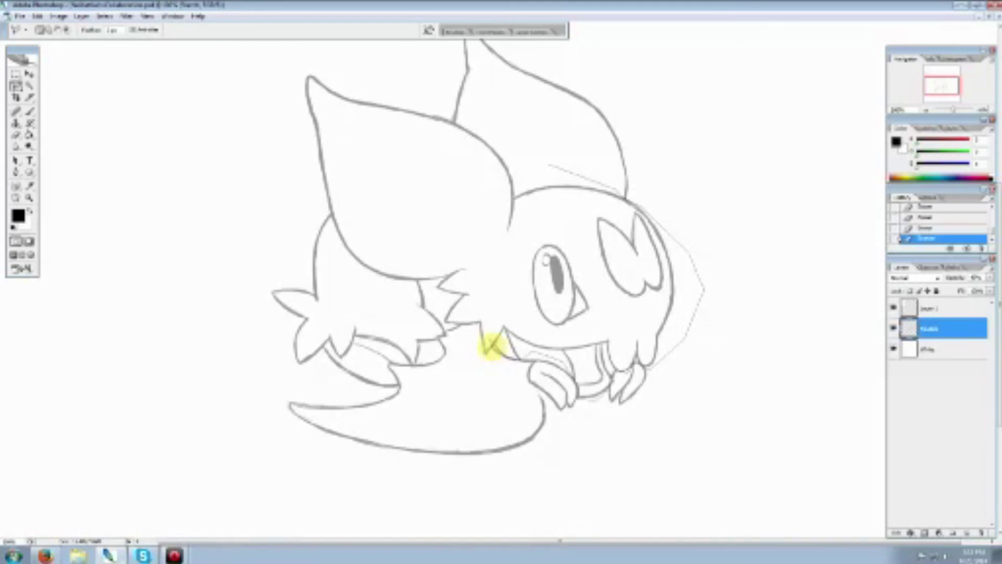
left_click(478, 365)
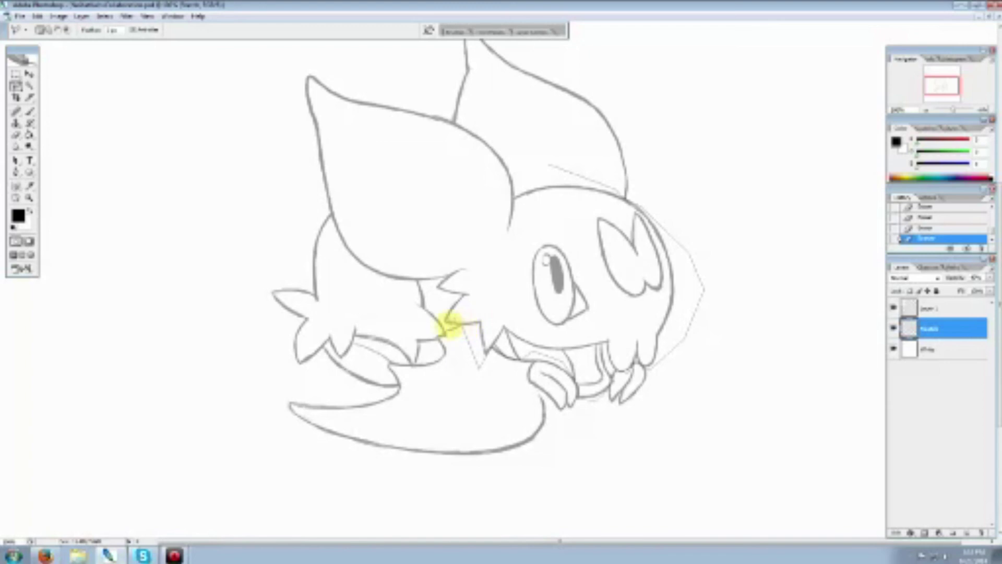
left_click(445, 326)
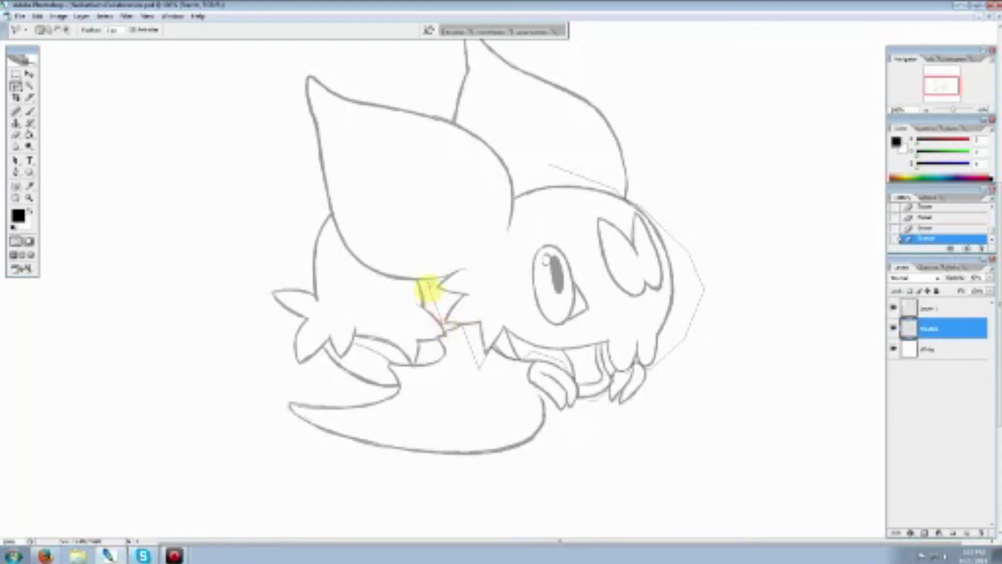
left_click(429, 288)
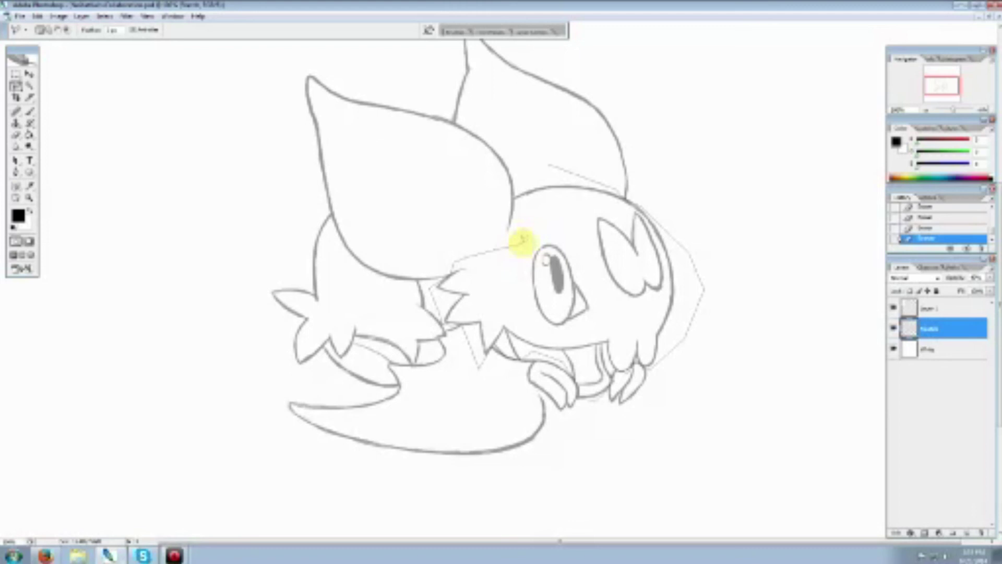
left_click(522, 241)
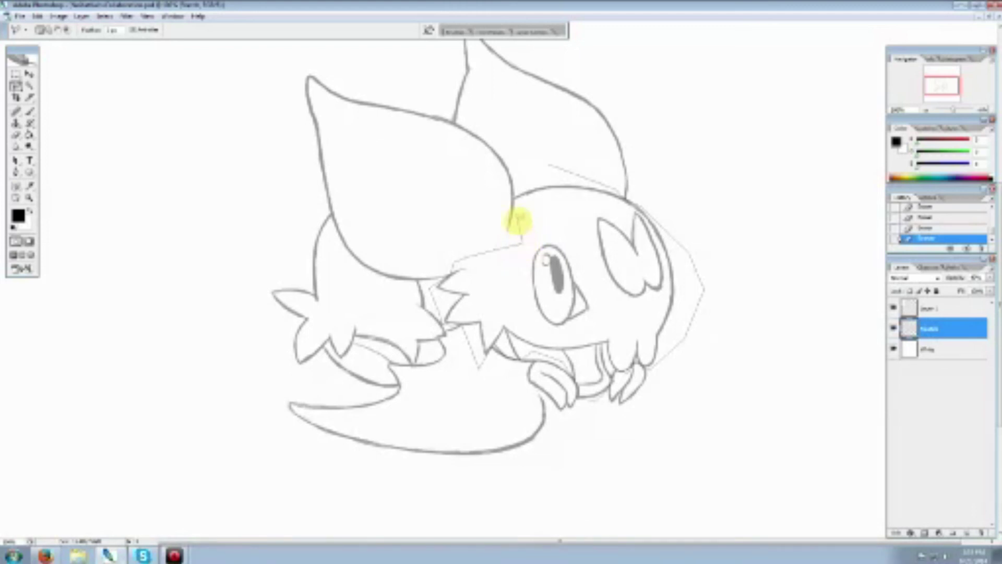
left_click(514, 195)
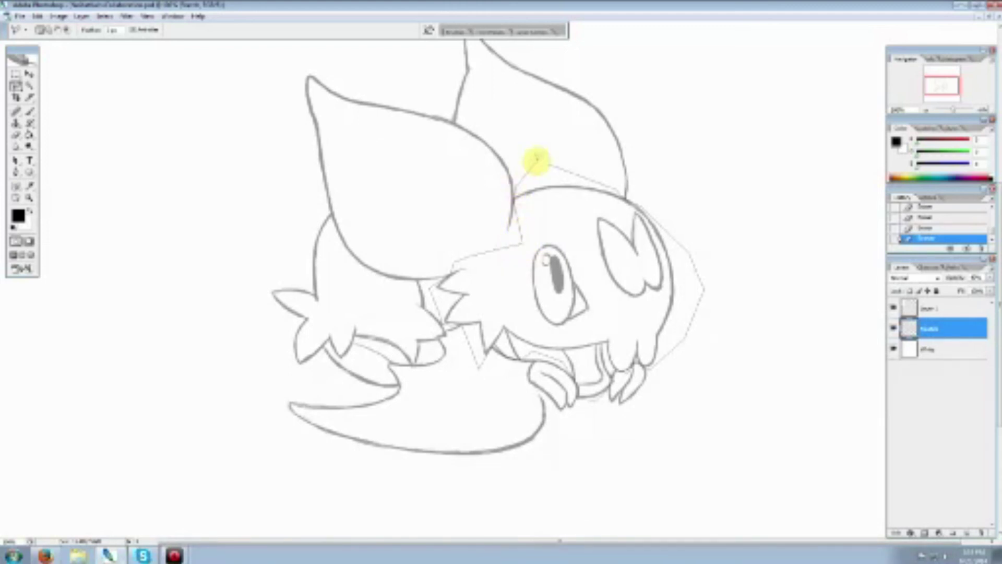
double_click(545, 165)
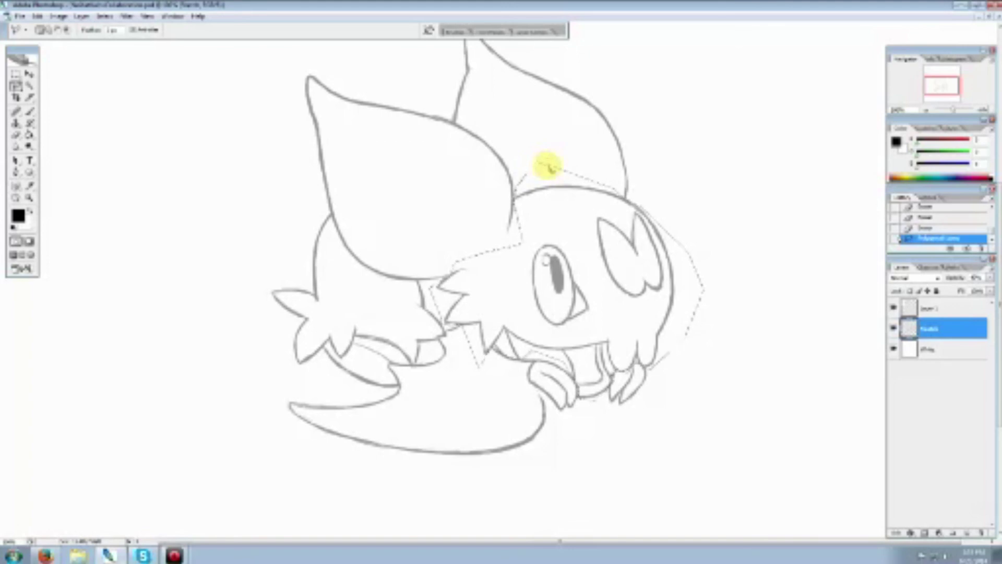
Scale the selected head down slightly from its upper far-side corner and apply the transformation
left_click(29, 197)
right_click(589, 230)
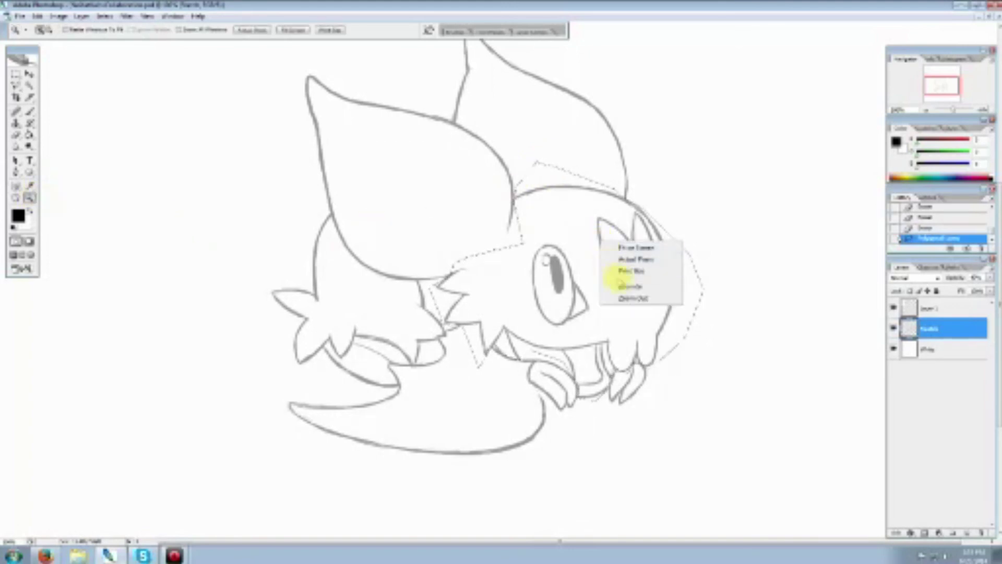
left_click(642, 306)
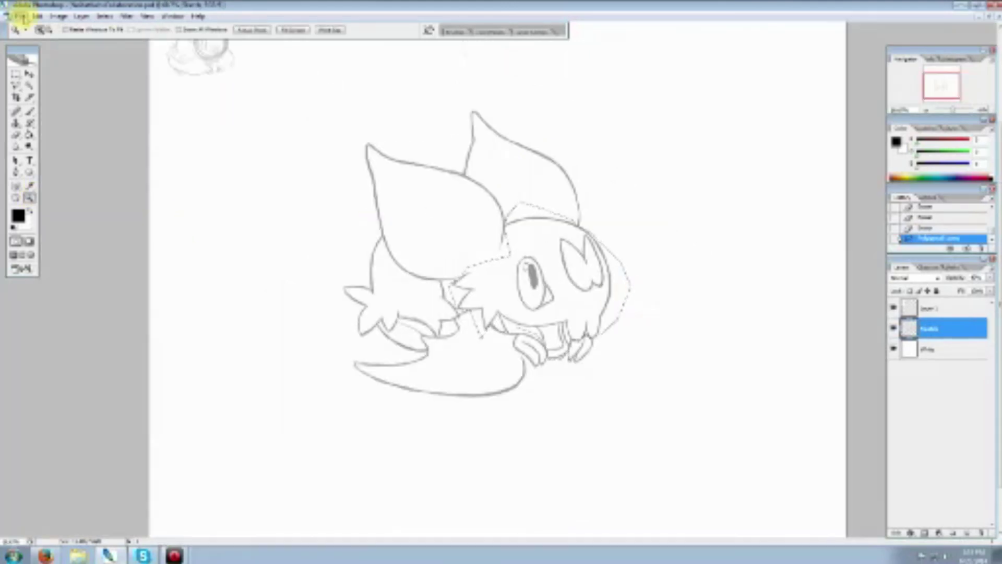
left_click(19, 15)
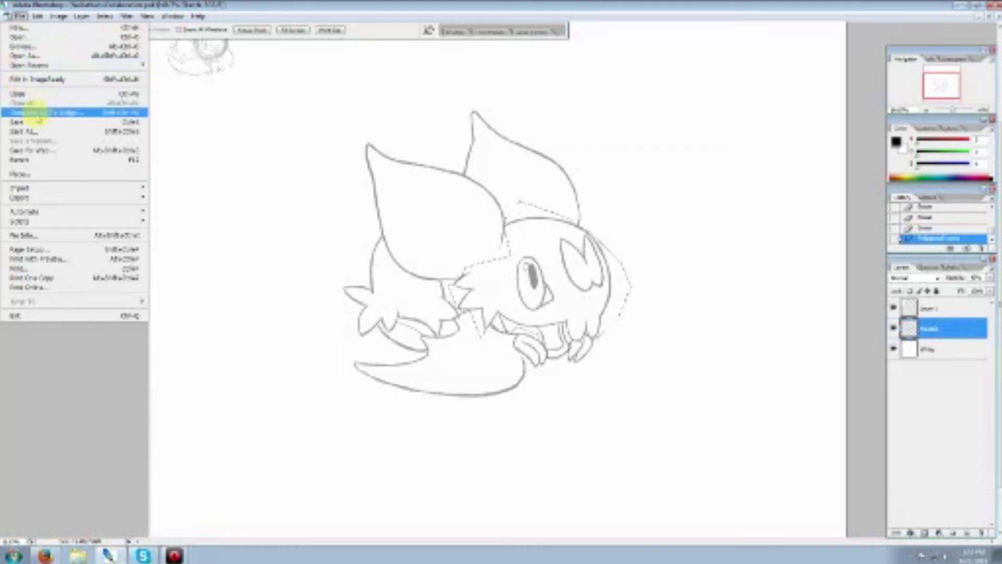
mouse_move(37, 16)
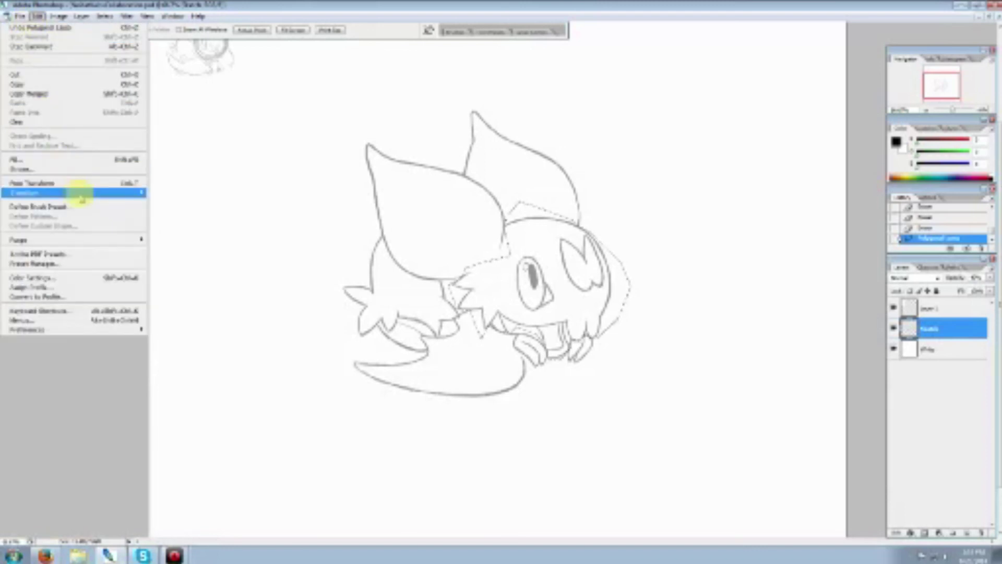
mouse_move(78, 193)
left_click(225, 208)
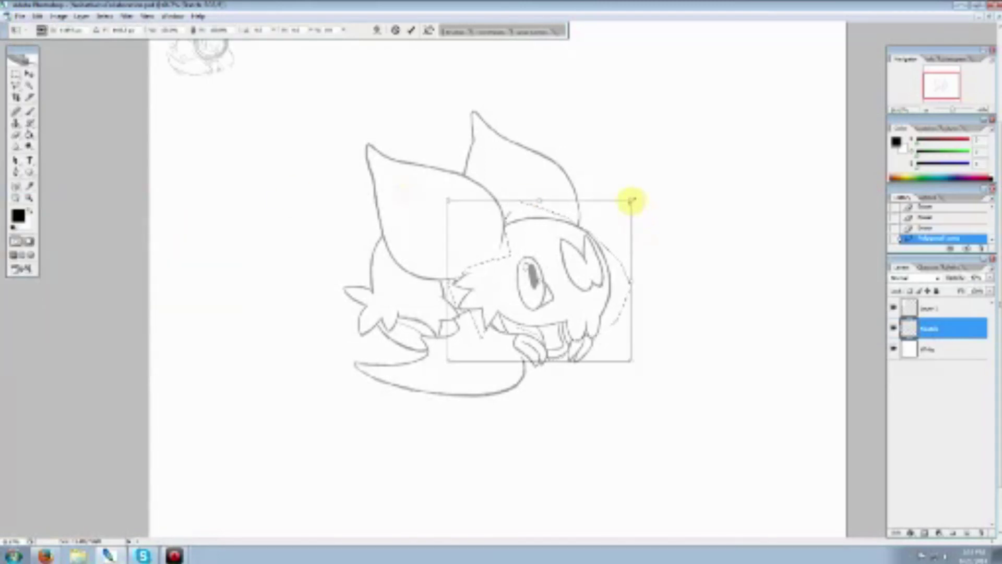
left_click_drag(631, 200, 620, 208)
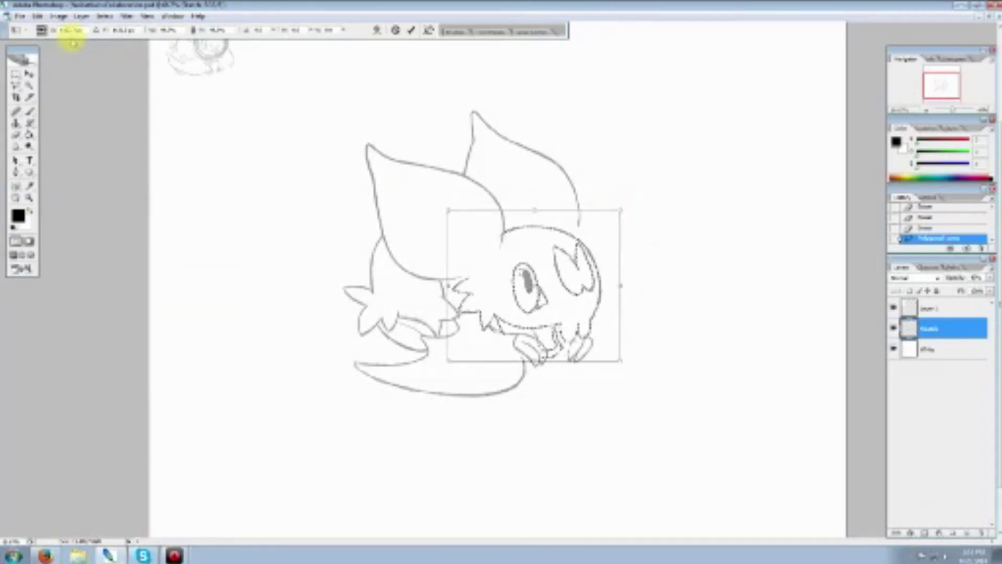
left_click(28, 73)
left_click(449, 209)
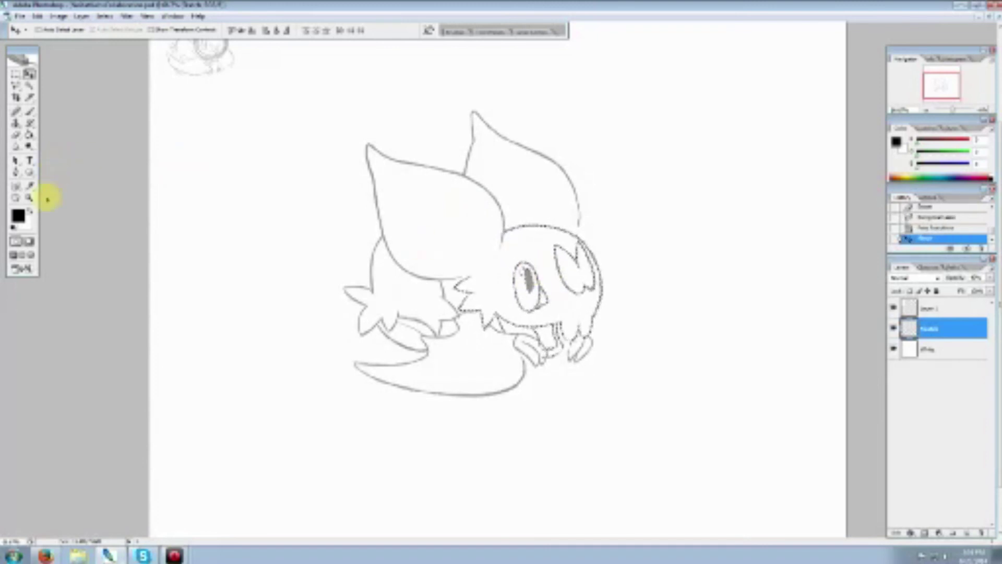
Nudge the scaled head into place against the near ear and neck with the Move tool, and deselect it
left_click(29, 197)
left_click(501, 306)
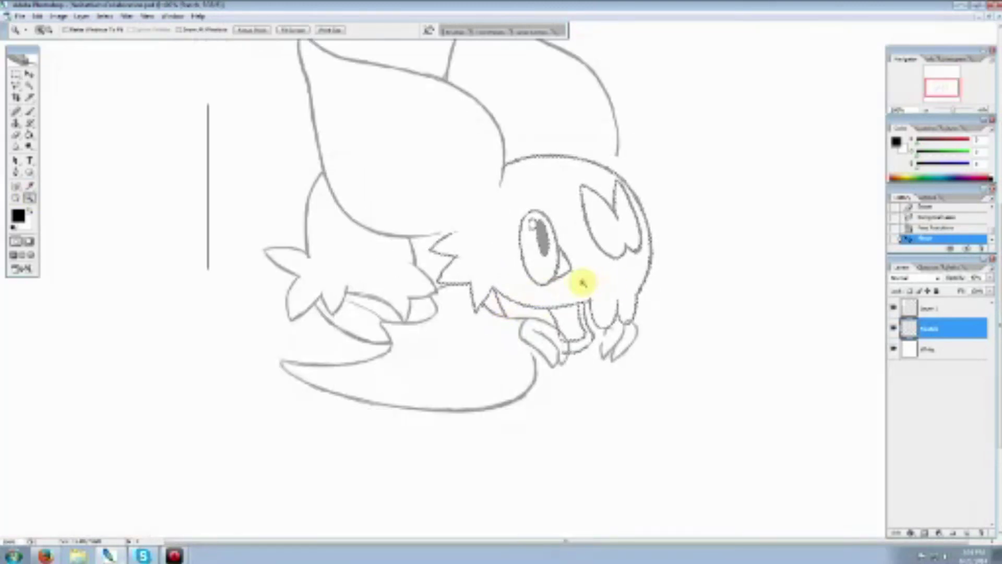
left_click(576, 282)
right_click(351, 236)
left_click(395, 291)
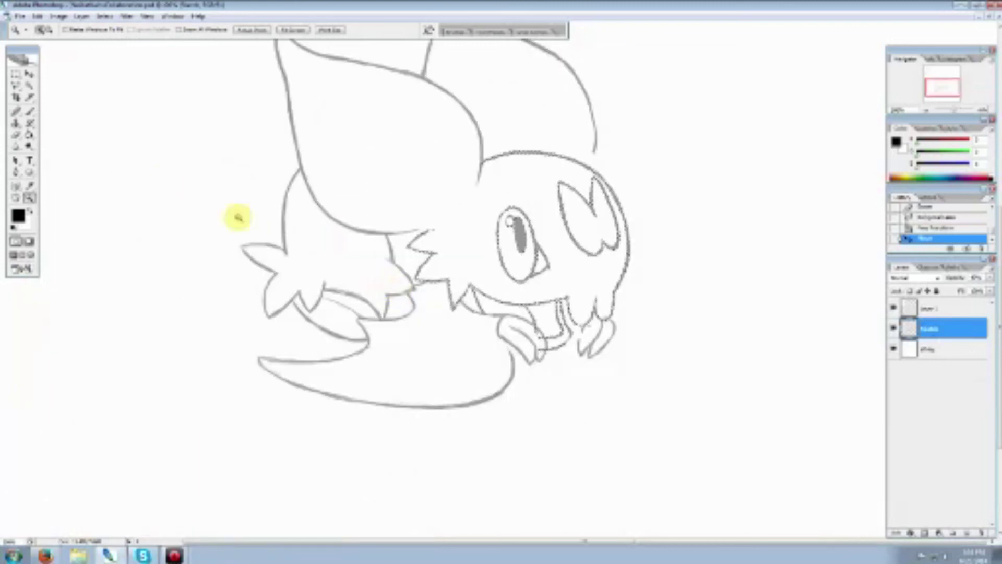
left_click(29, 74)
left_click_drag(510, 246, 514, 251)
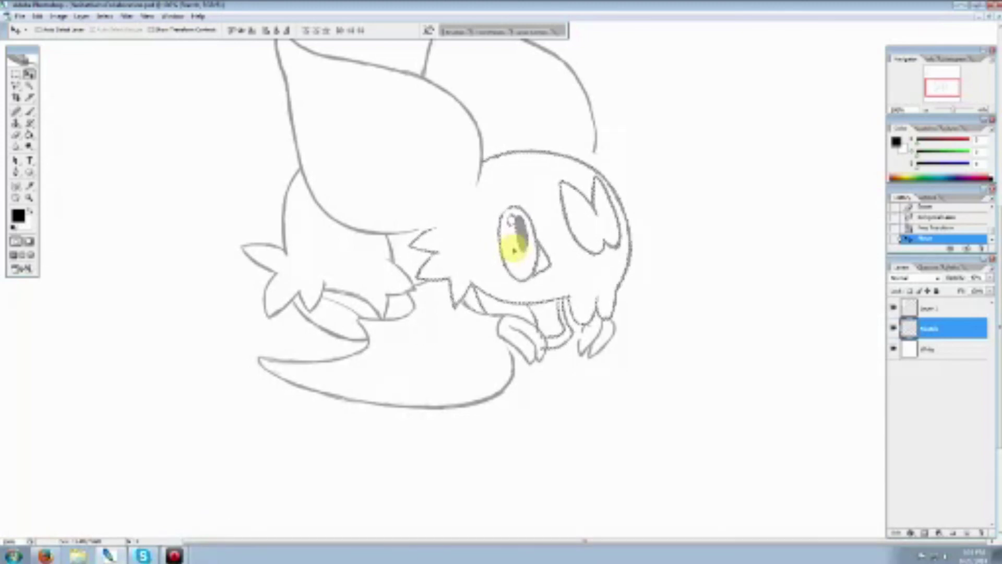
left_click(15, 72)
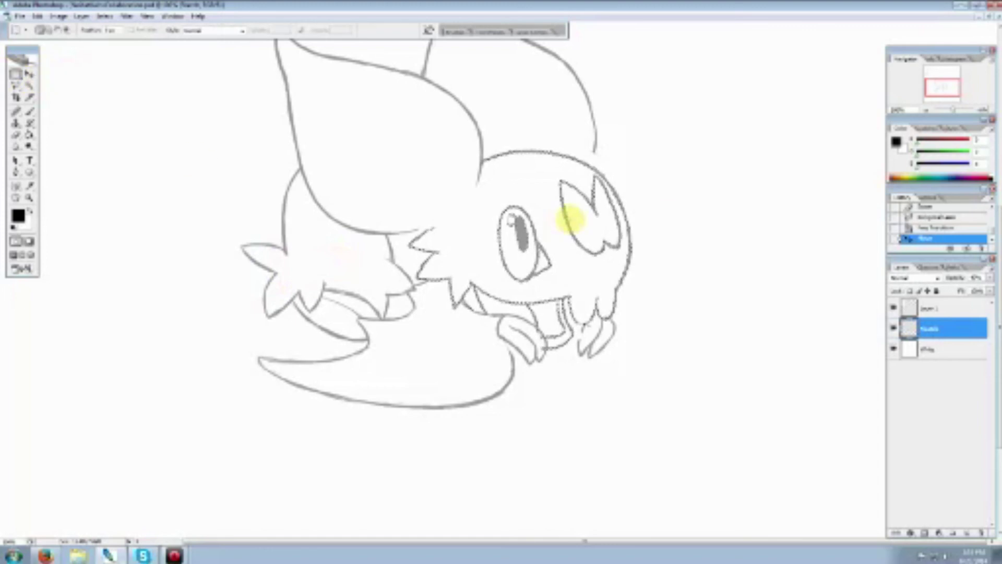
left_click(680, 215)
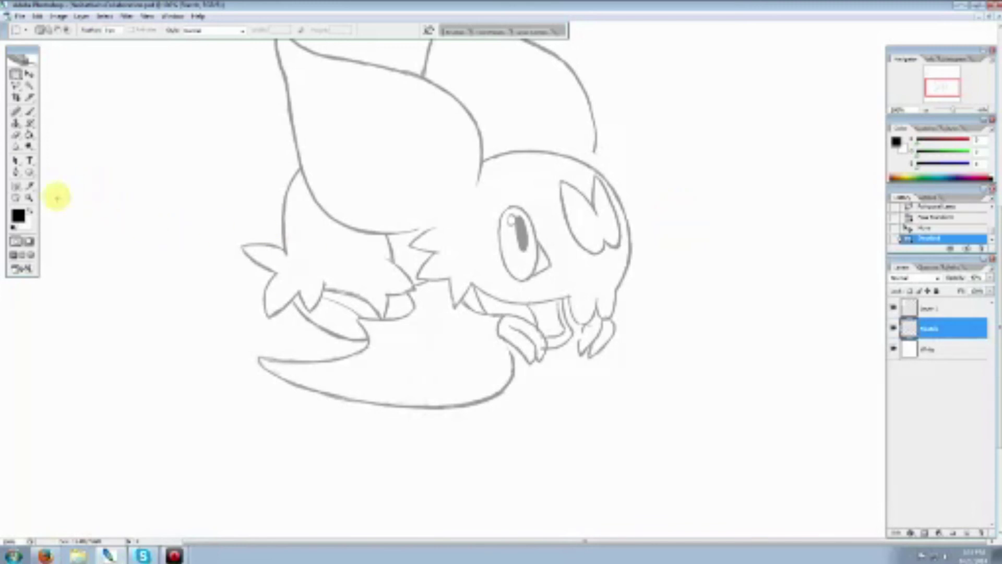
Erase the overlapping lines at both front paws and redraw the far paw's inner edge with the Brush
left_click(29, 198)
left_click(549, 320)
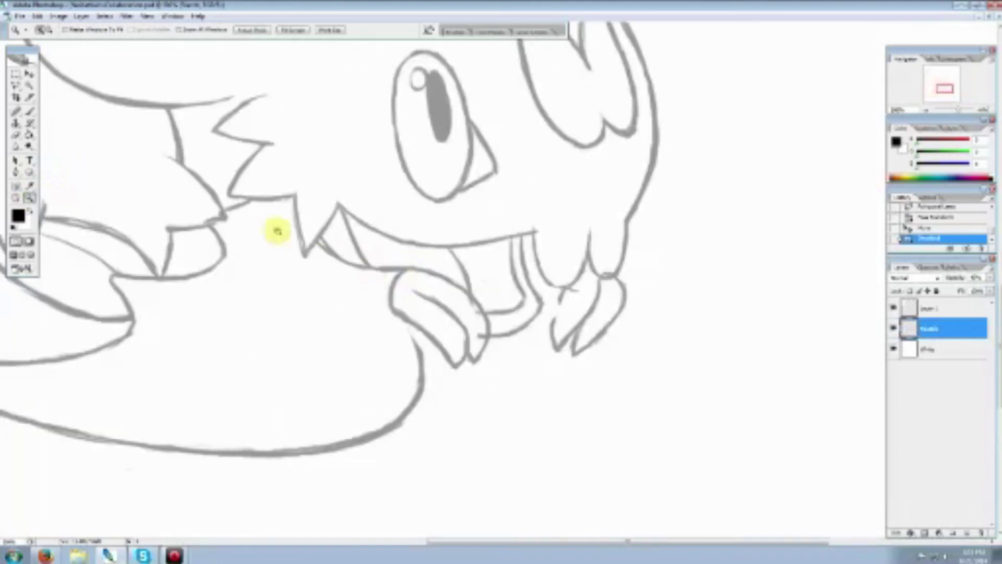
left_click(16, 135)
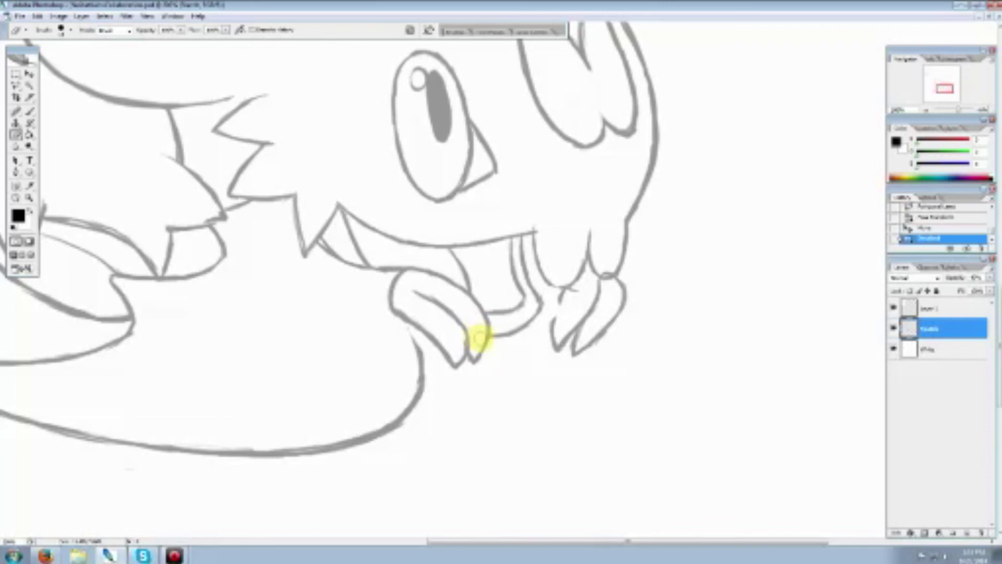
left_click(480, 338)
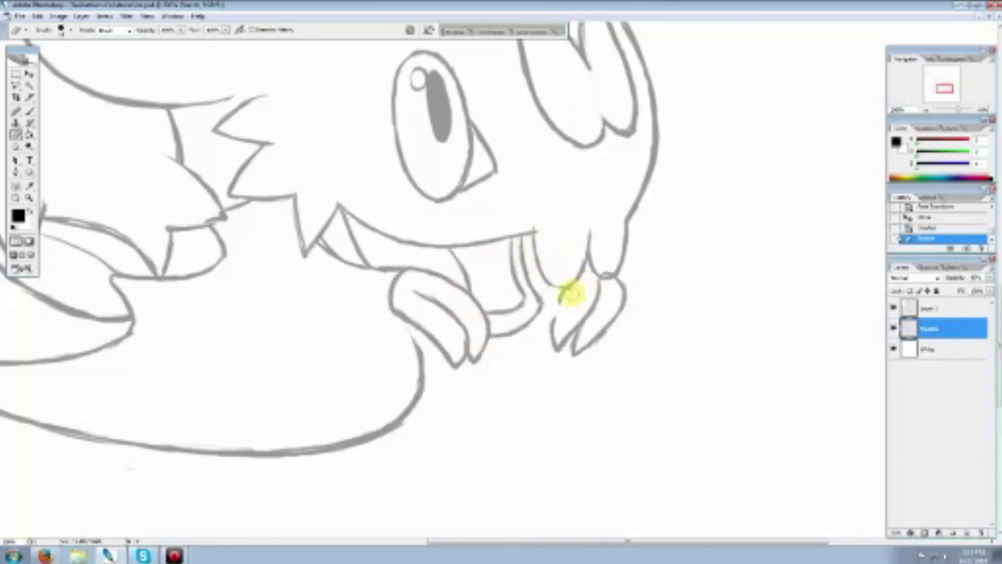
left_click(575, 294)
left_click(30, 112)
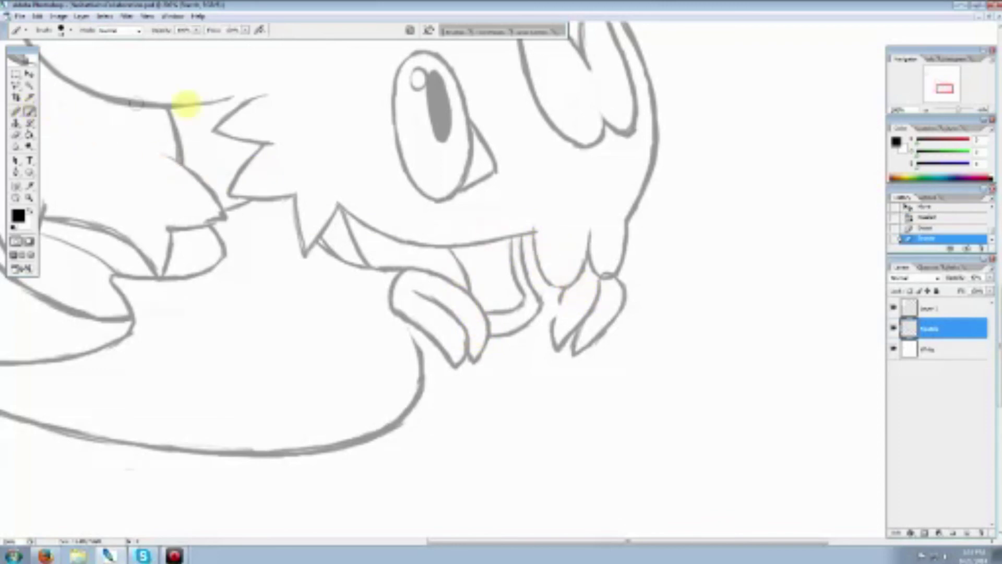
left_click_drag(564, 290, 552, 326)
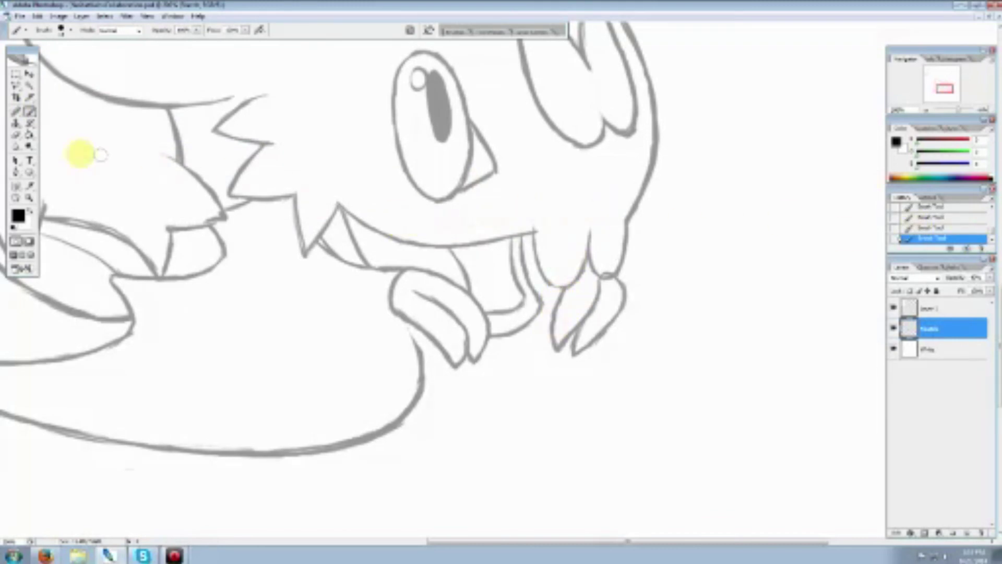
Erase the stray line ends around the mouth corner and the far cheek's fur tips above the far paw
left_click(15, 85)
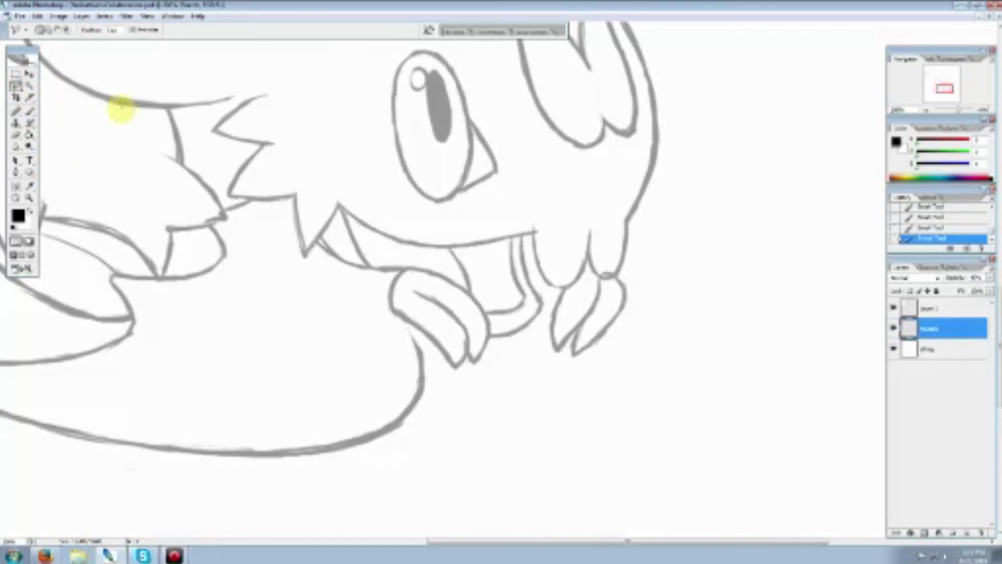
left_click(16, 134)
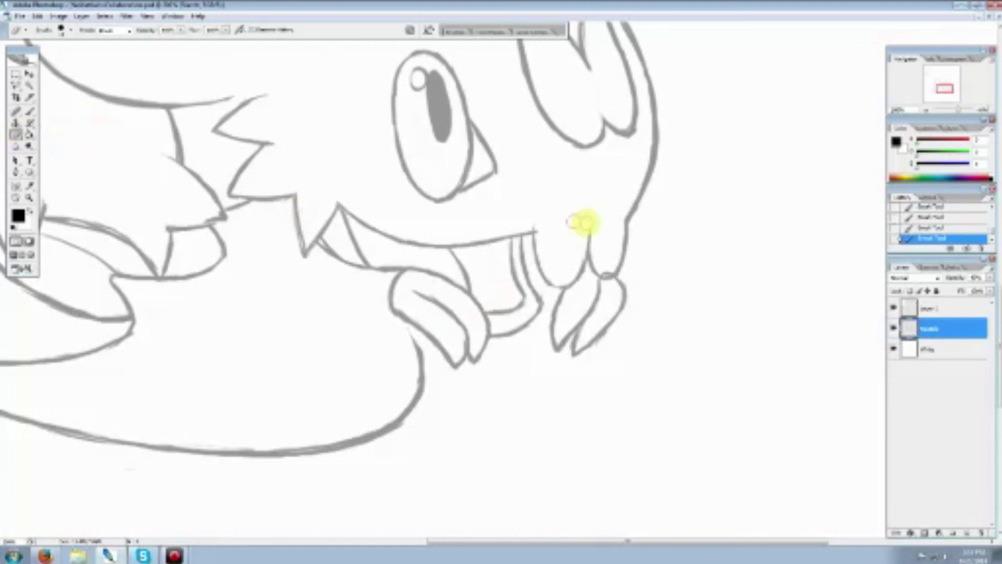
left_click_drag(541, 233, 539, 226)
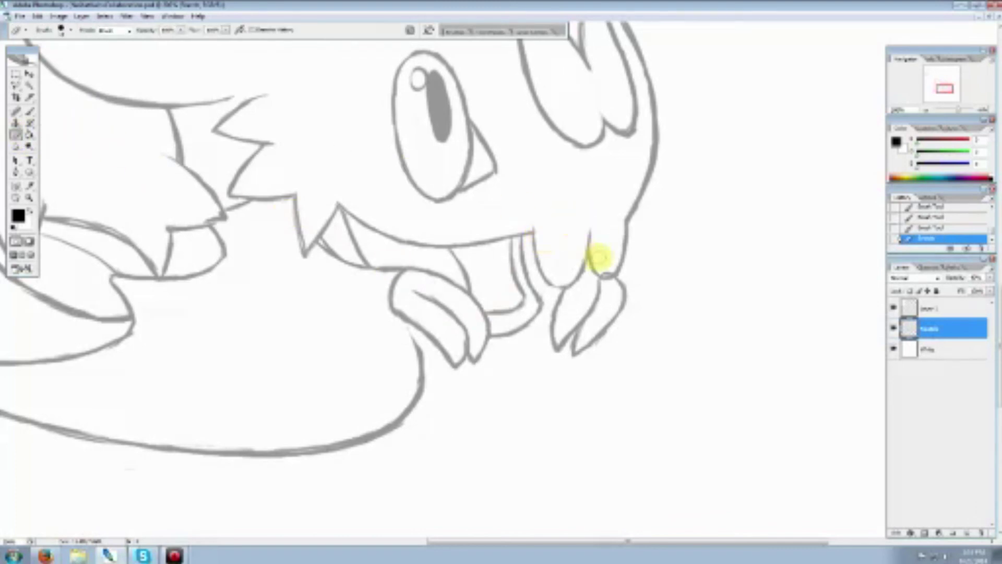
left_click_drag(604, 261, 609, 268)
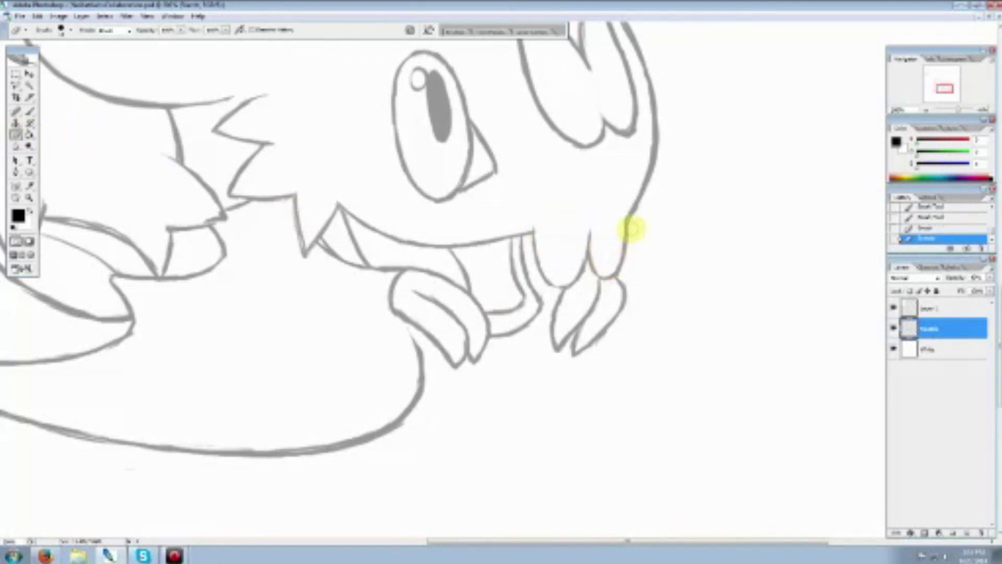
left_click_drag(631, 228, 632, 241)
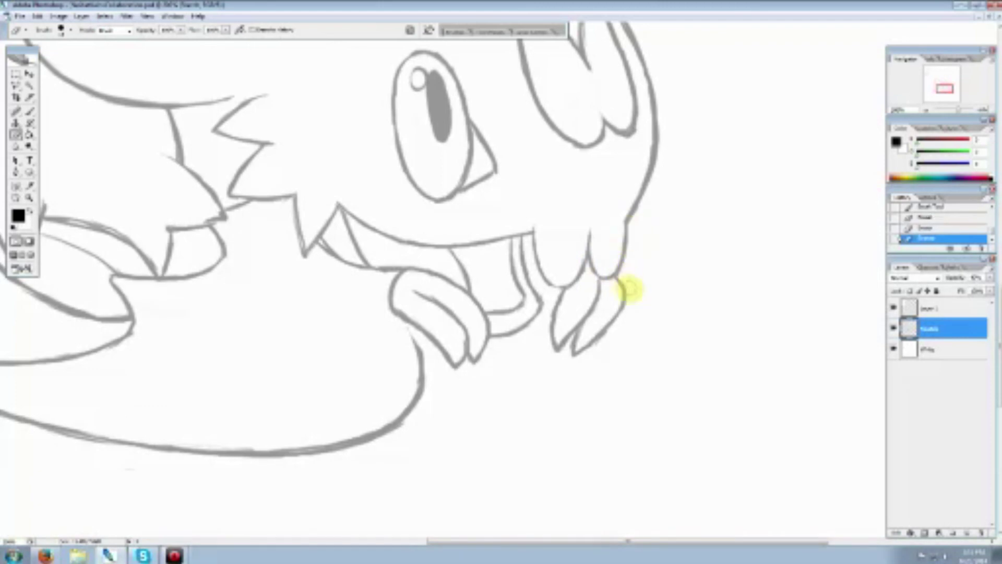
Brush in the short missing lines around the far paw and a curved outer line from the far side of the face down to that paw
left_click(29, 111)
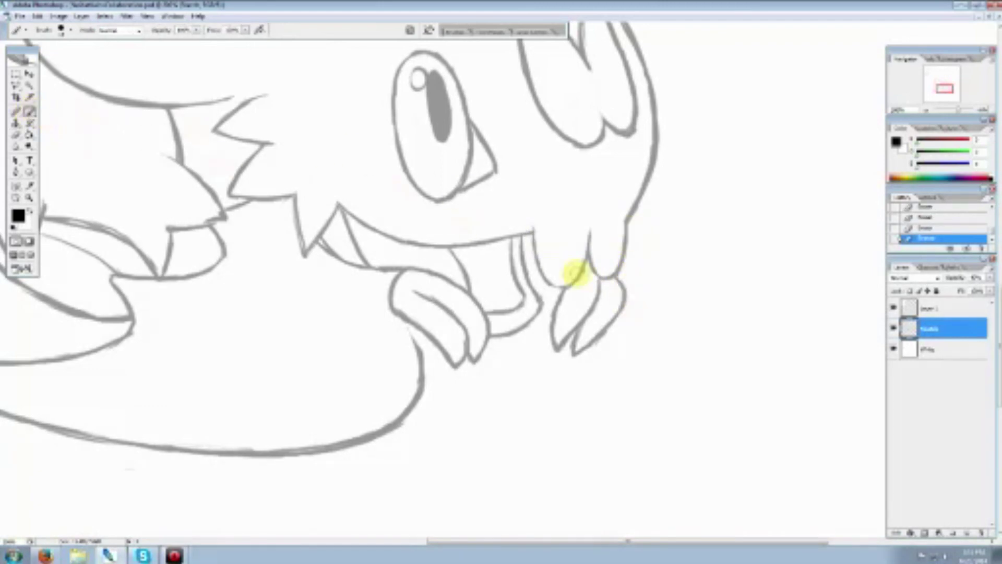
left_click_drag(583, 264, 595, 272)
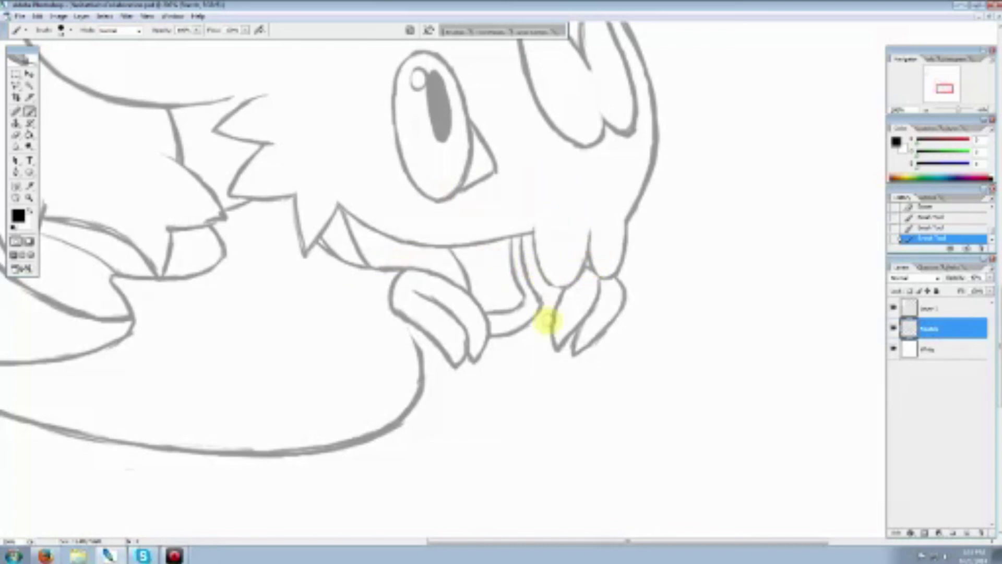
left_click_drag(553, 309, 539, 313)
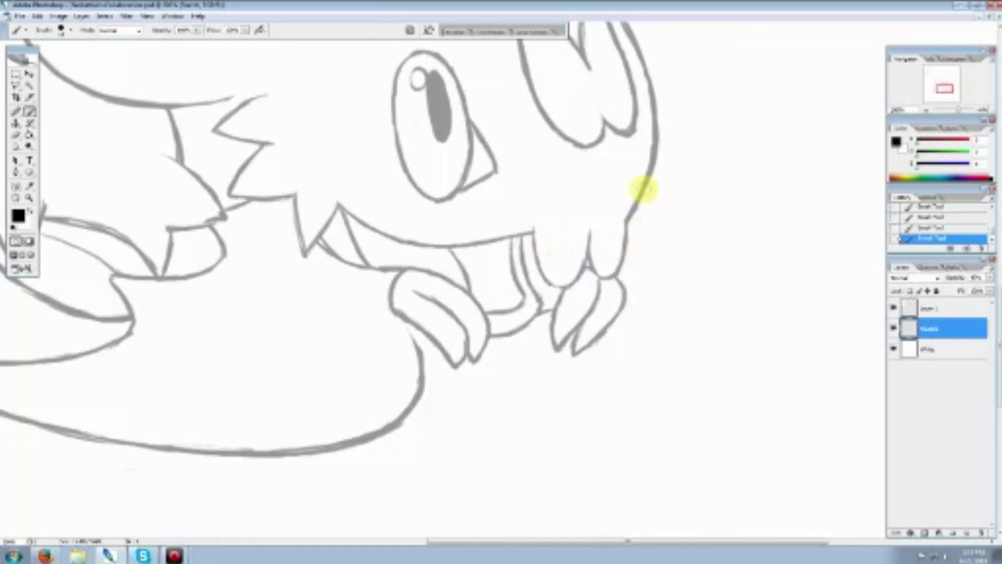
mouse_move(642, 196)
left_mouse_down()
mouse_move(647, 274)
mouse_move(649, 261)
mouse_move(623, 302)
left_mouse_up()
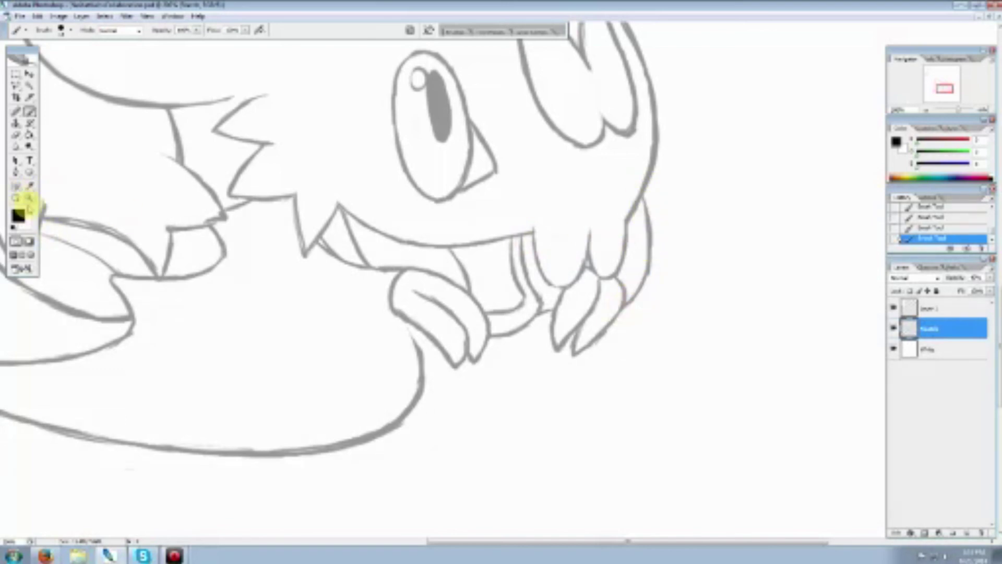
Extend the far ear's outer edge down to the top of the head with the Brush
left_click(29, 198)
right_click(500, 272)
left_click(523, 292)
scroll(583, 345, "up", 4)
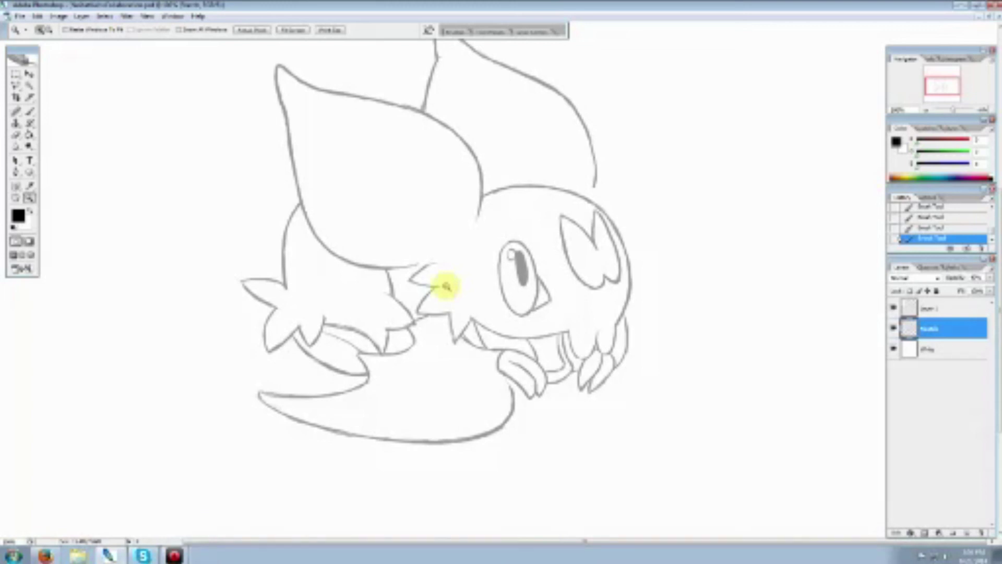
scroll(596, 185, "up", 2)
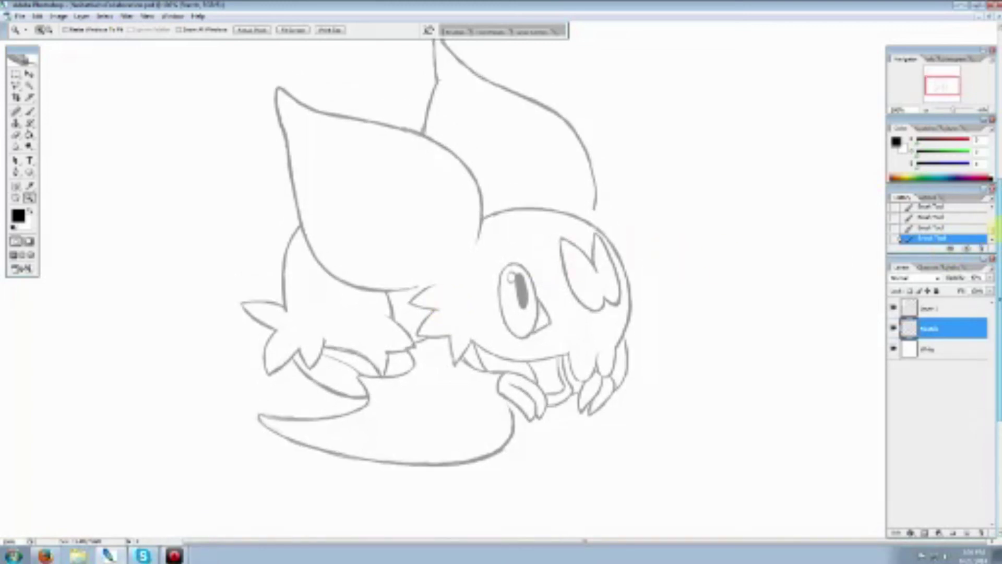
left_click(29, 112)
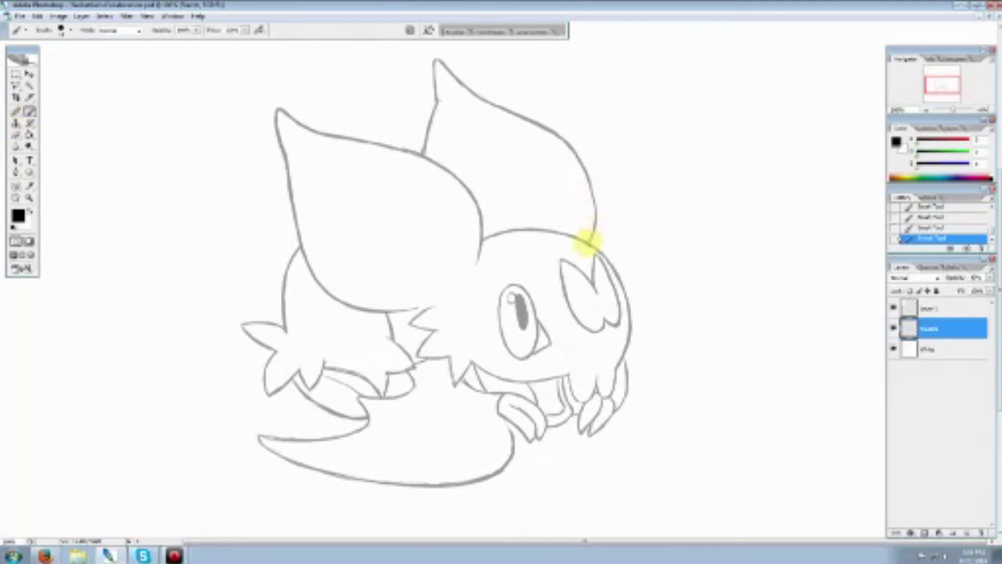
mouse_move(589, 233)
left_mouse_down()
mouse_move(594, 183)
mouse_move(582, 178)
mouse_move(595, 201)
left_mouse_up()
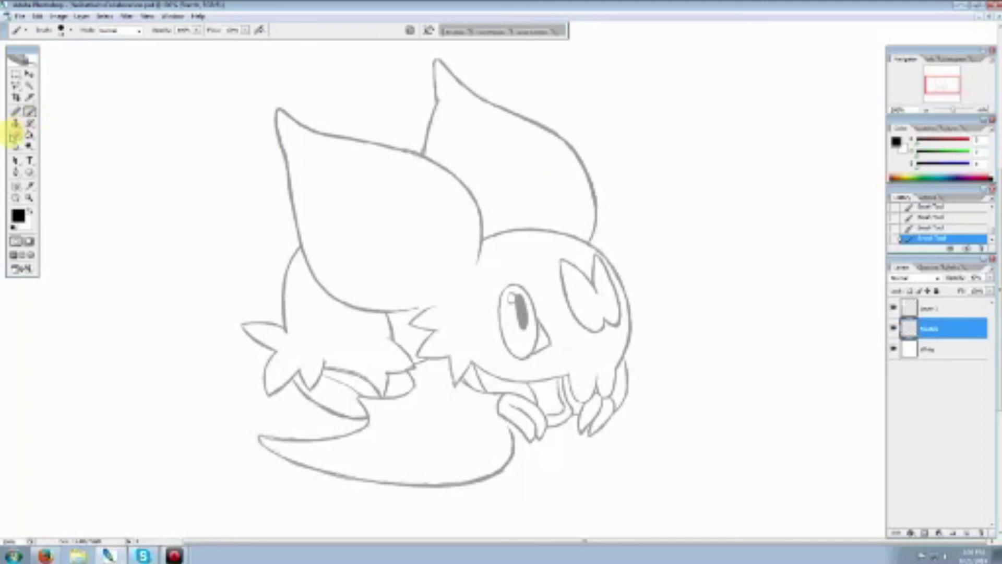
Erase the uneven edge along the far ear's outer curve and redraw the curve with the Brush
left_click(15, 134)
mouse_move(561, 144)
left_mouse_down()
mouse_move(582, 176)
mouse_move(580, 157)
mouse_move(563, 143)
mouse_move(592, 199)
mouse_move(578, 159)
mouse_move(563, 164)
mouse_move(582, 167)
mouse_move(564, 136)
mouse_move(577, 148)
mouse_move(567, 152)
mouse_move(548, 121)
left_mouse_up()
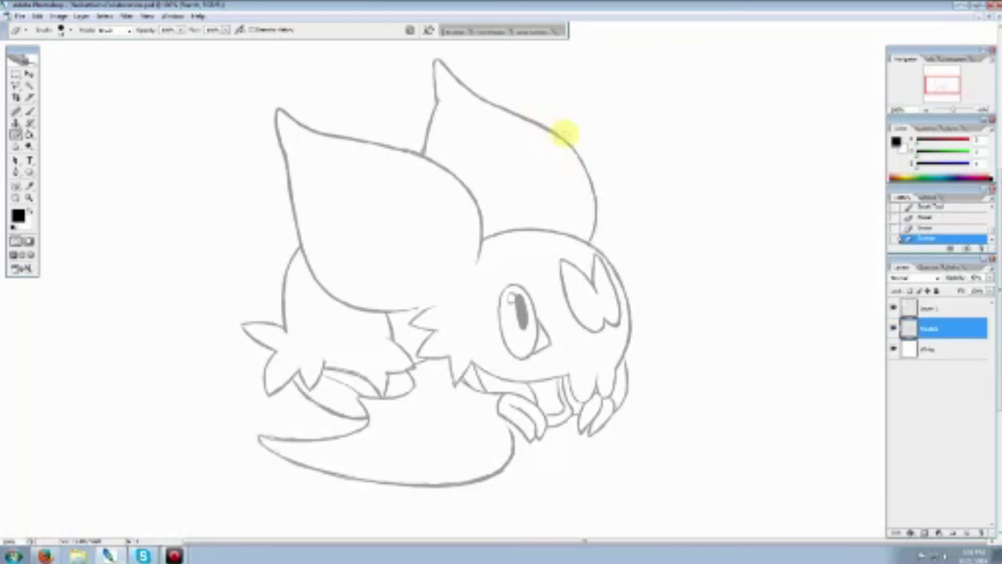
left_click_drag(583, 156, 593, 208)
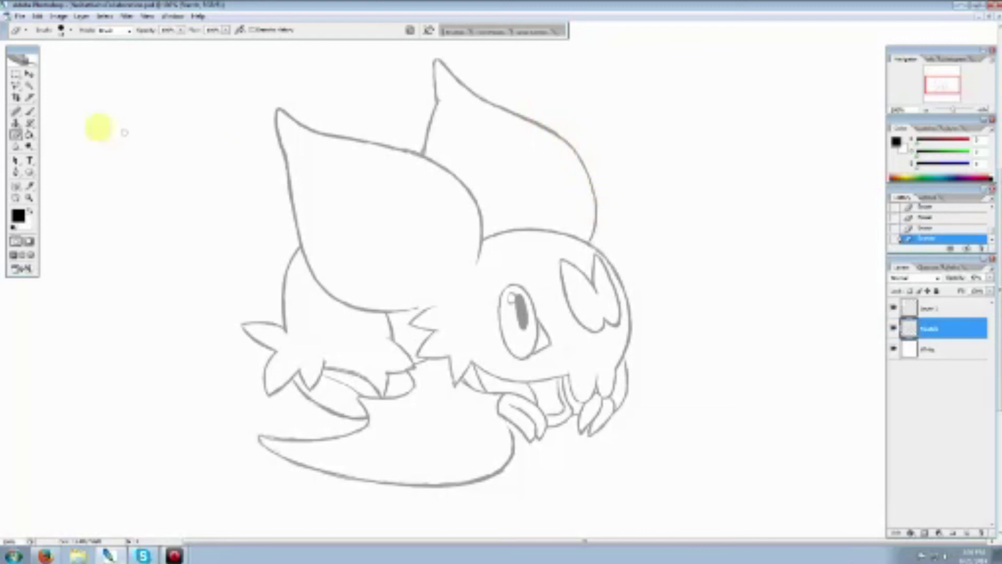
left_click(29, 111)
mouse_move(581, 148)
left_mouse_down()
mouse_move(557, 136)
mouse_move(595, 193)
left_mouse_up()
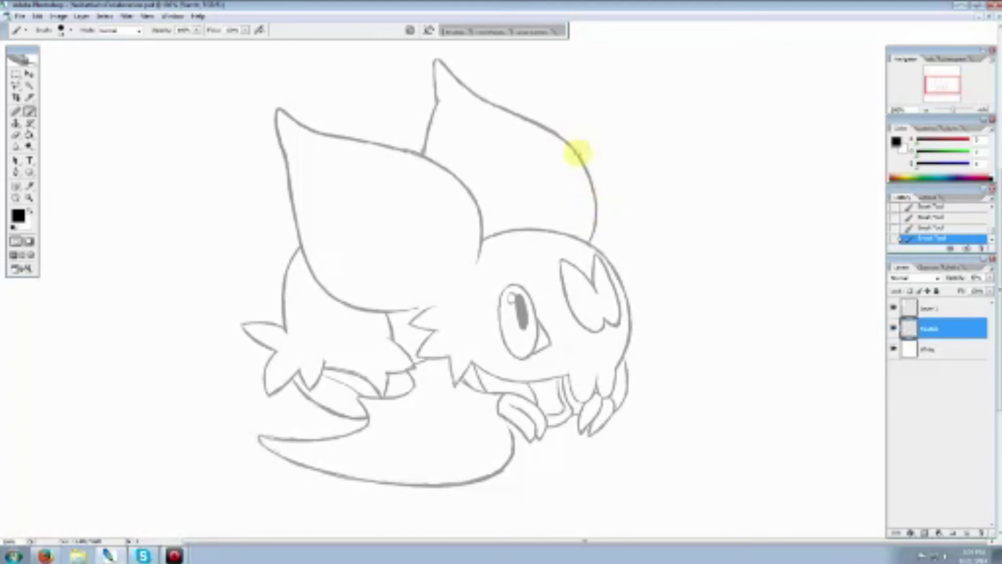
left_click_drag(568, 141, 596, 212)
Trim the far ear's redrawn outer line with the Eraser down to where it meets the head
left_click(16, 135)
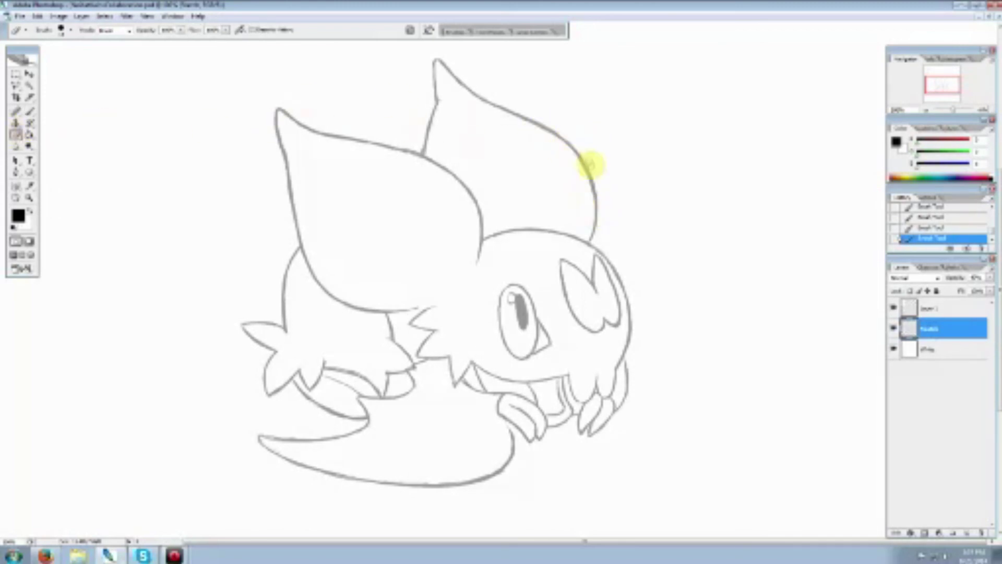
mouse_move(574, 159)
left_mouse_down()
mouse_move(589, 182)
mouse_move(574, 153)
mouse_move(599, 233)
left_mouse_up()
left_click(600, 233)
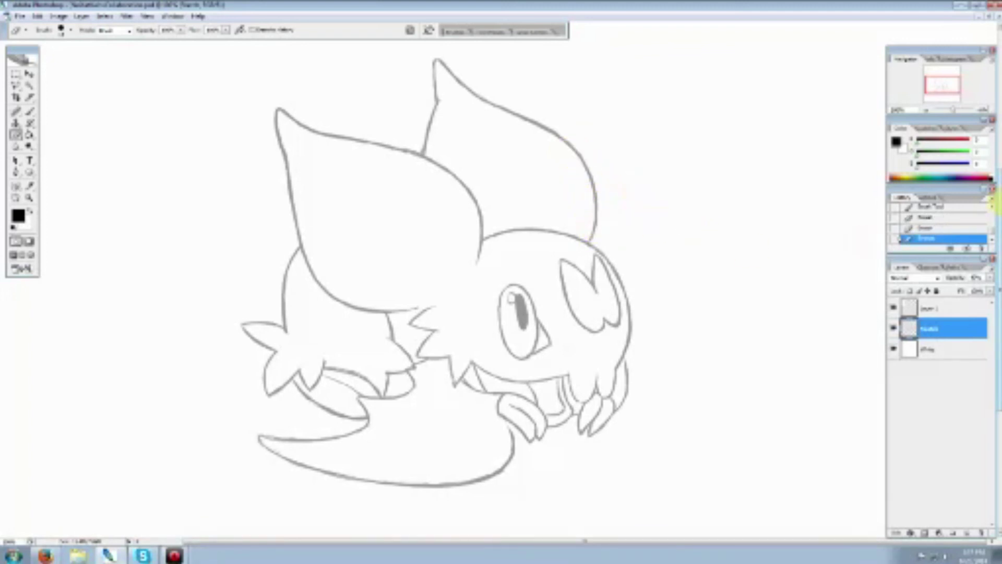
left_click_drag(997, 218, 994, 230)
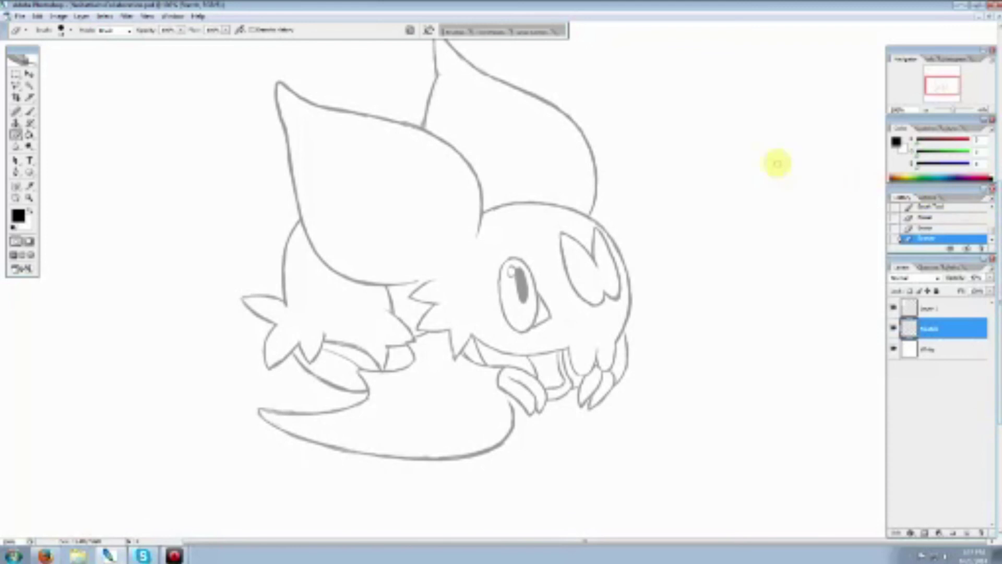
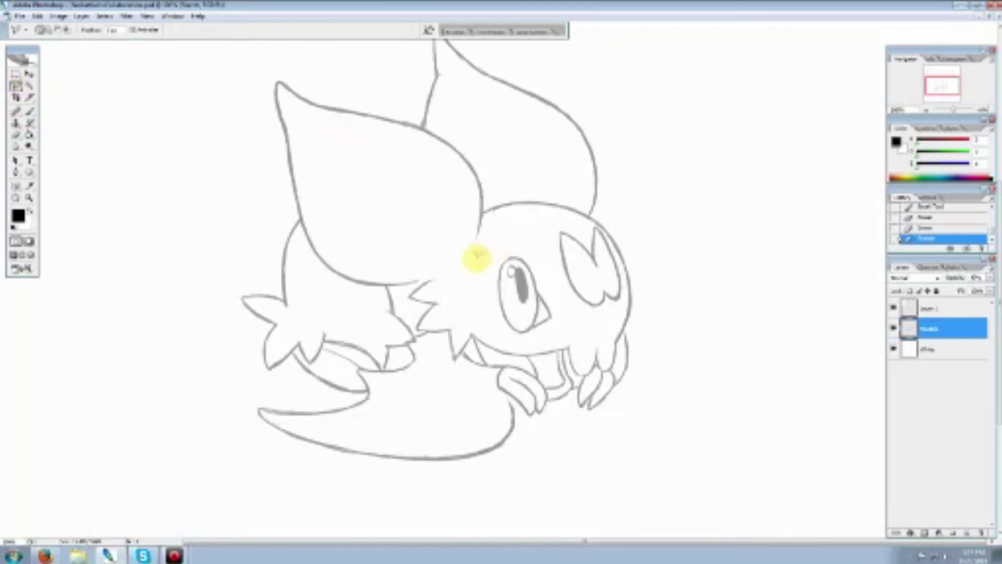
Select the near eye with the Polygonal Lasso and move it slightly toward the cheek fur
mouse_move(480, 253)
left_mouse_down()
mouse_move(518, 232)
mouse_move(560, 304)
mouse_move(555, 334)
mouse_move(503, 343)
mouse_move(464, 291)
mouse_move(484, 249)
left_mouse_up()
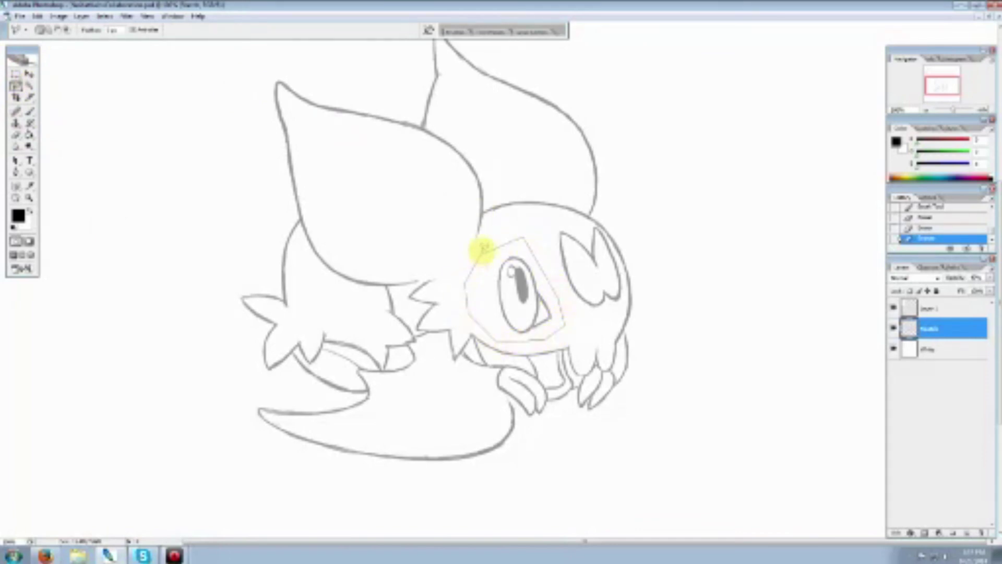
left_click(483, 253)
left_click(29, 74)
left_click_drag(536, 291, 526, 295)
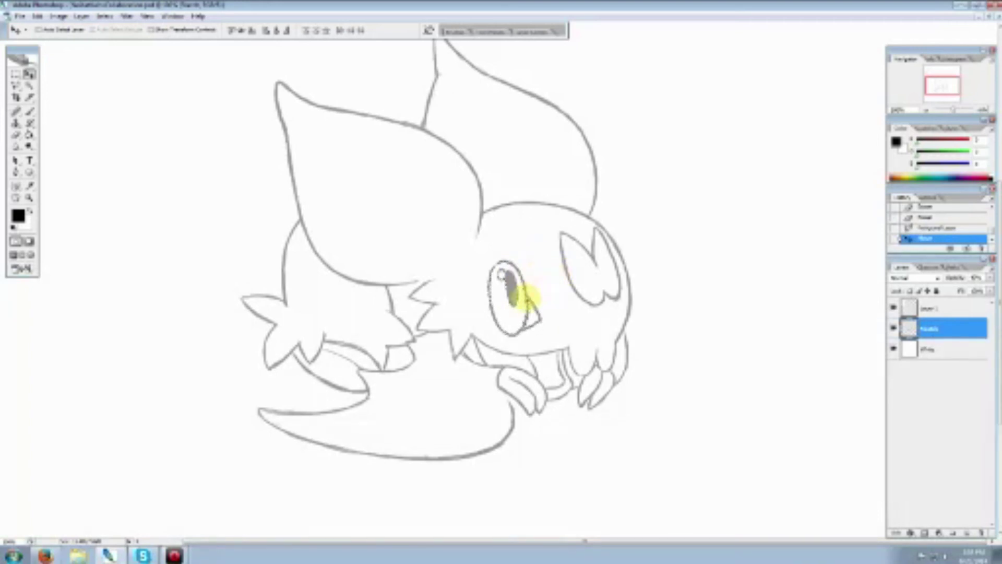
Select the M-shaped outline on the far side of the face, move it slightly down toward the near eye, and deselect
left_click(16, 85)
mouse_move(531, 250)
left_mouse_down()
mouse_move(552, 223)
mouse_move(602, 227)
mouse_move(622, 301)
mouse_move(608, 314)
mouse_move(560, 300)
mouse_move(531, 249)
left_mouse_up()
left_click(30, 74)
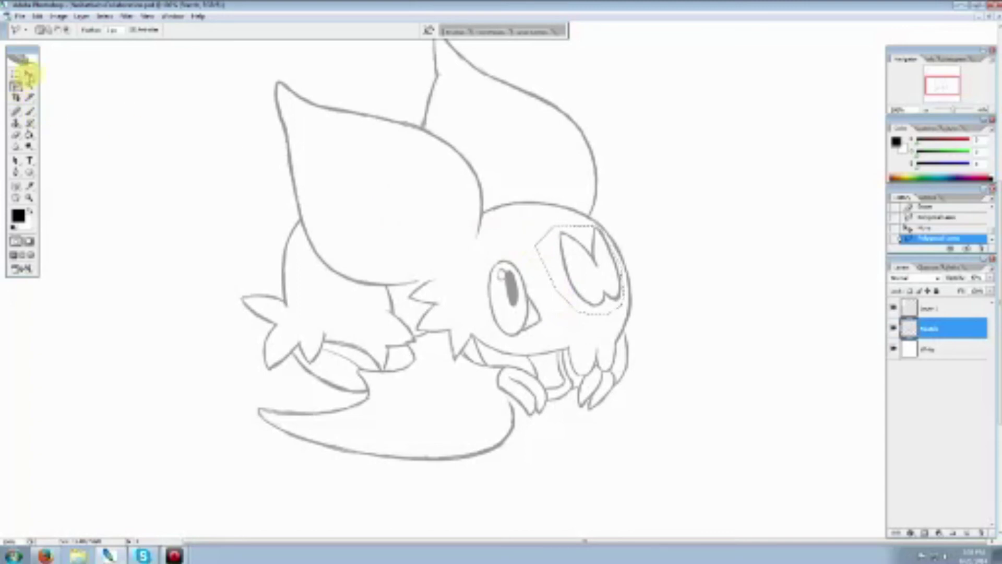
mouse_move(586, 282)
left_mouse_down()
mouse_move(595, 302)
mouse_move(606, 281)
mouse_move(619, 295)
left_mouse_up()
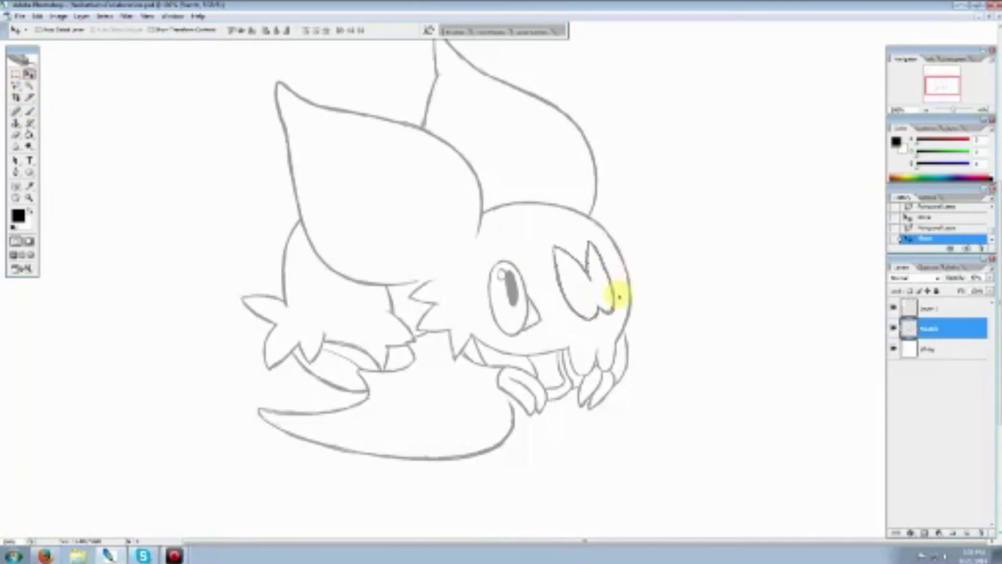
left_click(29, 197)
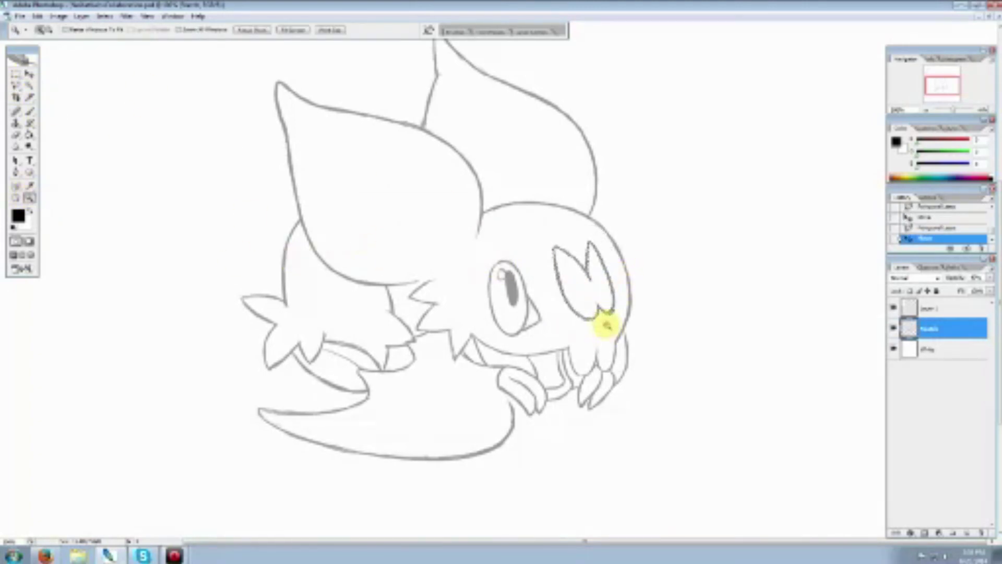
left_click(600, 324)
left_click(15, 74)
left_click(633, 172)
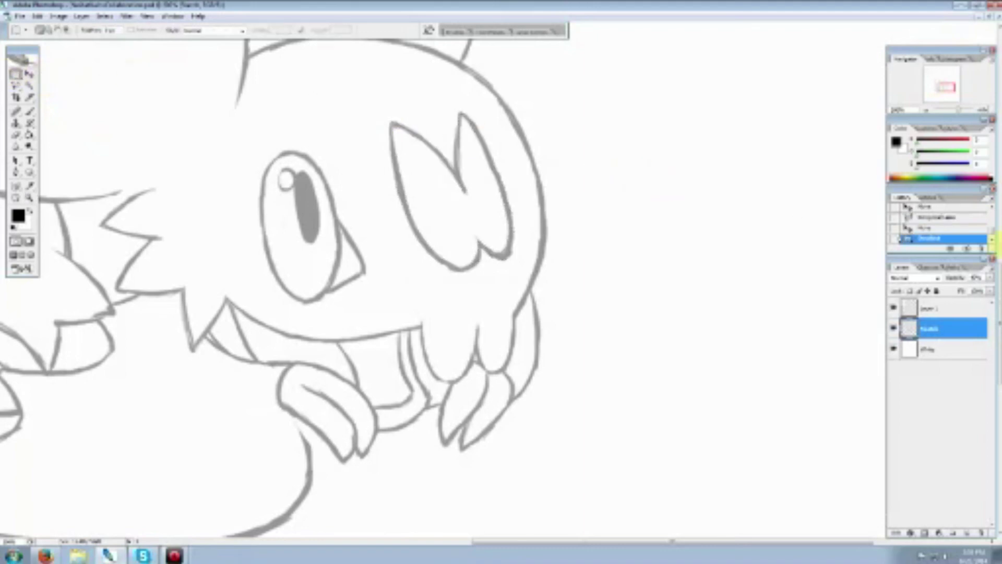
Erase the outer edge of the M-shaped outline's far lobe and redraw it taller and rounder with the Brush
scroll(364, 199, "up", 3)
left_click(16, 135)
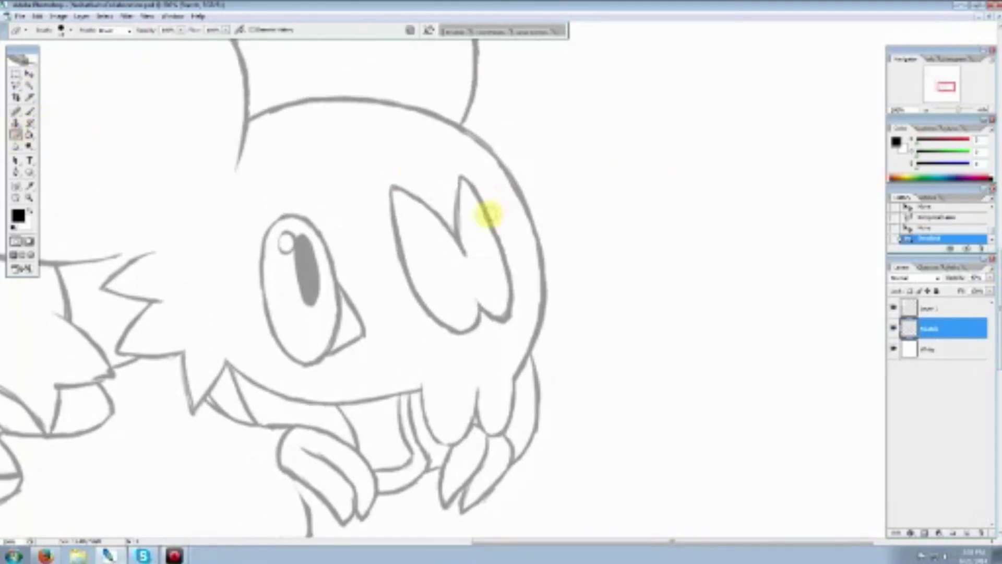
mouse_move(467, 179)
left_mouse_down()
mouse_move(500, 309)
mouse_move(479, 295)
mouse_move(502, 326)
mouse_move(514, 313)
mouse_move(506, 283)
left_mouse_up()
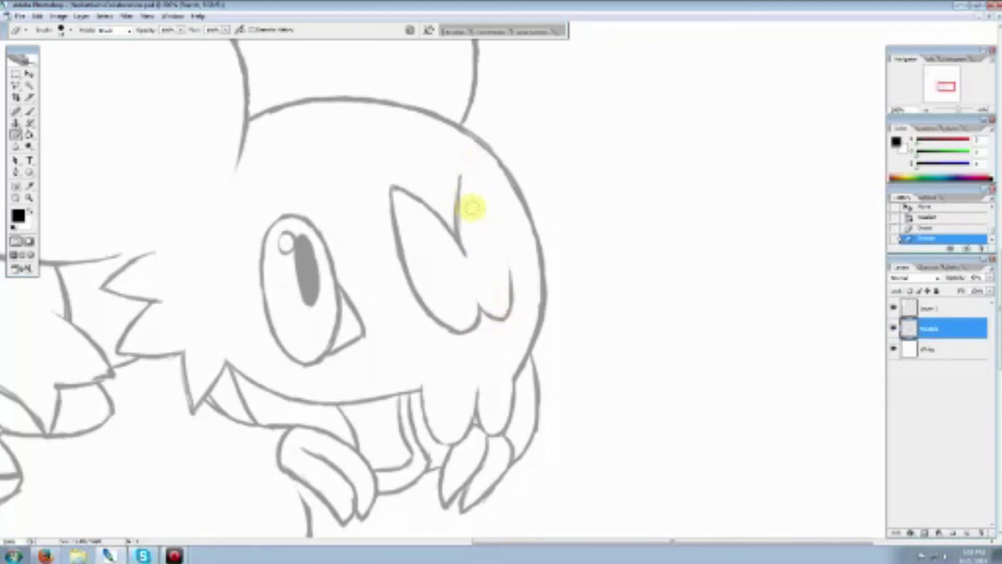
left_click(30, 111)
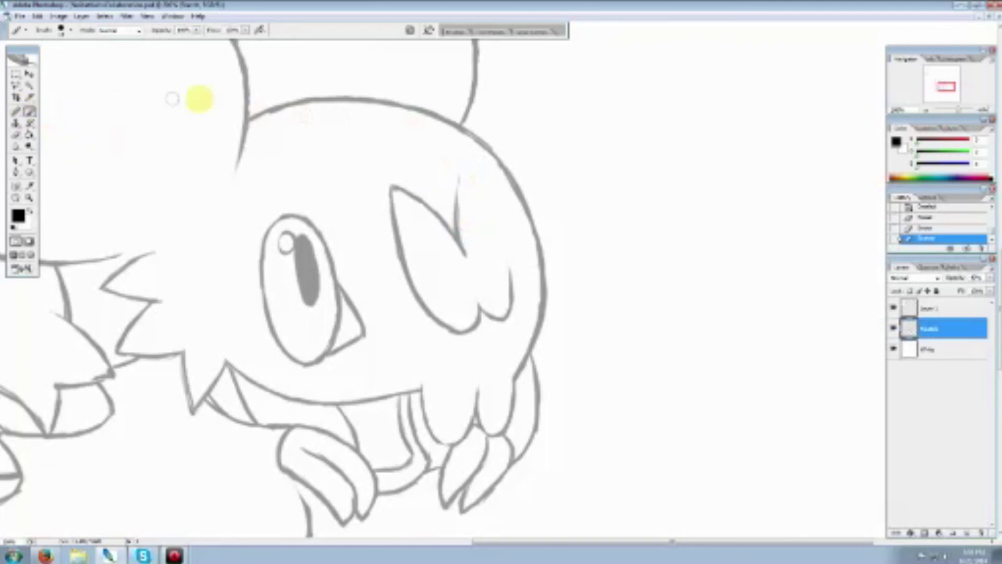
mouse_move(458, 184)
left_mouse_down()
mouse_move(465, 163)
mouse_move(496, 215)
mouse_move(480, 185)
mouse_move(509, 265)
mouse_move(510, 219)
left_mouse_up()
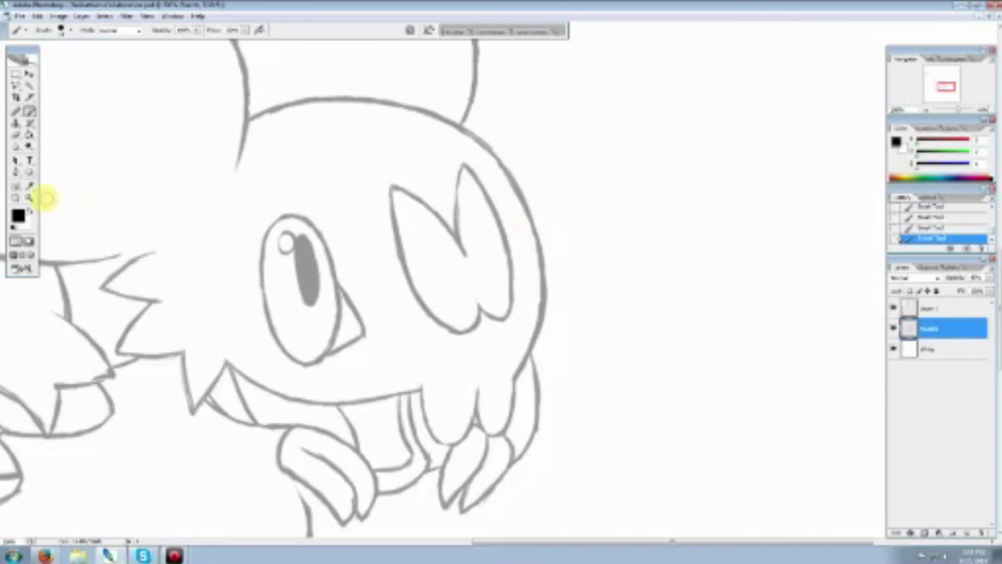
Lasso the M-shaped outline on the far side of the face and rotate it a few degrees clockwise
left_click(29, 198)
right_click(484, 294)
left_click(521, 350)
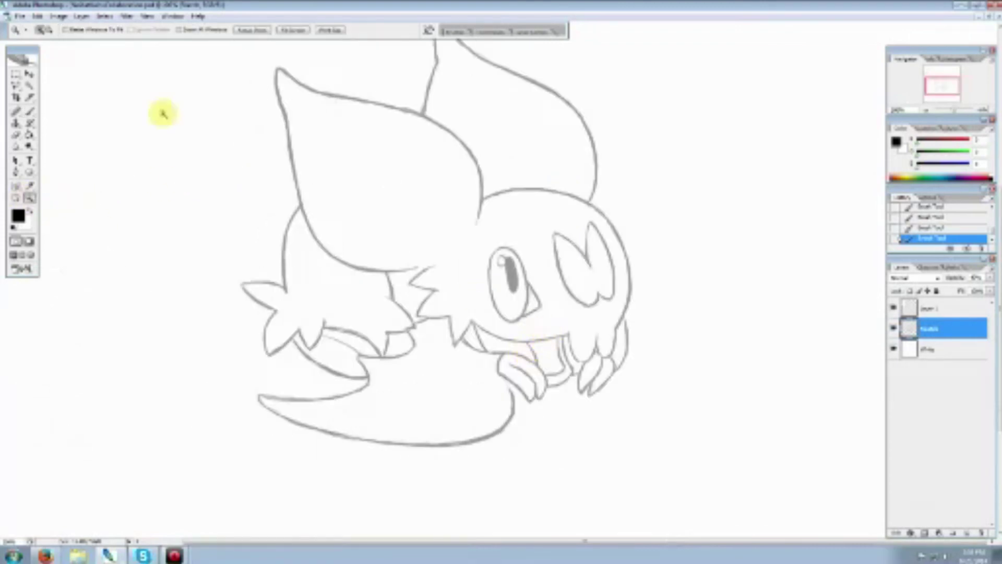
left_click(16, 86)
left_click(518, 222)
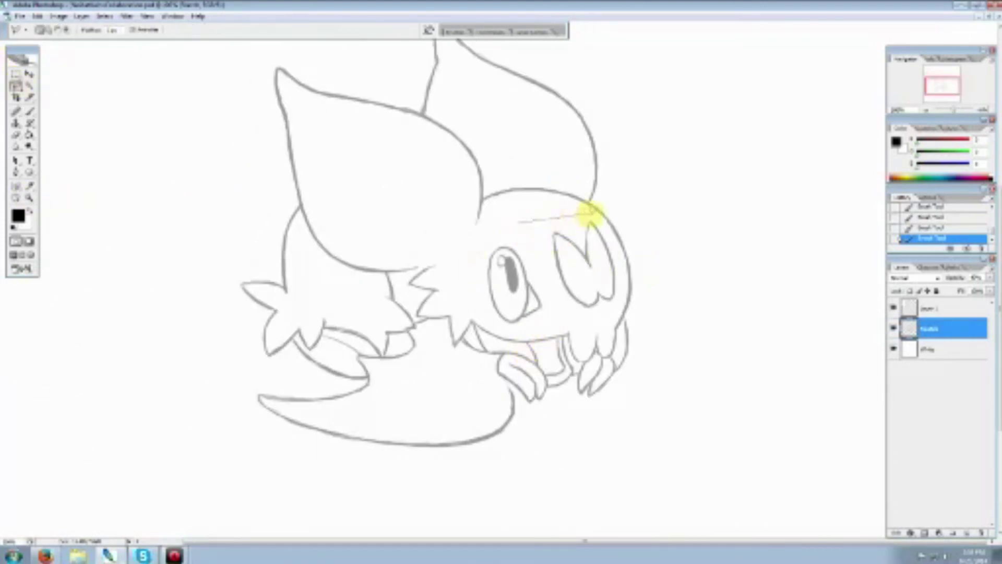
left_click(593, 214)
mouse_move(611, 241)
left_mouse_down()
mouse_move(623, 276)
mouse_move(607, 313)
mouse_move(571, 305)
mouse_move(544, 285)
mouse_move(518, 222)
left_mouse_up()
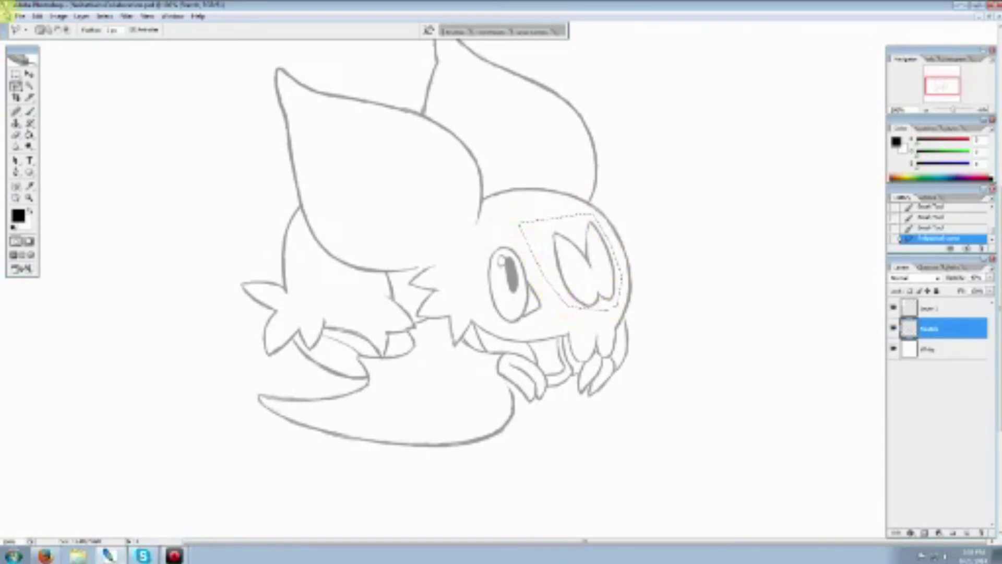
left_click(37, 16)
mouse_move(124, 194)
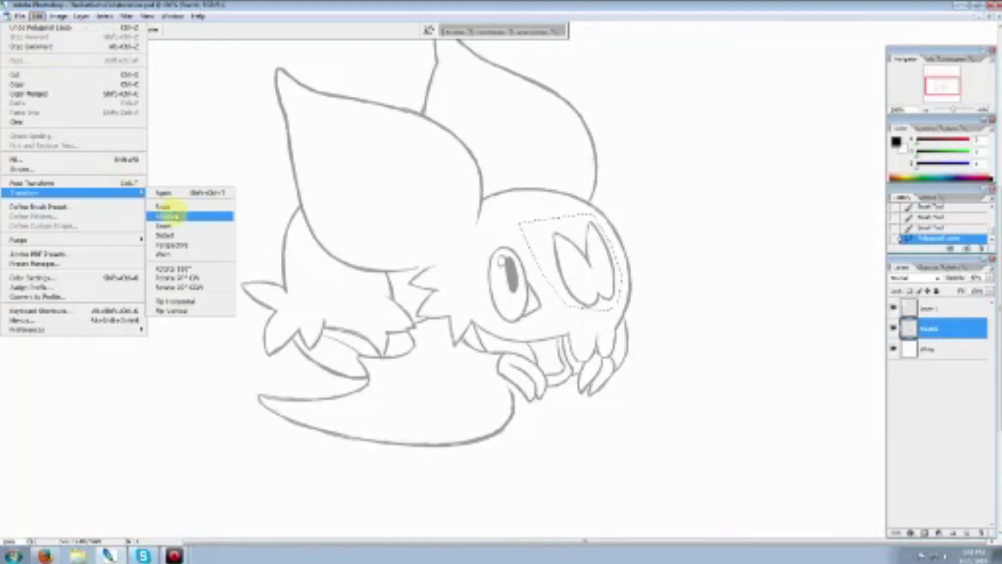
left_click(170, 216)
left_click_drag(644, 195, 654, 201)
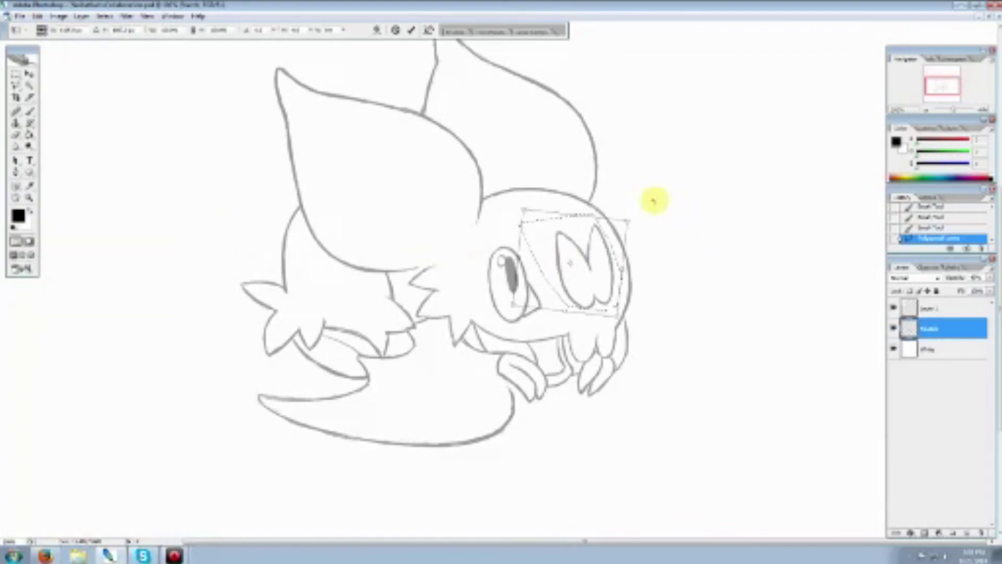
Apply the rotation, nudge the M-shaped outline up toward the far edge of the face, and deselect
left_click(29, 74)
left_click(452, 209)
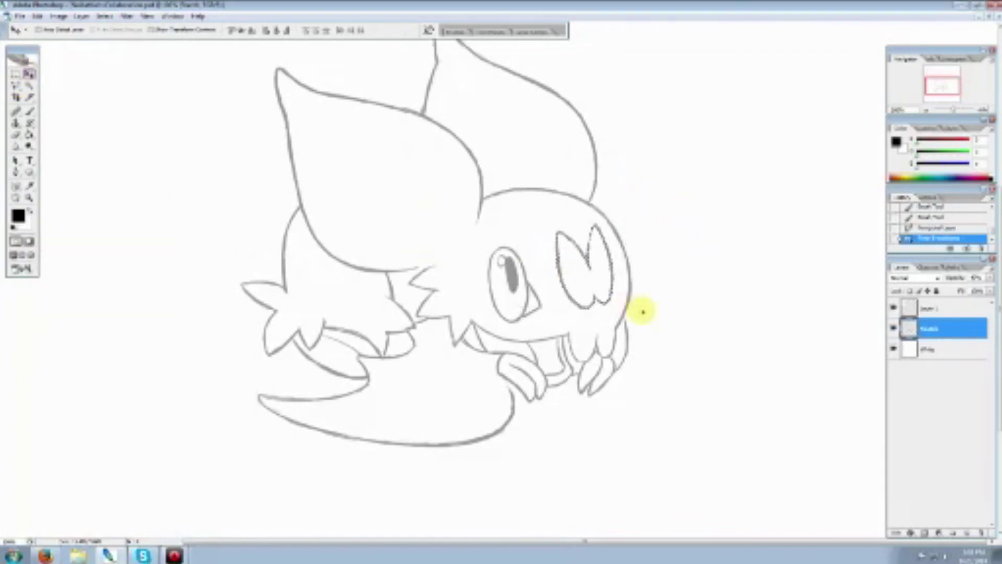
left_click_drag(585, 287, 586, 284)
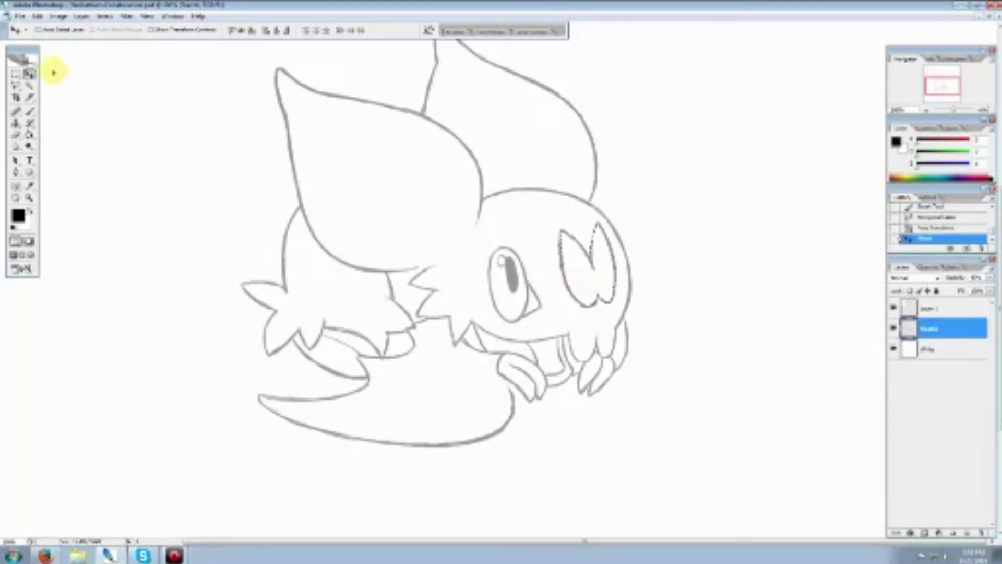
left_click(15, 74)
left_click(179, 179)
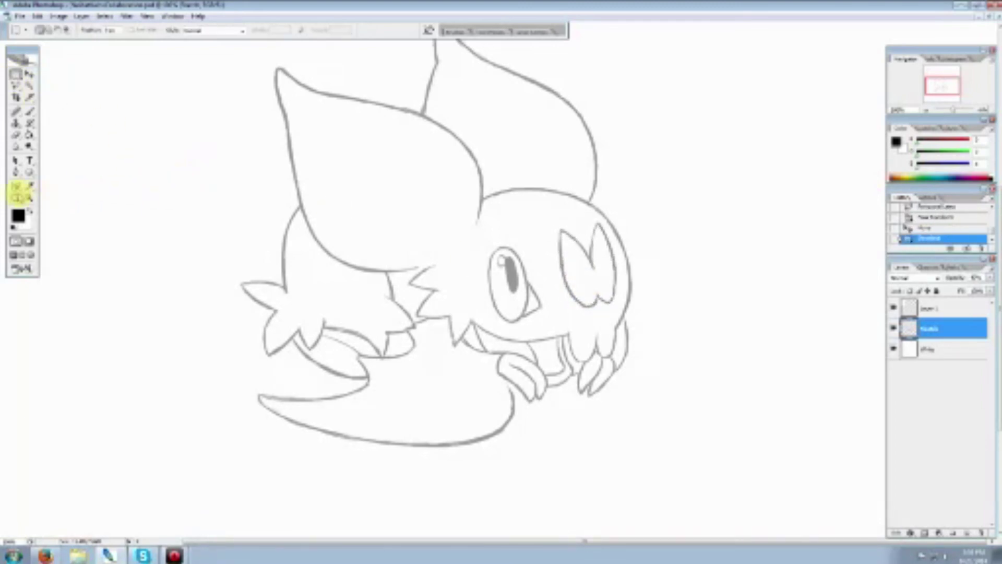
Join the tail's outer curve to the underside of the near paw with short Brush strokes
left_click(29, 197)
left_click(488, 270)
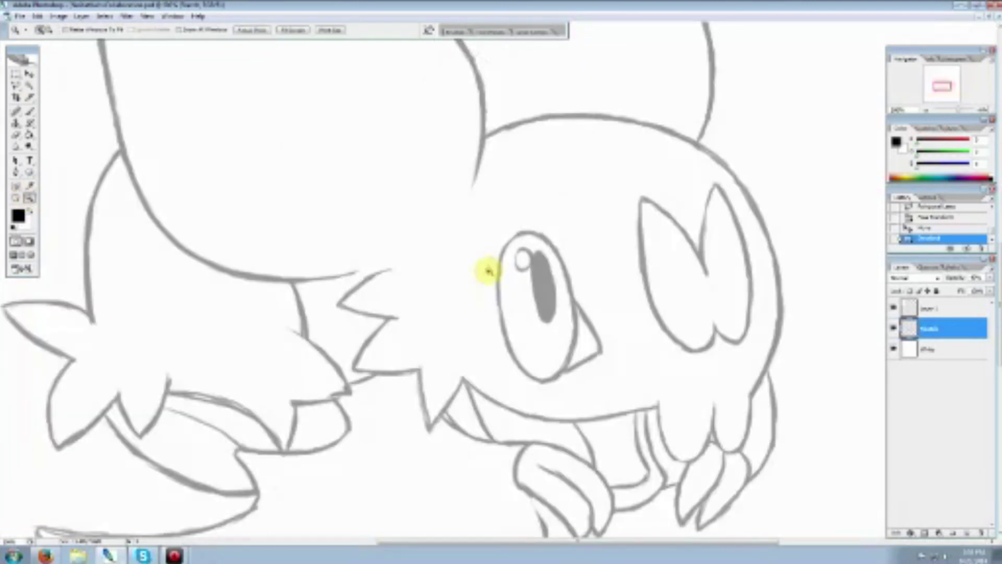
right_click(449, 182)
left_click(478, 246)
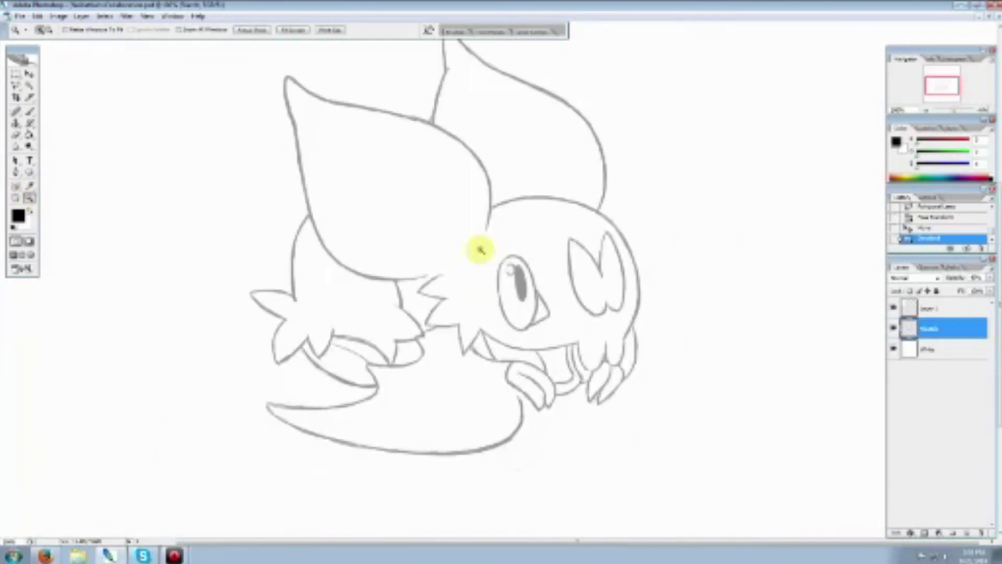
left_click(29, 111)
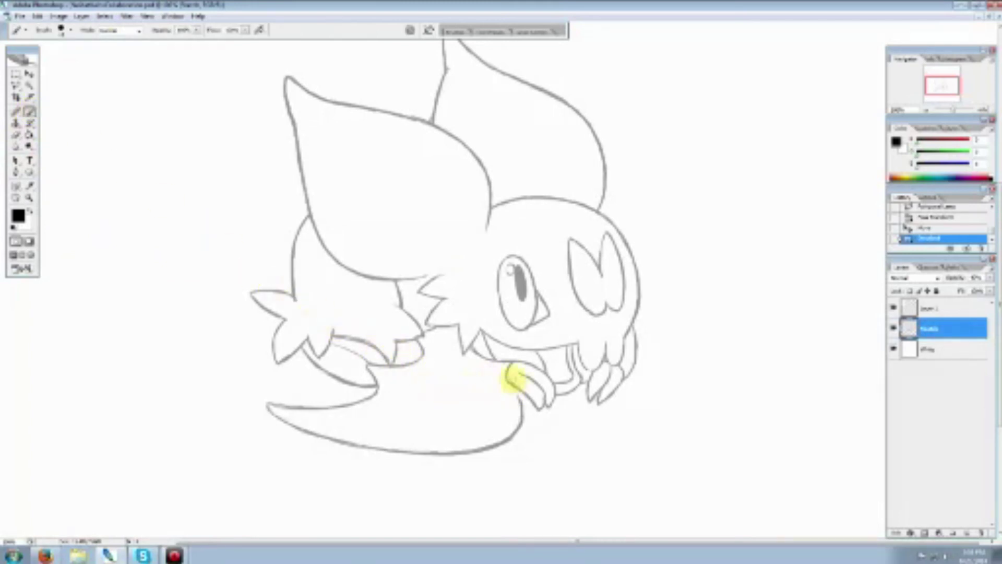
left_click_drag(509, 384, 520, 400)
left_click_drag(511, 385, 520, 401)
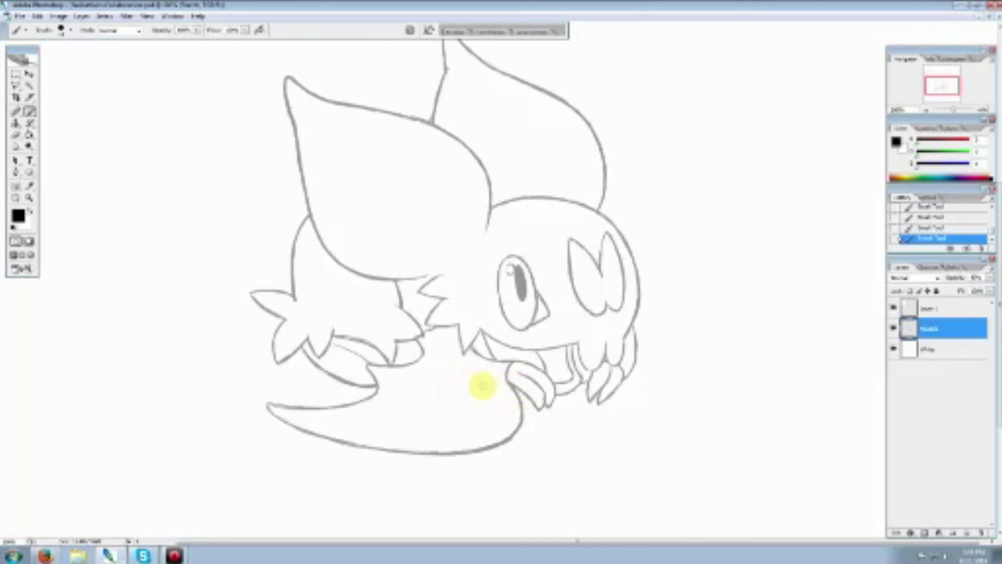
Brush a short curved crease on the tail below the cheek fur and thin its line with the Eraser
left_click_drag(476, 380, 456, 378)
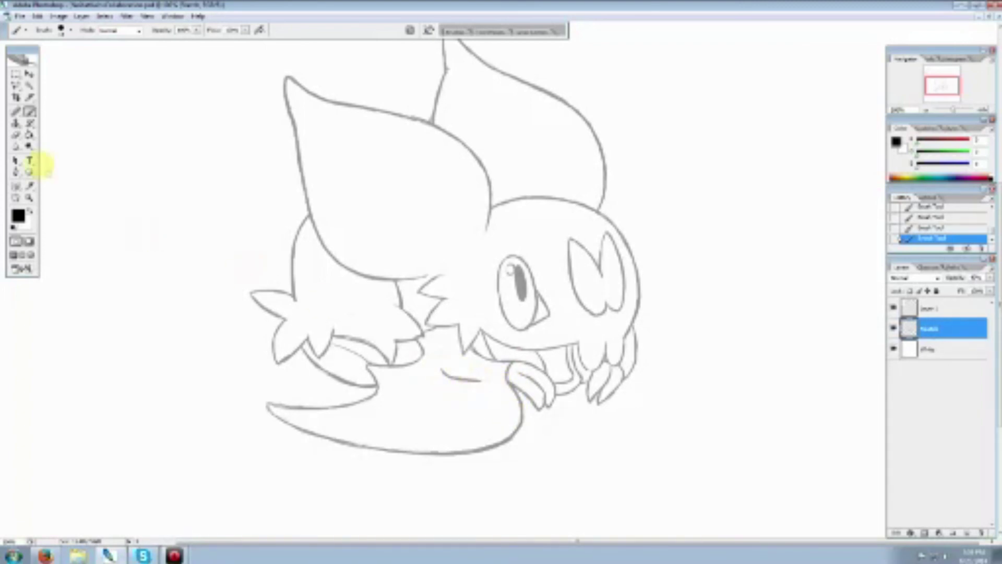
left_click(16, 135)
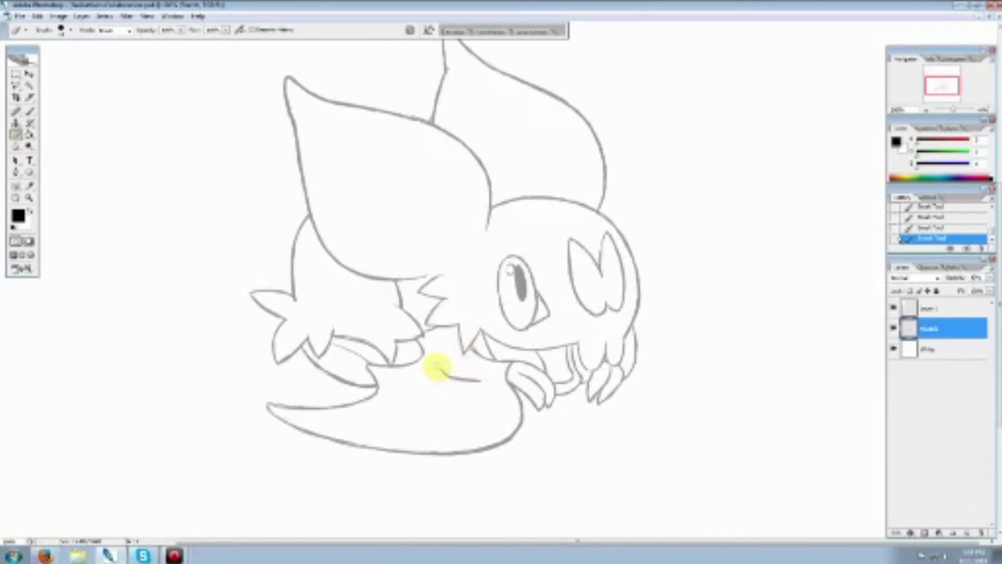
mouse_move(439, 374)
left_mouse_down()
mouse_move(487, 382)
mouse_move(449, 370)
mouse_move(481, 379)
mouse_move(450, 380)
mouse_move(484, 382)
mouse_move(452, 381)
left_mouse_up()
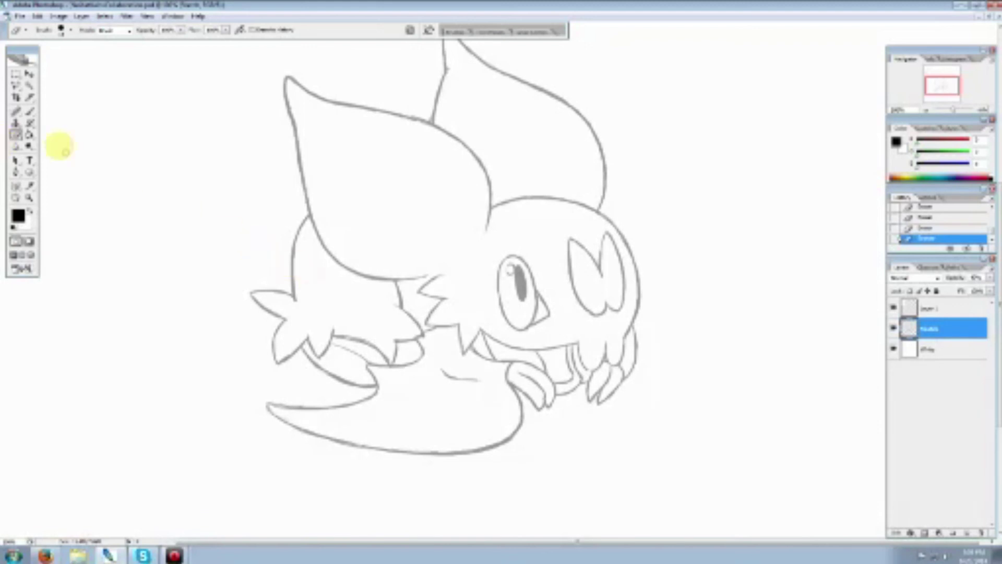
left_click(30, 111)
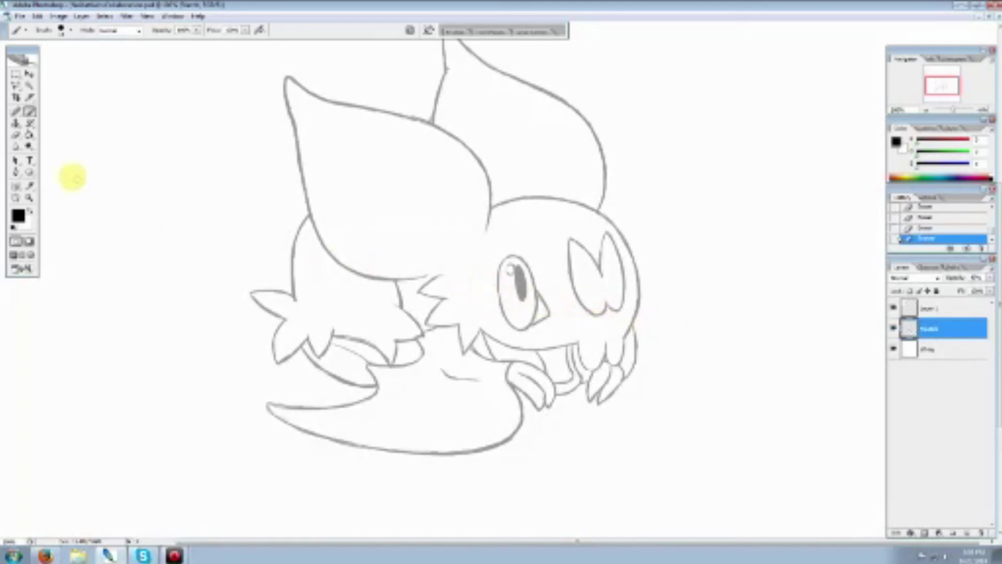
left_click(29, 197)
left_click(458, 275)
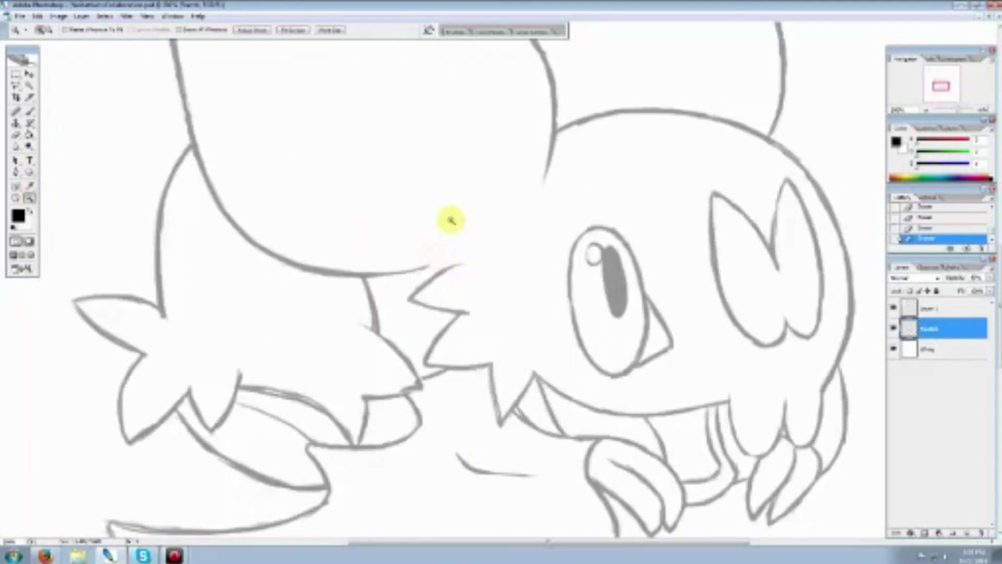
right_click(455, 239)
left_click(483, 293)
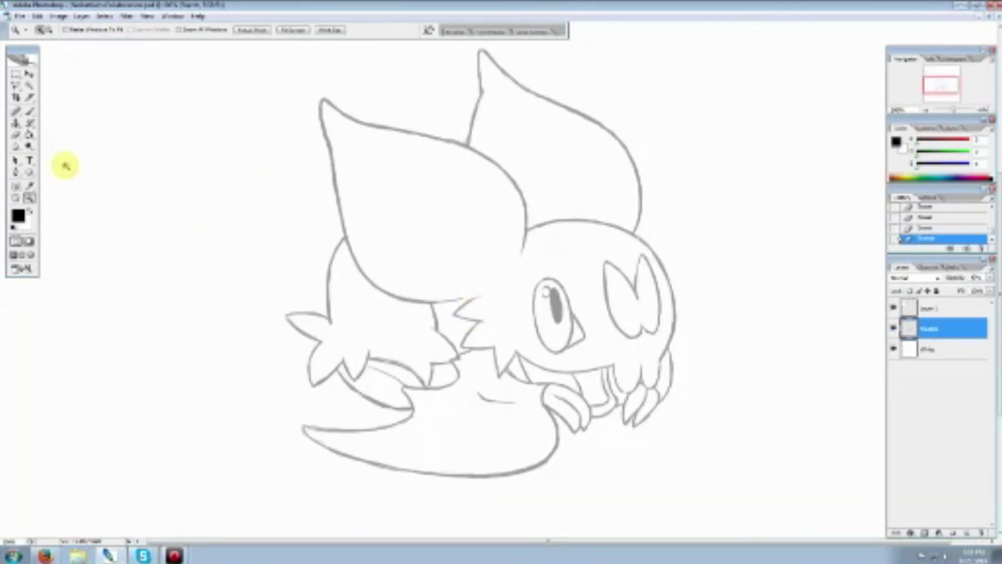
left_click(15, 134)
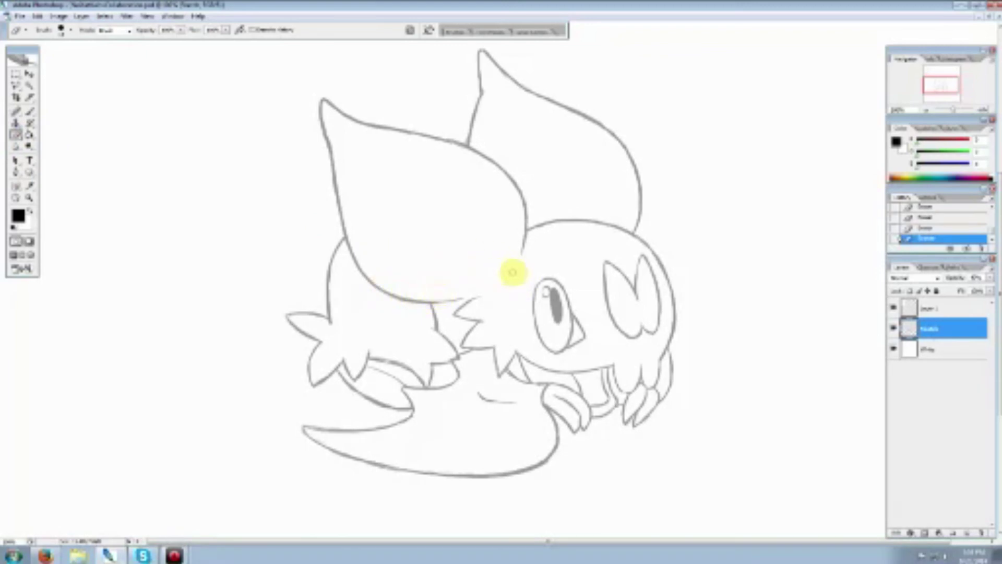
Brush the near ear's long inner curve and a short line joining it to the cheek fur, thinning that joining line with the Eraser
left_click(30, 111)
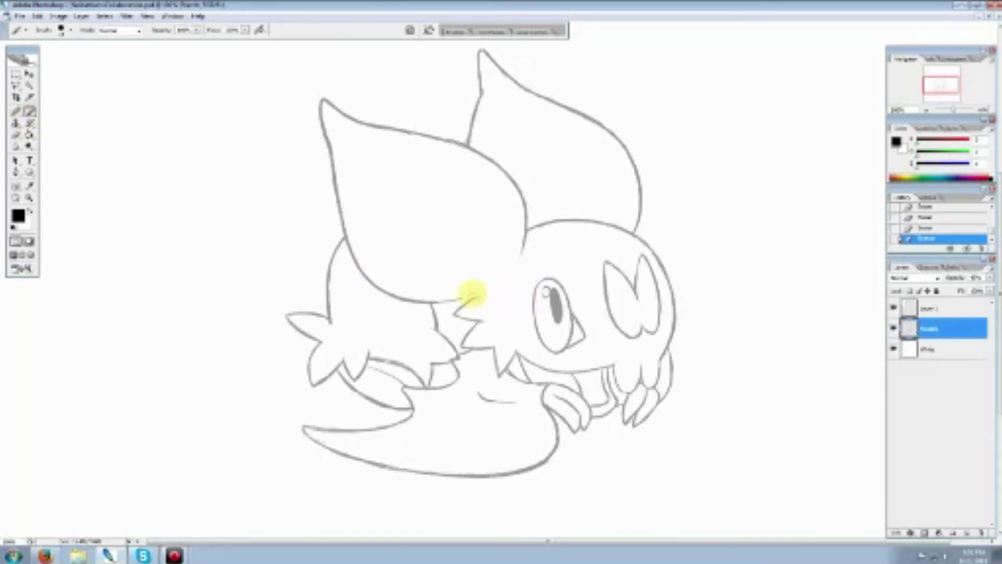
left_click(470, 299)
left_click_drag(468, 299, 469, 290)
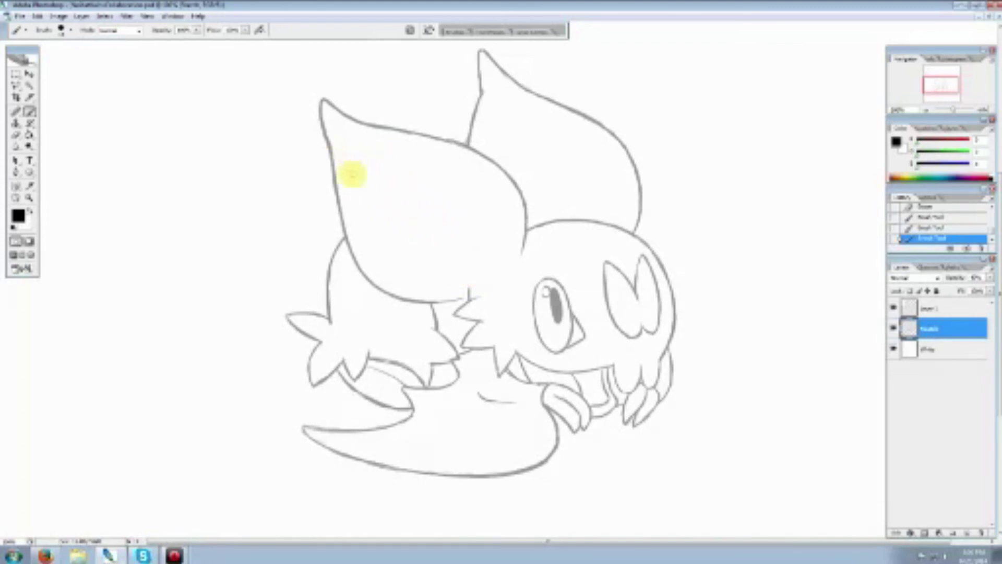
mouse_move(351, 155)
left_mouse_down()
mouse_move(371, 227)
mouse_move(392, 251)
left_mouse_up()
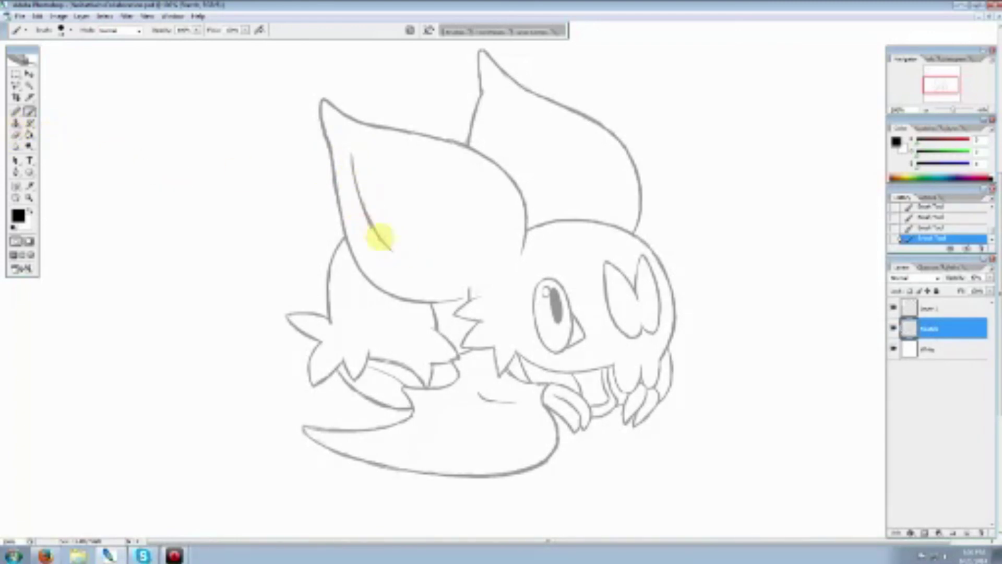
left_click_drag(374, 231, 469, 273)
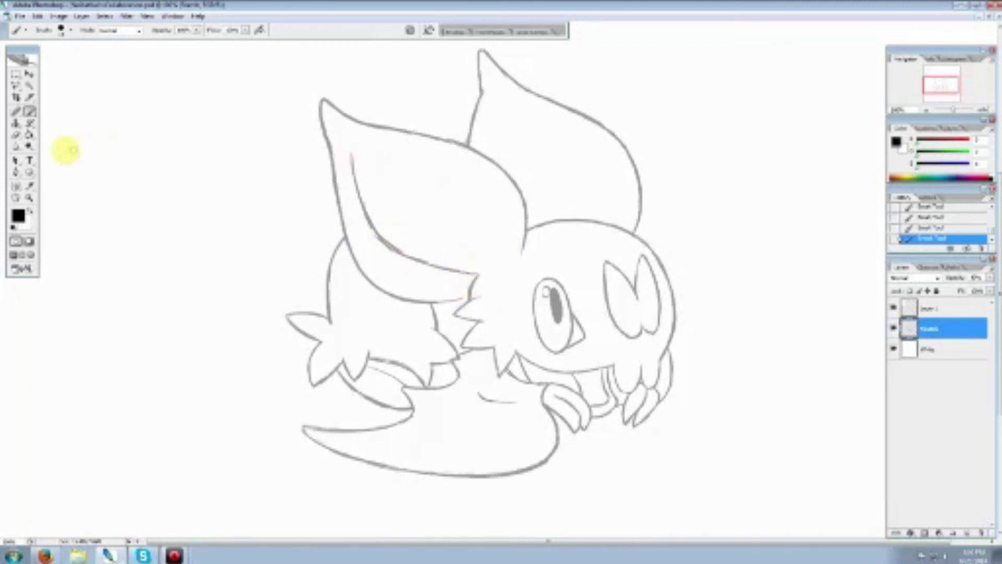
left_click(16, 134)
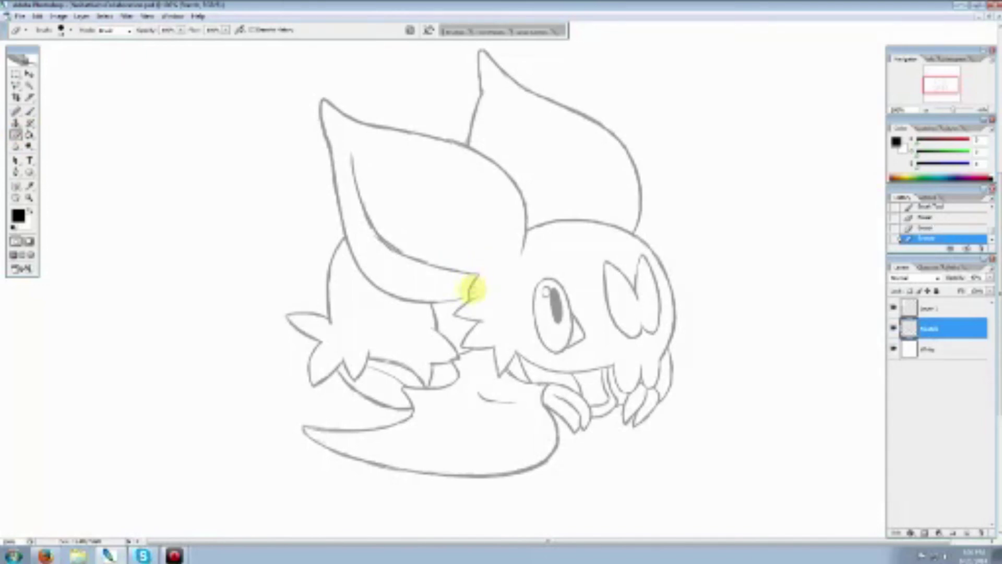
left_click_drag(472, 289, 477, 277)
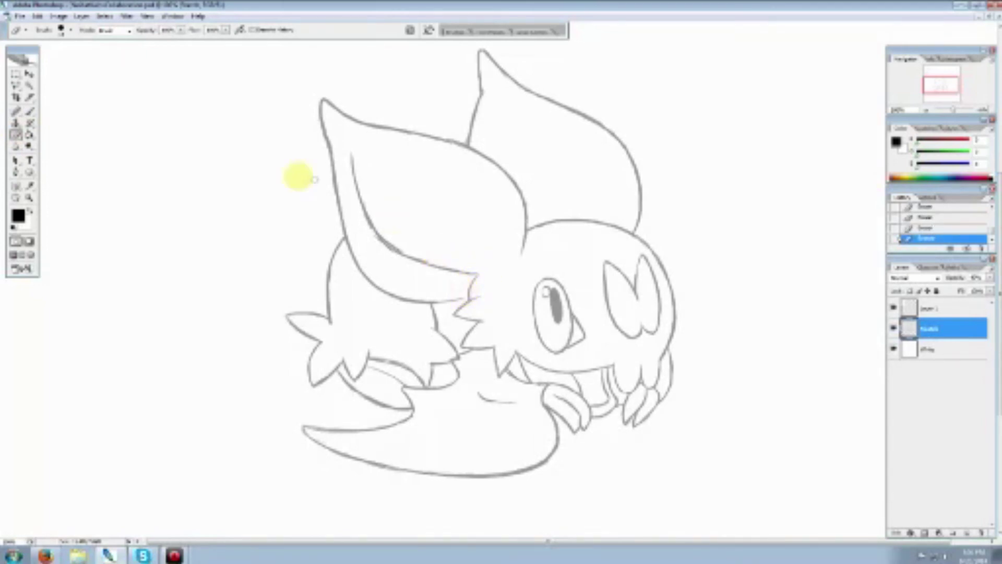
Retouch the short line joining the near ear's inner curve to the cheek fur with the Brush and trim it with the Eraser
left_click(29, 111)
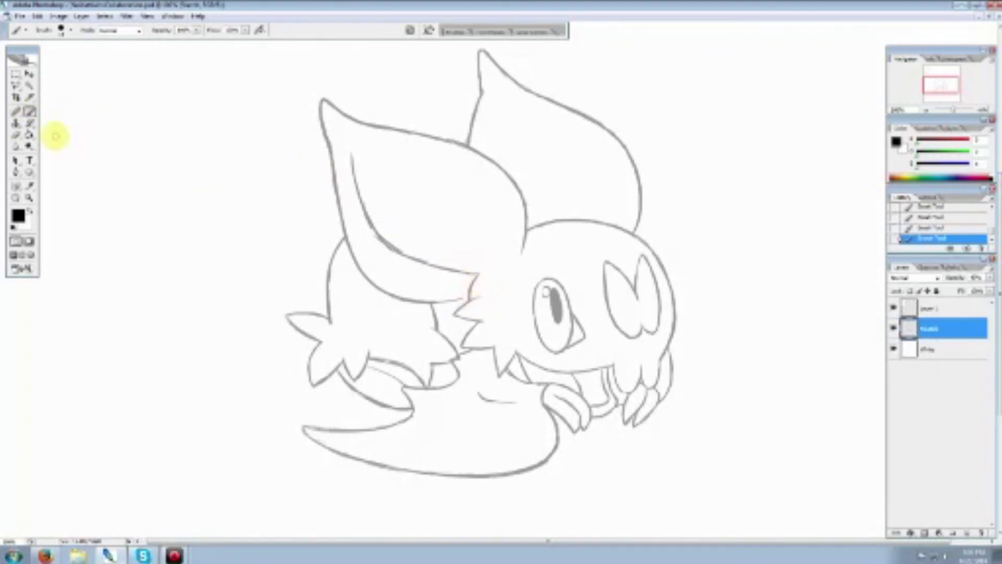
left_click(16, 135)
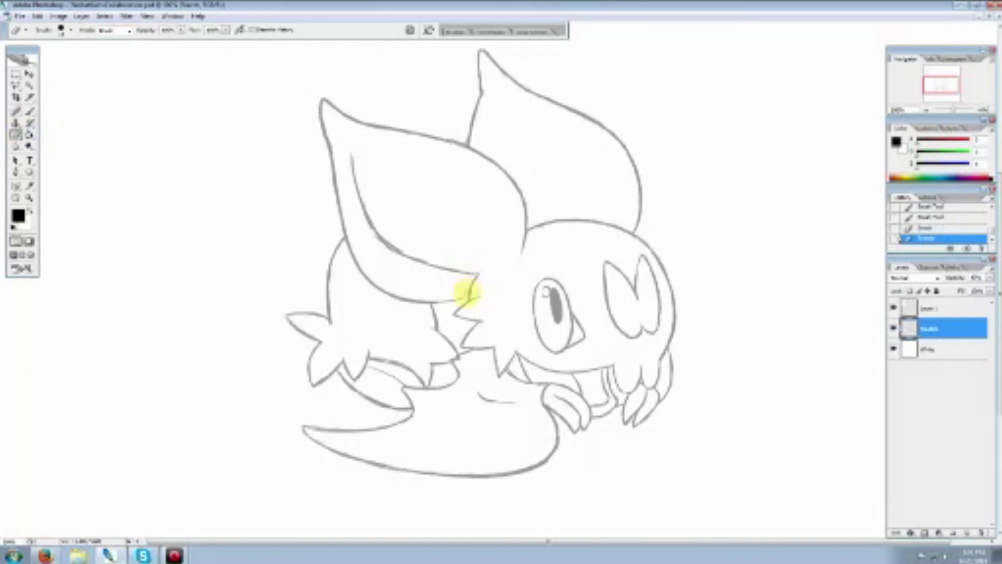
left_click(481, 271)
left_click(480, 278)
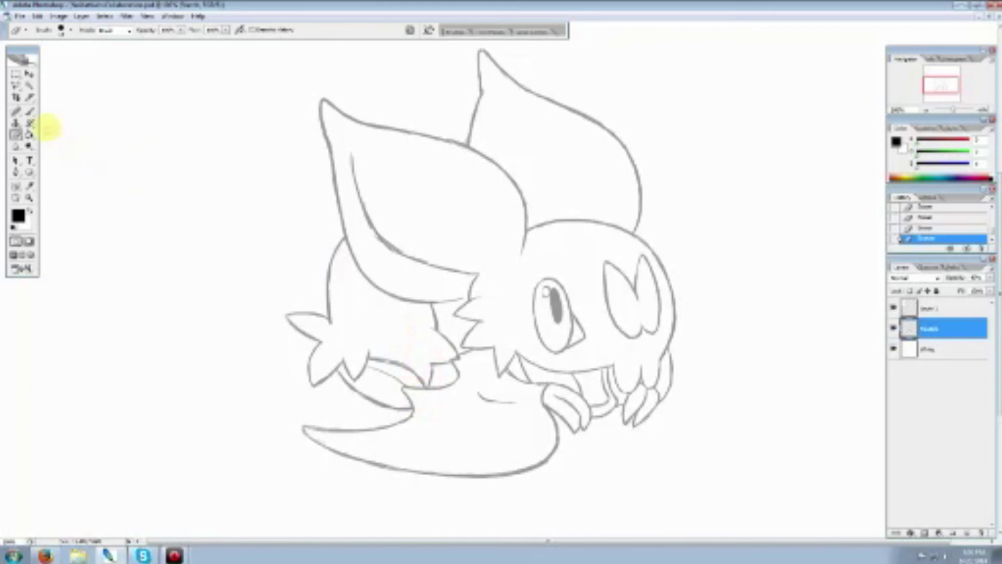
Thin and rebrush the near ear's long inner curve, and brush an upper inner-ear line running from its tip toward the head
left_click_drag(346, 147, 378, 250)
mouse_move(362, 211)
left_mouse_down()
mouse_move(375, 238)
mouse_move(415, 264)
left_mouse_up()
left_click(29, 111)
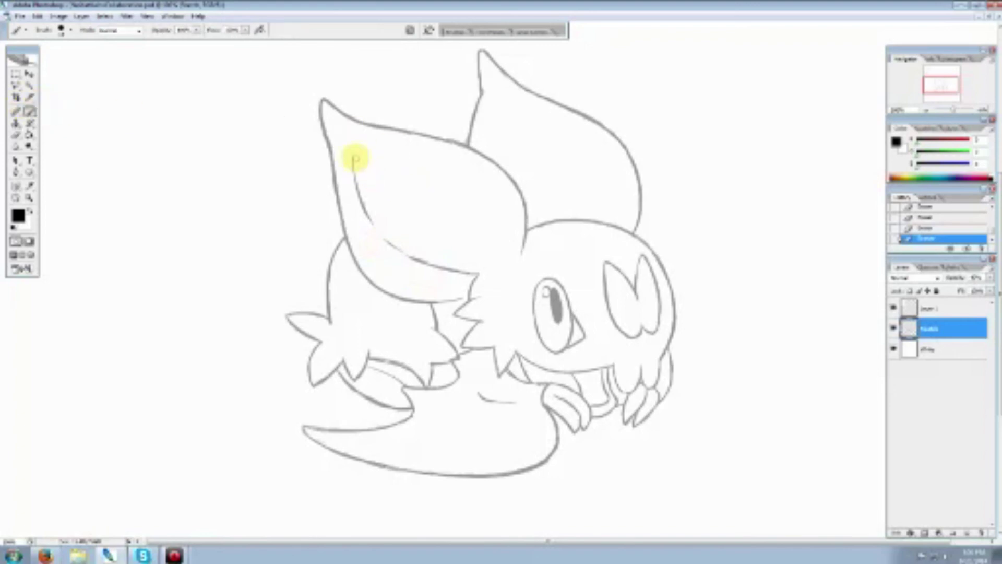
mouse_move(353, 155)
left_mouse_down()
mouse_move(371, 224)
mouse_move(436, 262)
left_mouse_up()
mouse_move(353, 148)
left_mouse_down()
mouse_move(385, 149)
mouse_move(472, 192)
left_mouse_up()
Erase the near ear's upper inner line and most of its long inner curve, and rebrush the long curve as one smoother stroke
left_click(16, 135)
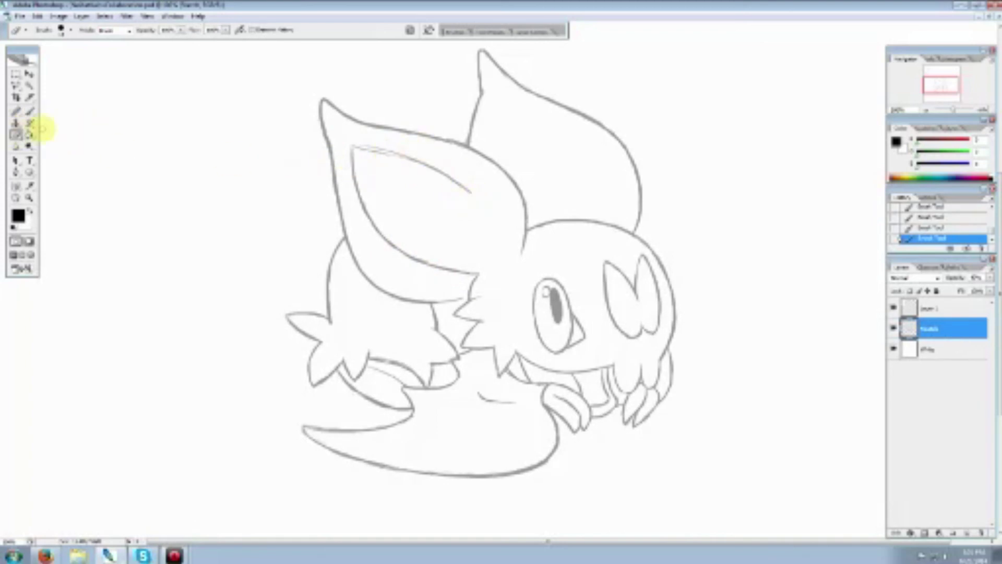
mouse_move(363, 150)
left_mouse_down()
mouse_move(351, 141)
mouse_move(356, 184)
mouse_move(385, 234)
mouse_move(432, 271)
left_mouse_up()
mouse_move(391, 155)
left_mouse_down()
mouse_move(446, 175)
mouse_move(481, 209)
left_mouse_up()
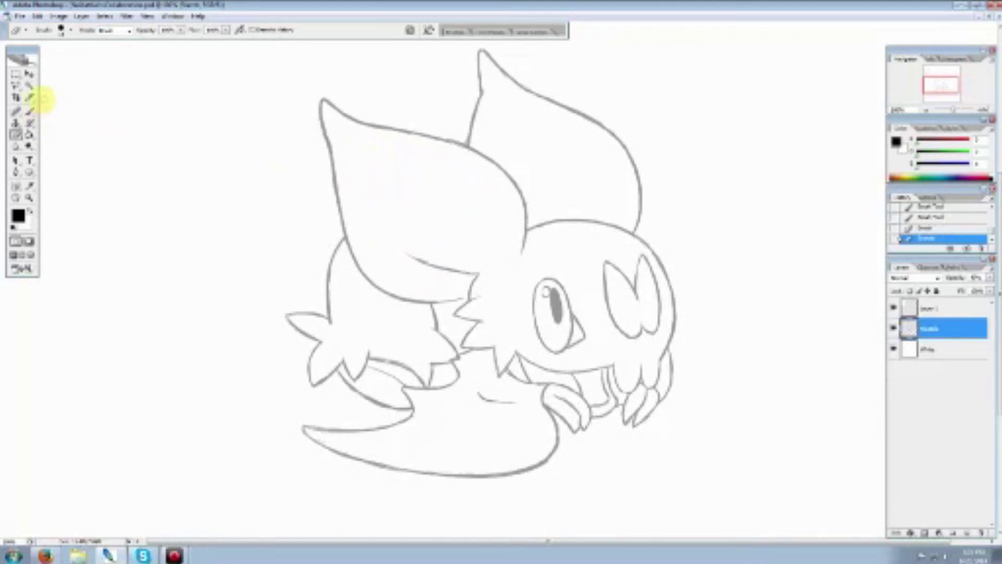
left_click(28, 111)
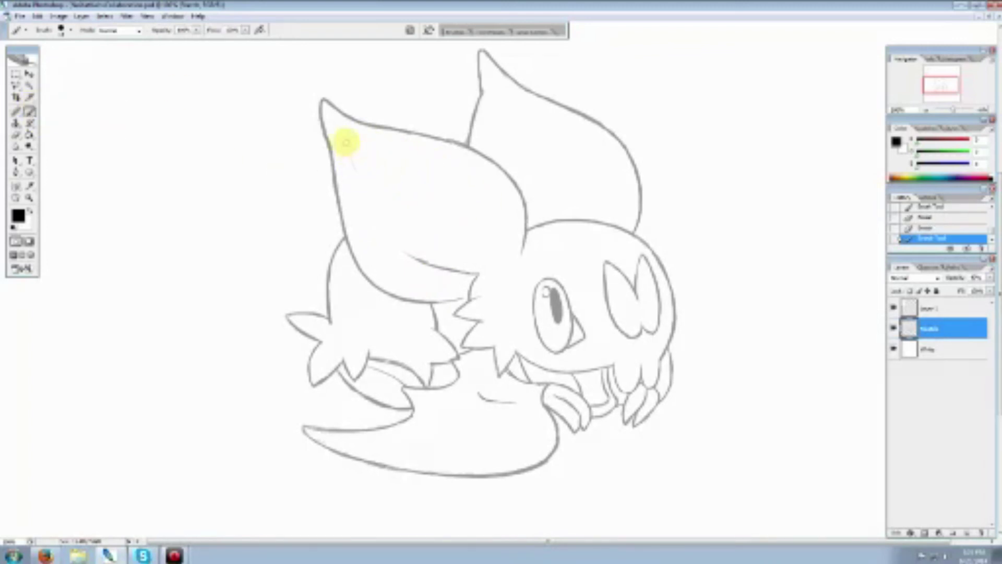
mouse_move(346, 143)
left_mouse_down()
mouse_move(374, 212)
mouse_move(361, 193)
mouse_move(439, 266)
left_mouse_up()
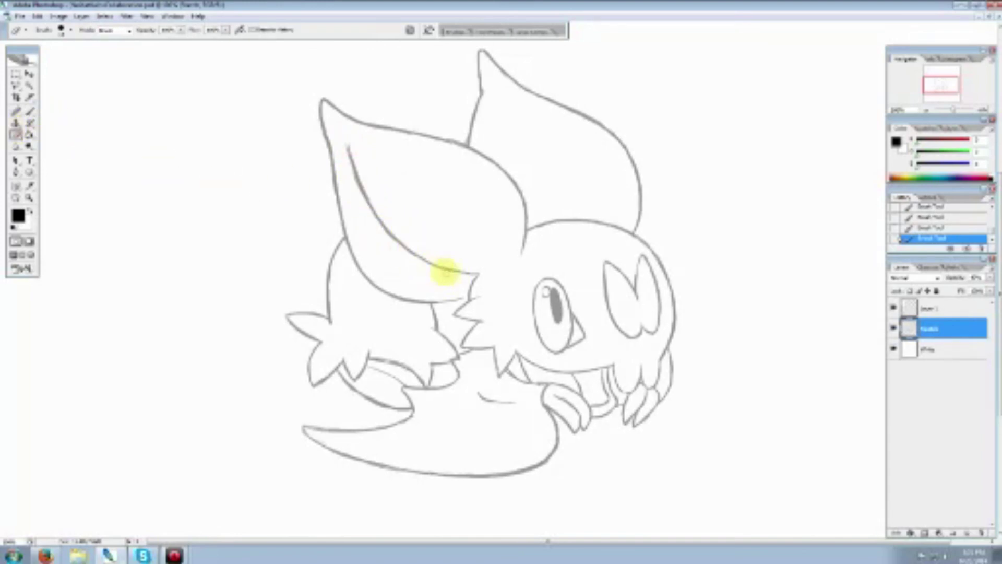
Thin the near ear's long inner curve with the Eraser and rebrush its upper end, extending it toward the ear's tip
left_click_drag(446, 272, 404, 246)
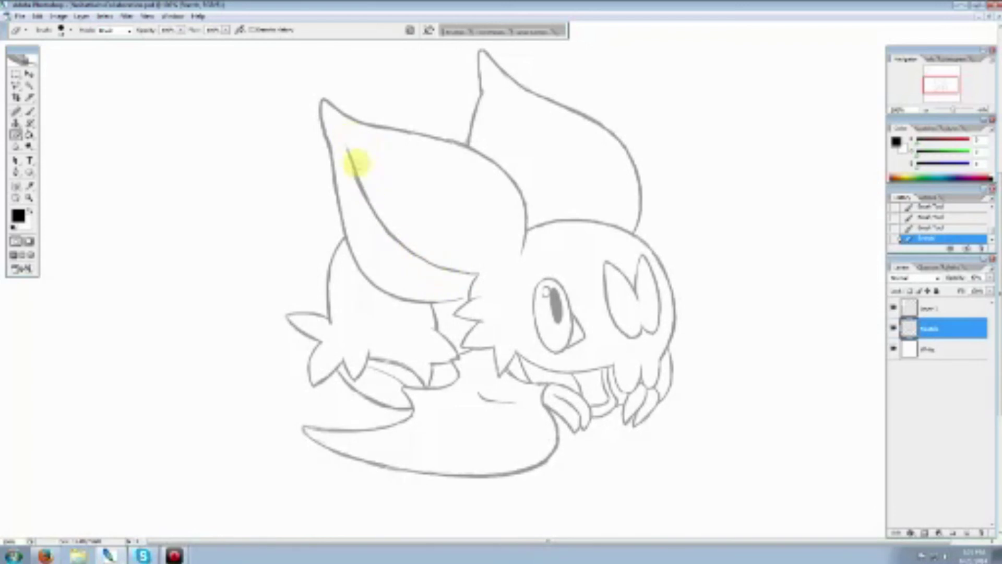
mouse_move(357, 163)
left_mouse_down()
mouse_move(369, 190)
mouse_move(347, 133)
mouse_move(358, 191)
left_mouse_up()
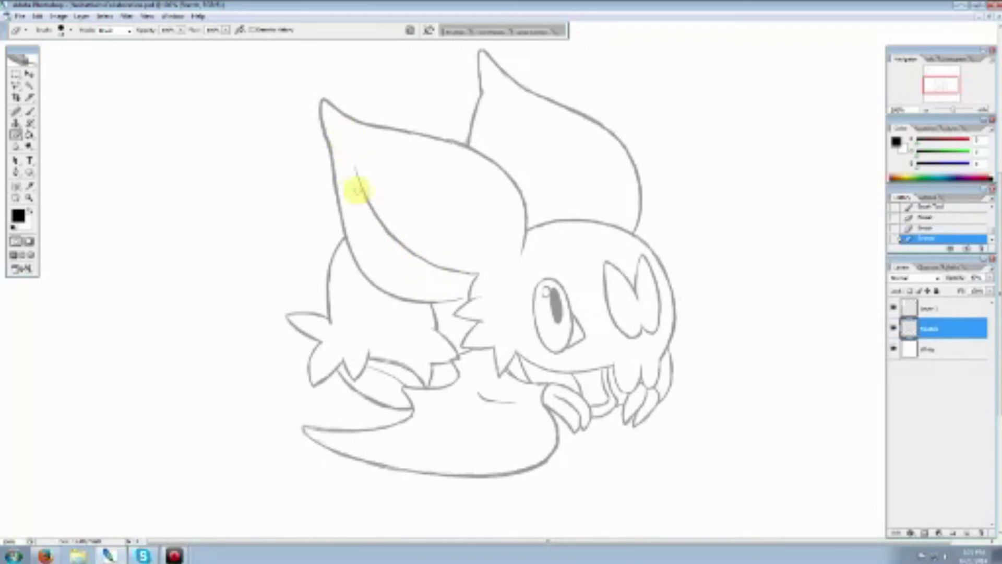
left_click(30, 111)
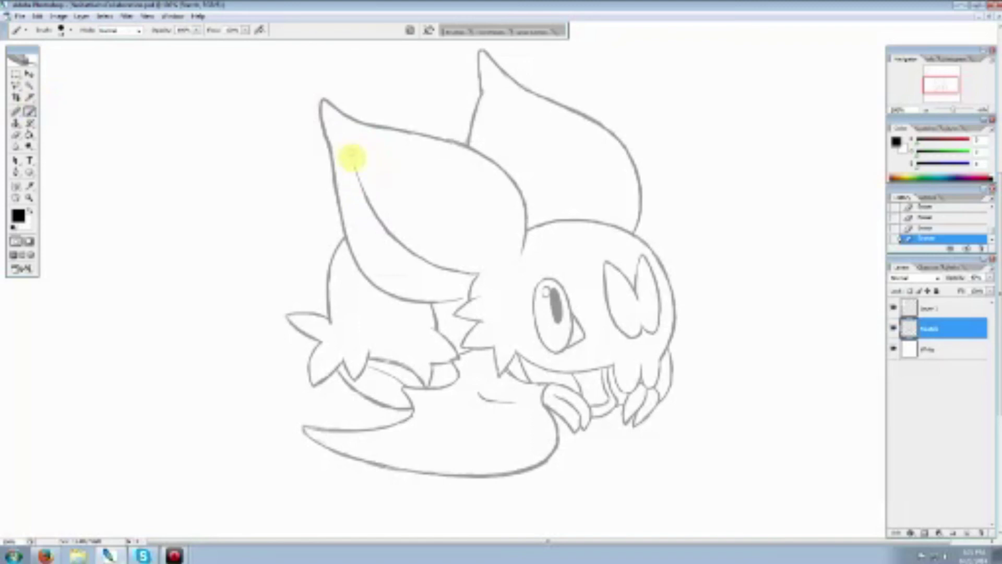
left_click_drag(350, 146, 358, 174)
left_click(353, 153)
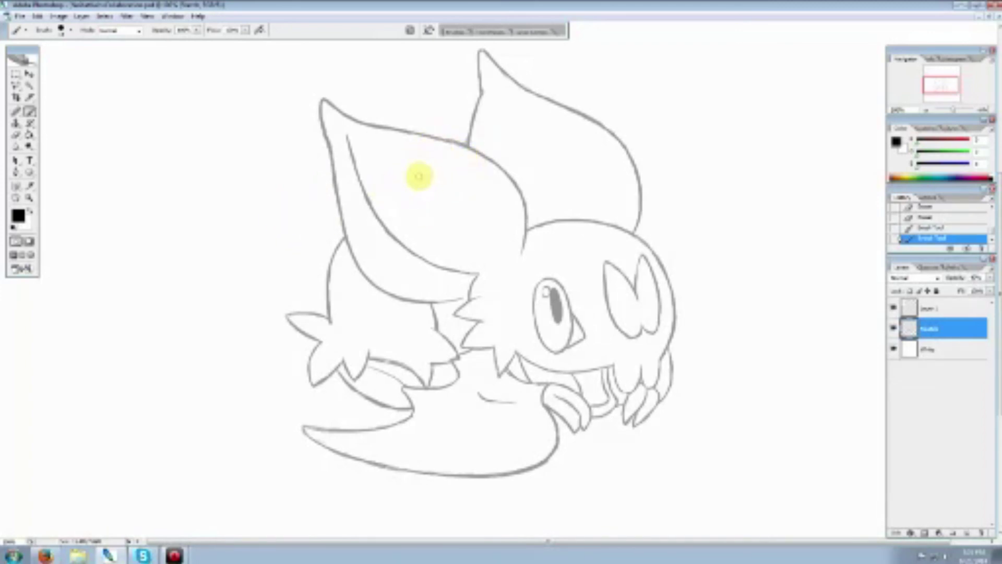
Brush an upper inner-ear line from the inner curve's tip down toward the head
left_click_drag(350, 137, 413, 159)
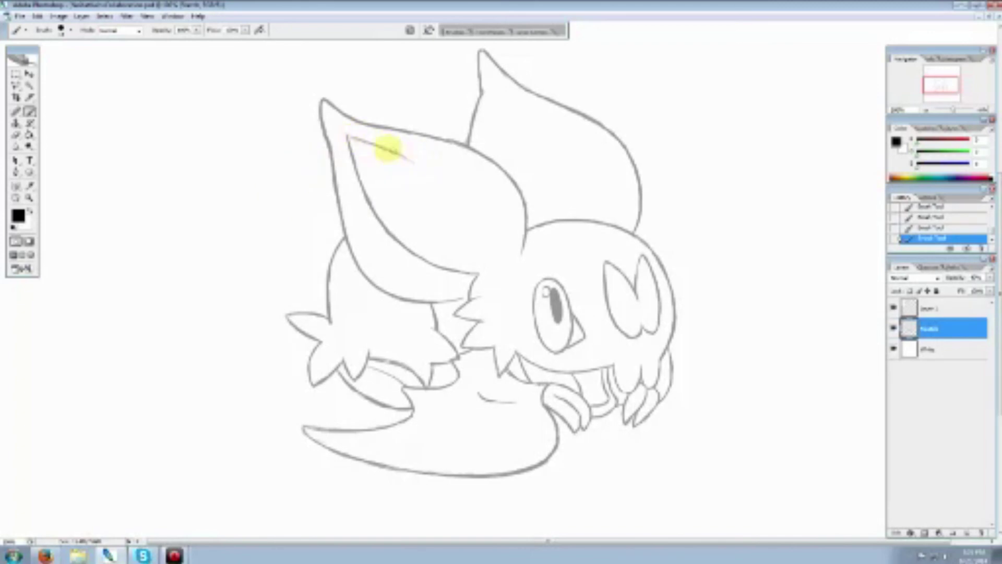
mouse_move(363, 139)
left_mouse_down()
mouse_move(470, 179)
mouse_move(496, 207)
left_mouse_up()
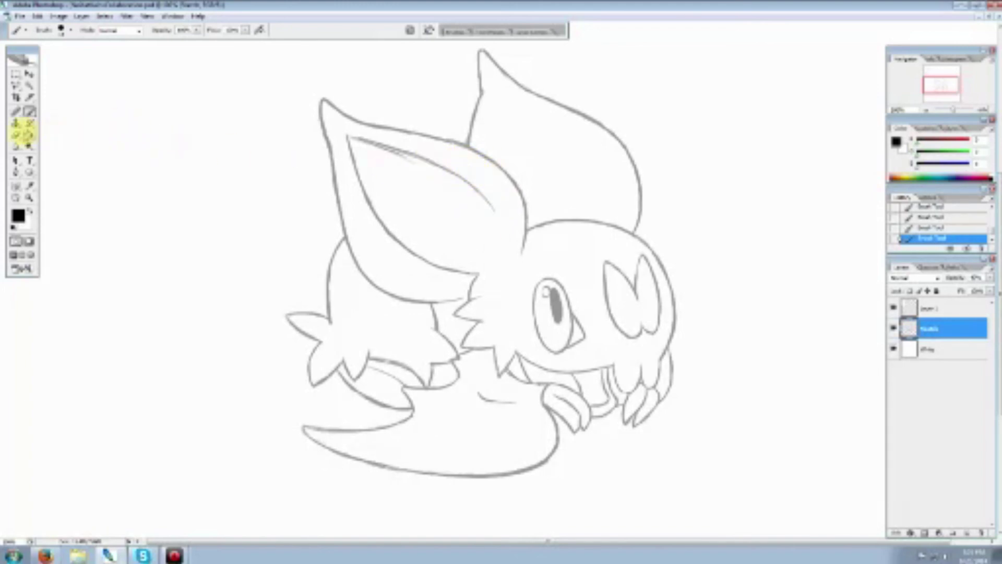
Erase the lower end of the near ear's upper outline where it meets the head, and retouch the remaining end with the Brush
left_click(15, 135)
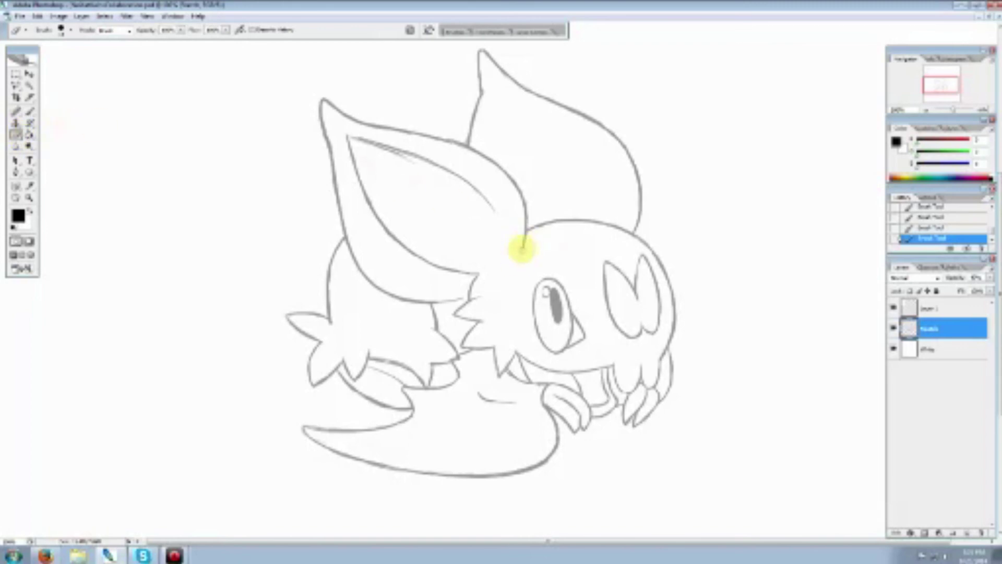
mouse_move(524, 238)
left_mouse_down()
mouse_move(528, 202)
mouse_move(512, 195)
mouse_move(524, 199)
mouse_move(531, 183)
mouse_move(516, 235)
mouse_move(528, 225)
mouse_move(520, 234)
mouse_move(521, 185)
left_mouse_up()
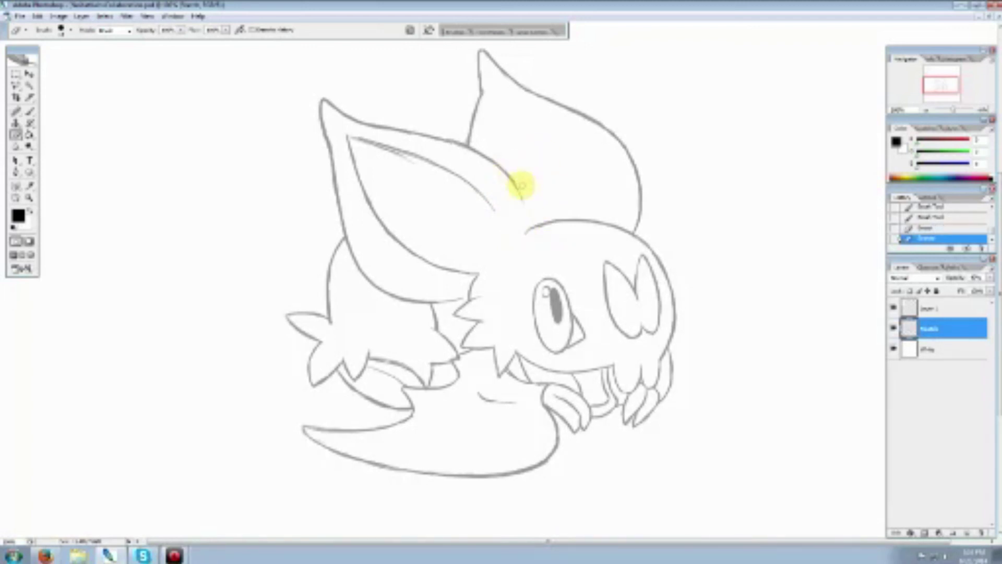
left_click(29, 111)
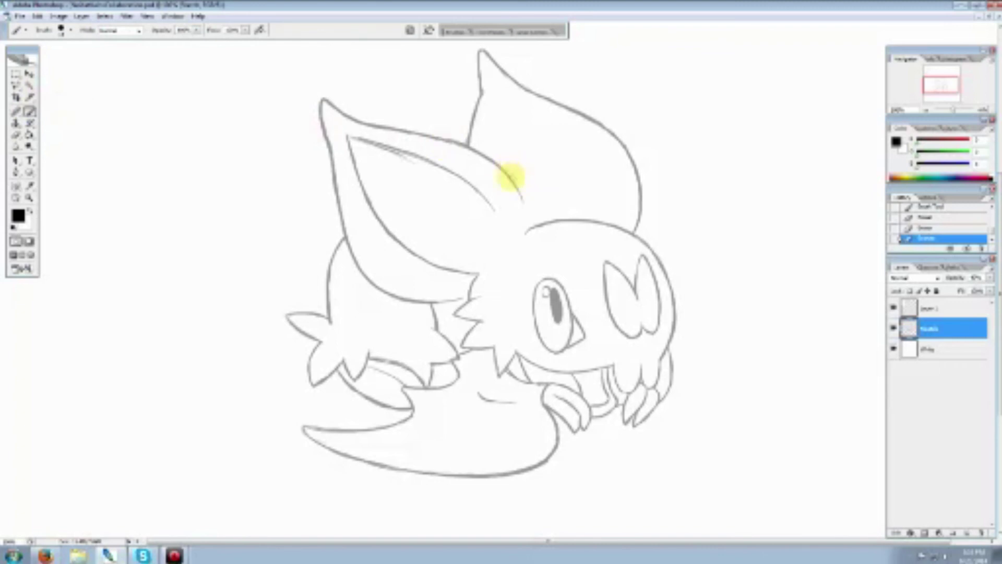
mouse_move(506, 174)
left_mouse_down()
mouse_move(456, 186)
mouse_move(500, 198)
mouse_move(389, 135)
mouse_move(346, 138)
mouse_move(446, 170)
mouse_move(483, 203)
mouse_move(420, 154)
mouse_move(473, 184)
left_mouse_up()
Erase the upper inner-ear line, try a longer brushed one reaching the top of the head, and erase that one too
left_click(16, 134)
left_click(29, 111)
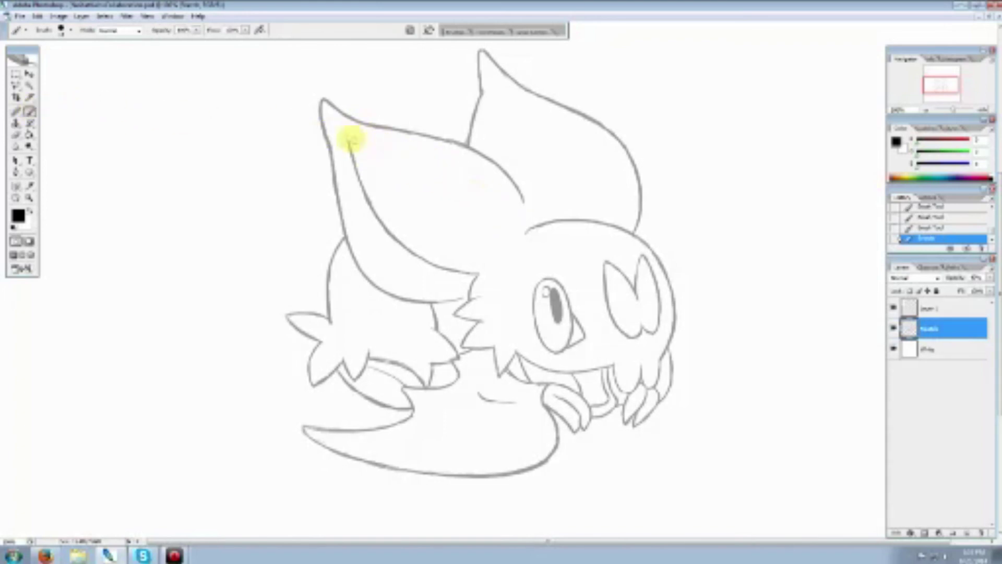
mouse_move(347, 137)
left_mouse_down()
mouse_move(421, 153)
mouse_move(409, 146)
mouse_move(465, 175)
mouse_move(516, 231)
mouse_move(496, 202)
mouse_move(434, 159)
mouse_move(445, 166)
left_mouse_up()
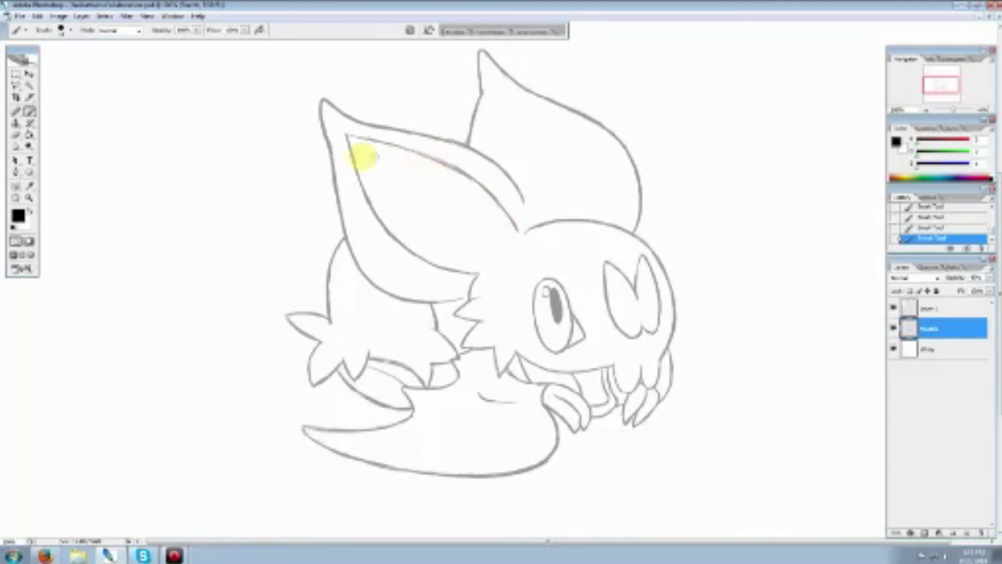
left_click(15, 134)
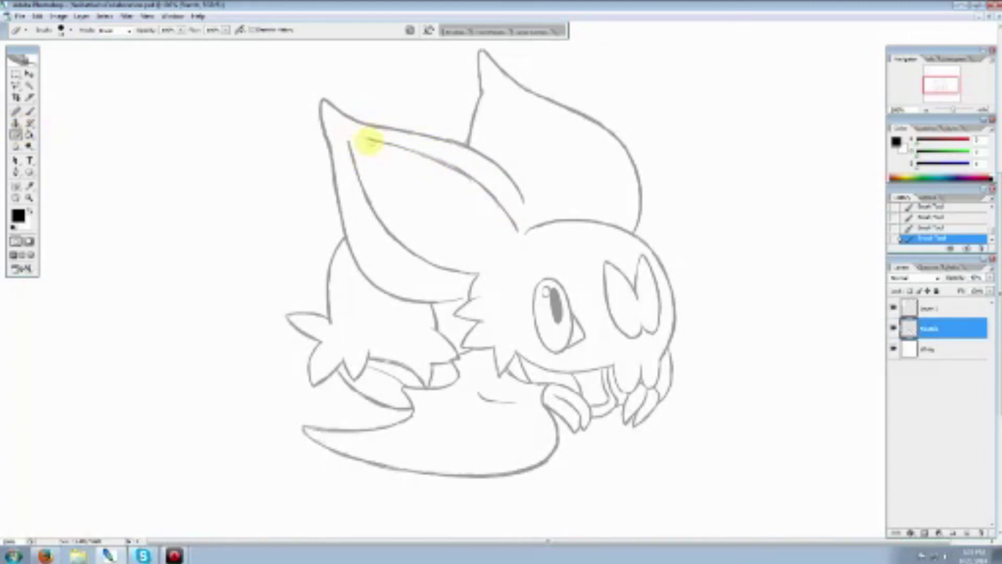
mouse_move(369, 141)
left_mouse_down()
mouse_move(436, 155)
mouse_move(476, 179)
mouse_move(512, 224)
left_mouse_up()
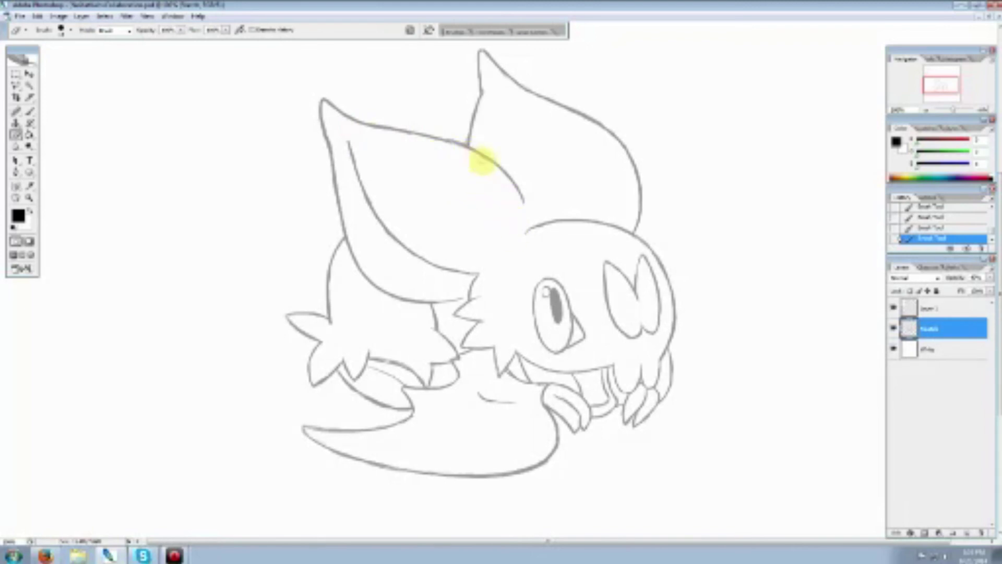
left_click_drag(486, 161, 464, 155)
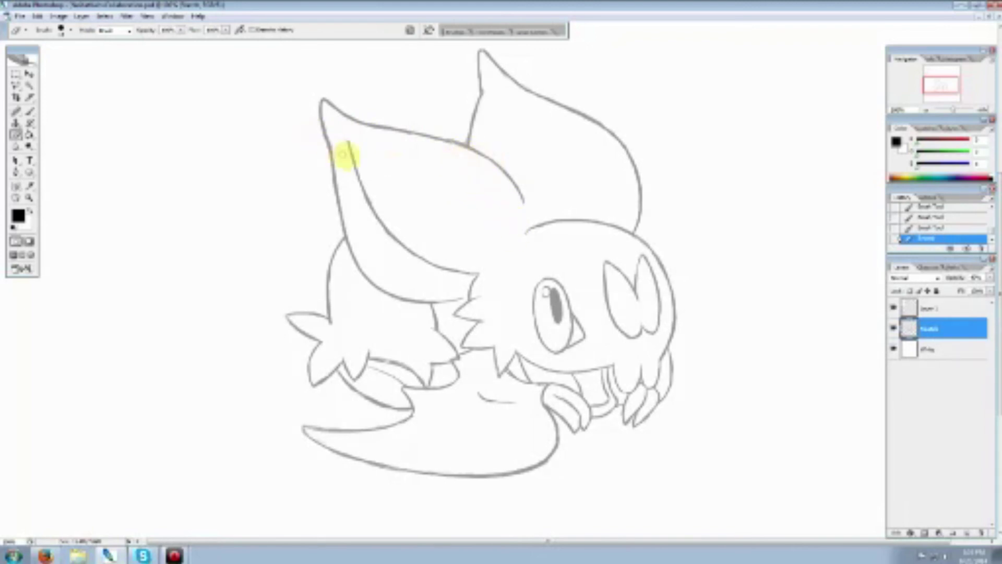
Clean up around the near ear's tip with the Eraser and brush the upper inner-ear line down to join the head outline
left_click_drag(347, 155, 362, 157)
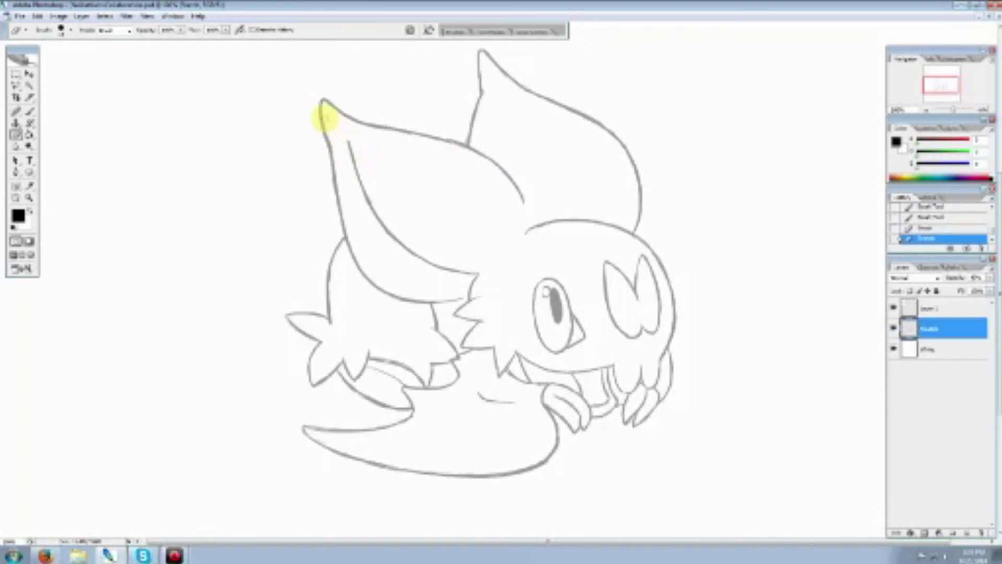
mouse_move(325, 119)
left_mouse_down()
mouse_move(331, 139)
mouse_move(315, 118)
mouse_move(326, 97)
mouse_move(316, 89)
left_mouse_up()
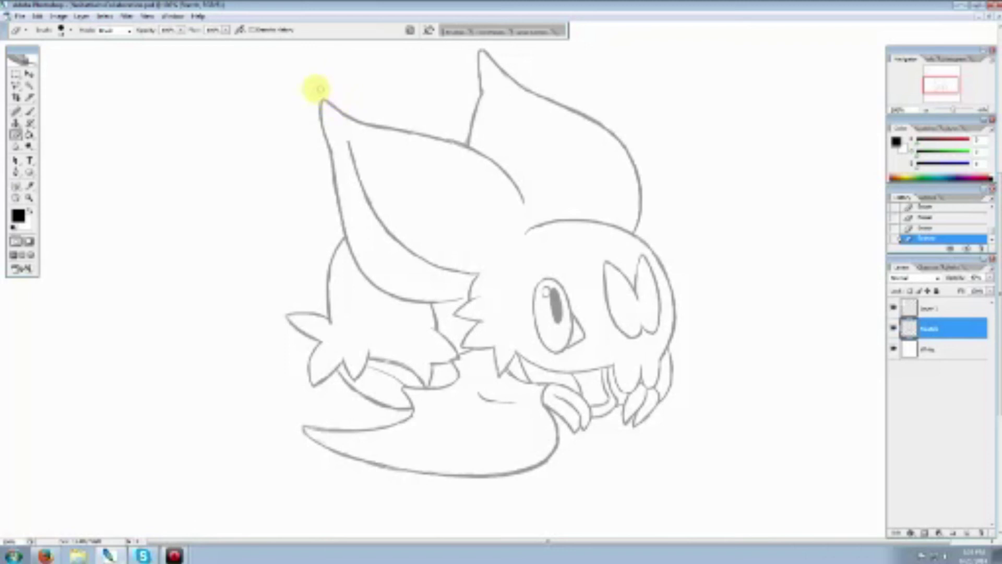
left_click(29, 112)
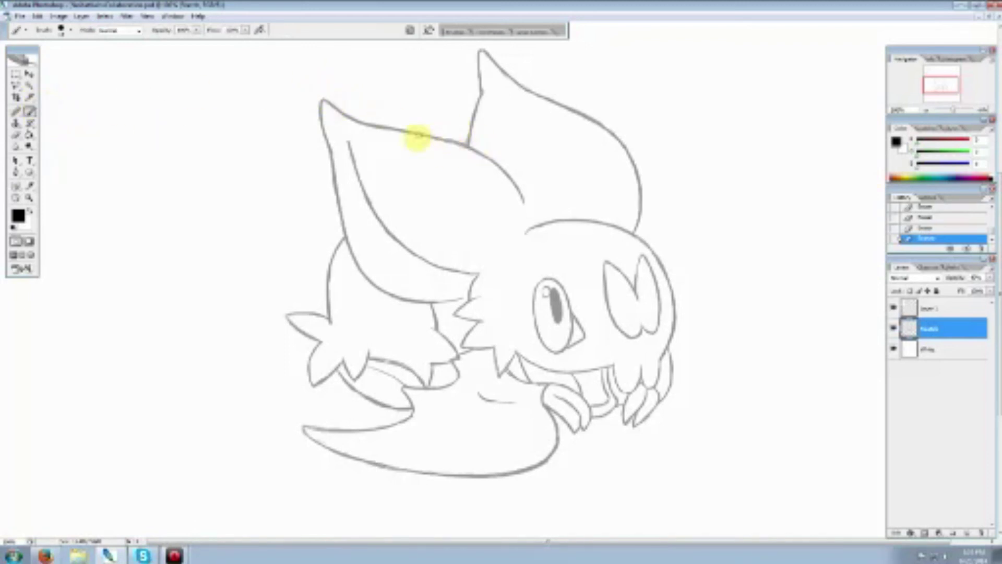
mouse_move(350, 141)
left_mouse_down()
mouse_move(435, 164)
mouse_move(404, 148)
mouse_move(474, 179)
mouse_move(465, 171)
mouse_move(515, 230)
left_mouse_up()
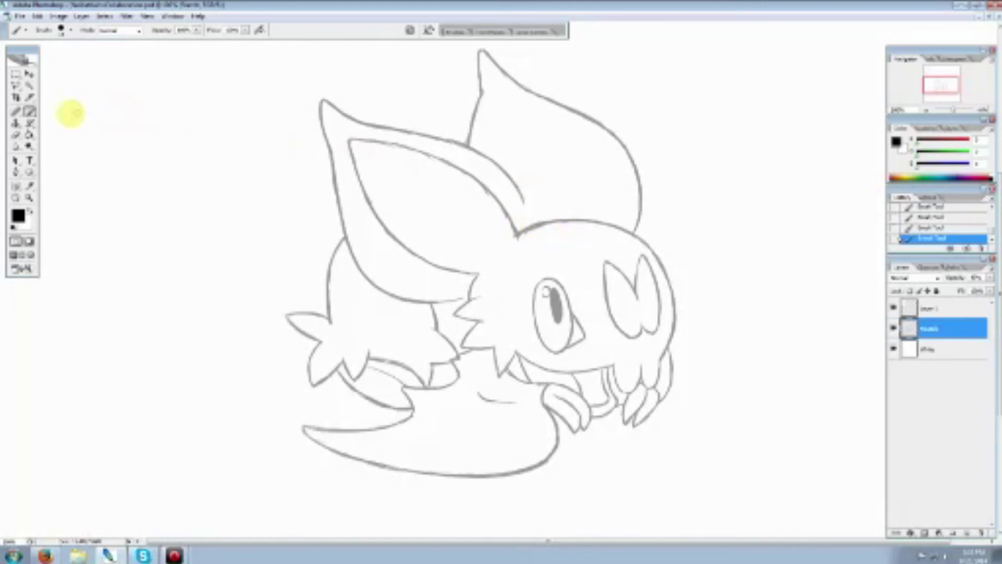
Clean the junction of the inner-ear line and head with the Eraser, and trim and rebrush the loose end of the ear's upper outline
left_click(16, 134)
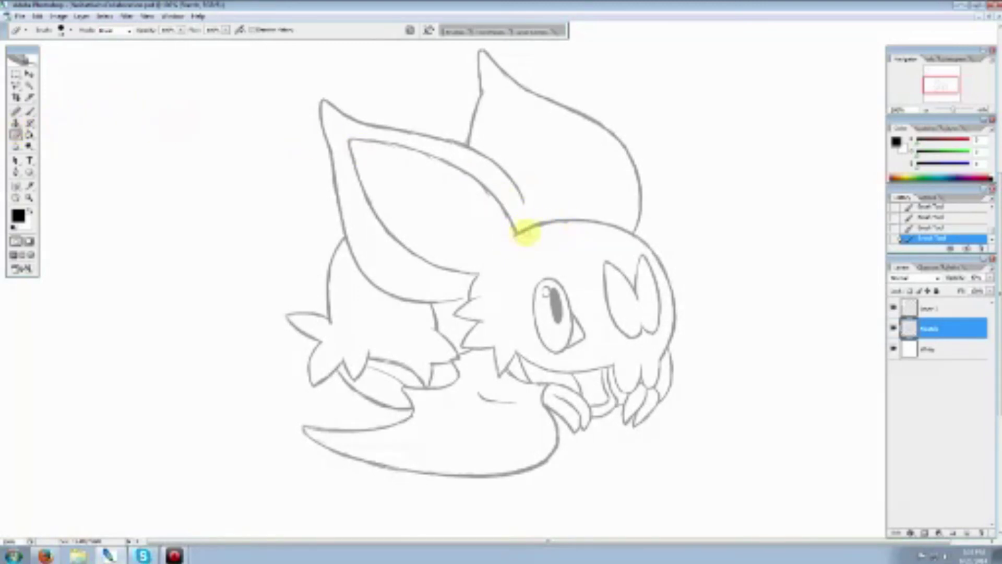
left_click(514, 239)
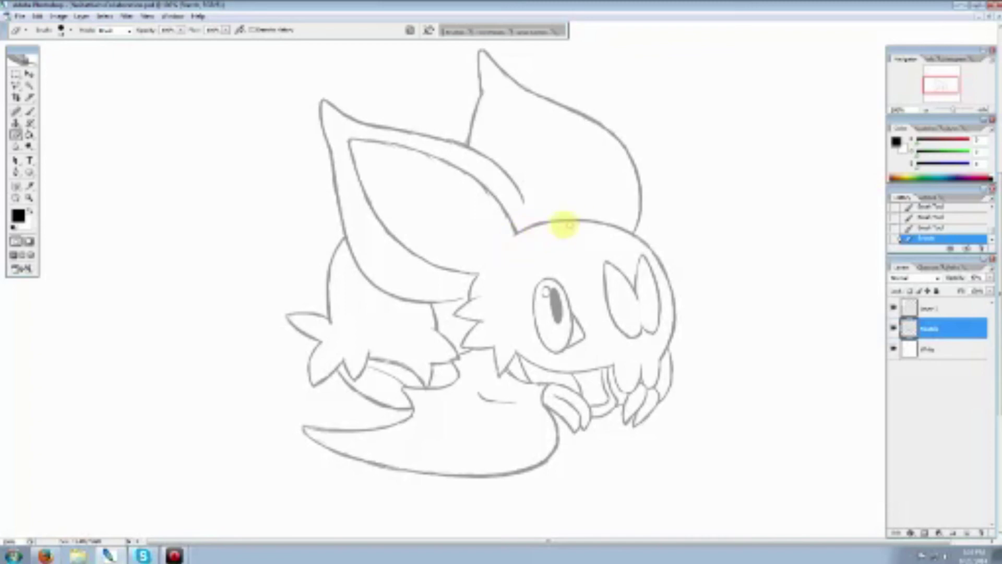
left_click(511, 242)
mouse_move(506, 245)
left_mouse_down()
mouse_move(508, 225)
mouse_move(516, 239)
mouse_move(479, 188)
mouse_move(512, 227)
mouse_move(492, 198)
mouse_move(398, 147)
left_mouse_up()
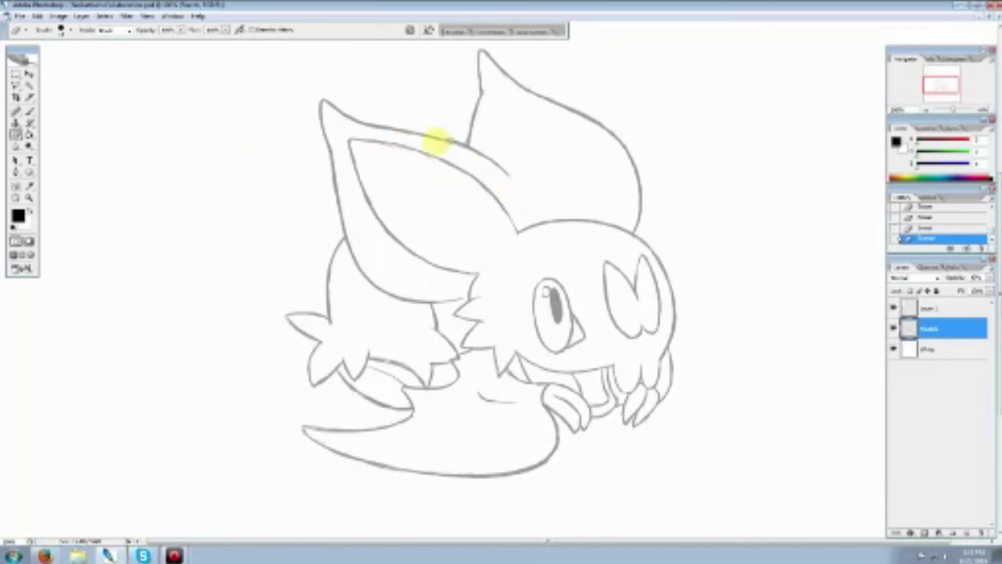
left_click(30, 111)
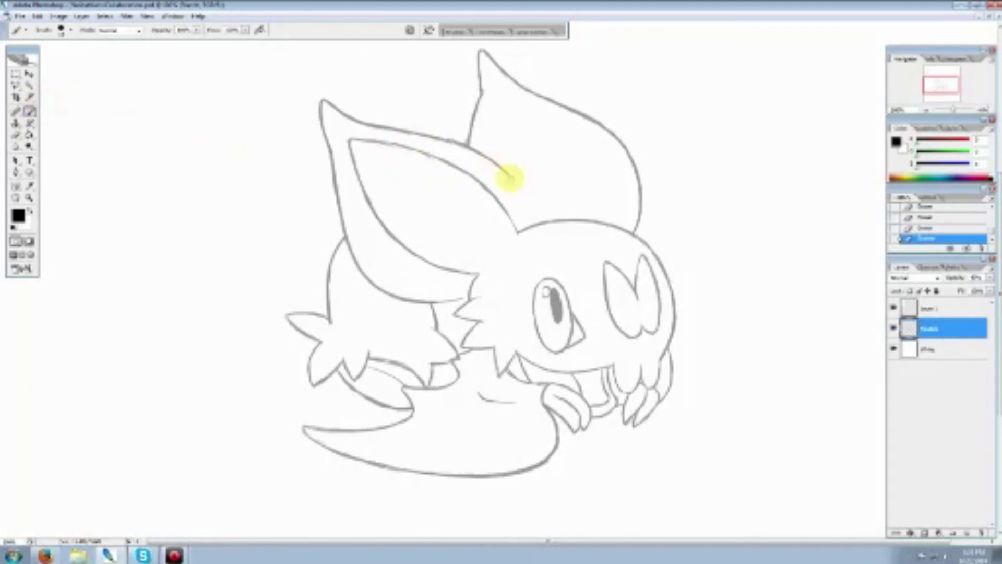
mouse_move(510, 179)
left_mouse_down()
mouse_move(522, 194)
mouse_move(457, 142)
left_mouse_up()
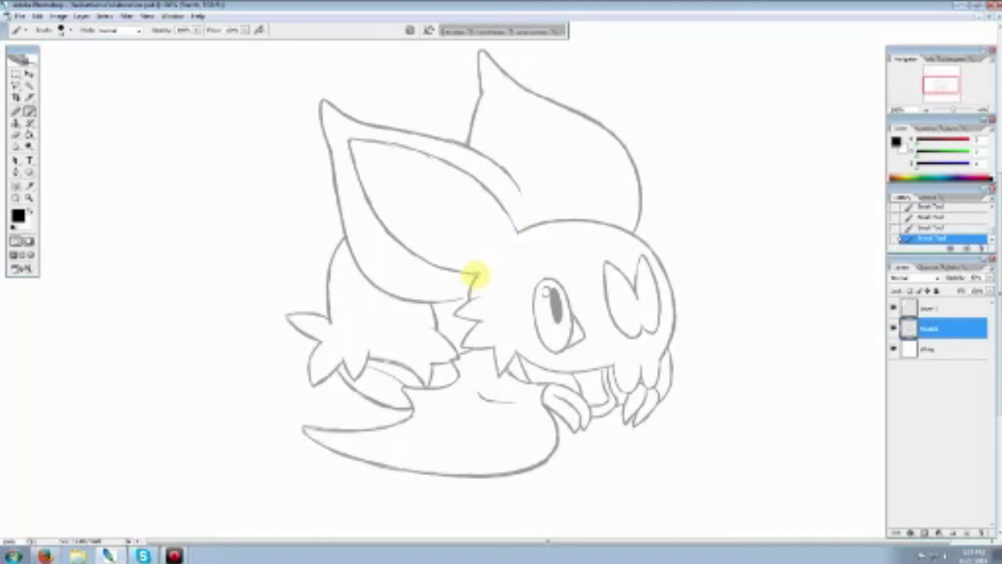
Clean the cheek end of the near ear's lower outline with the Eraser and brush the outline to meet the cheek fur
left_click(16, 134)
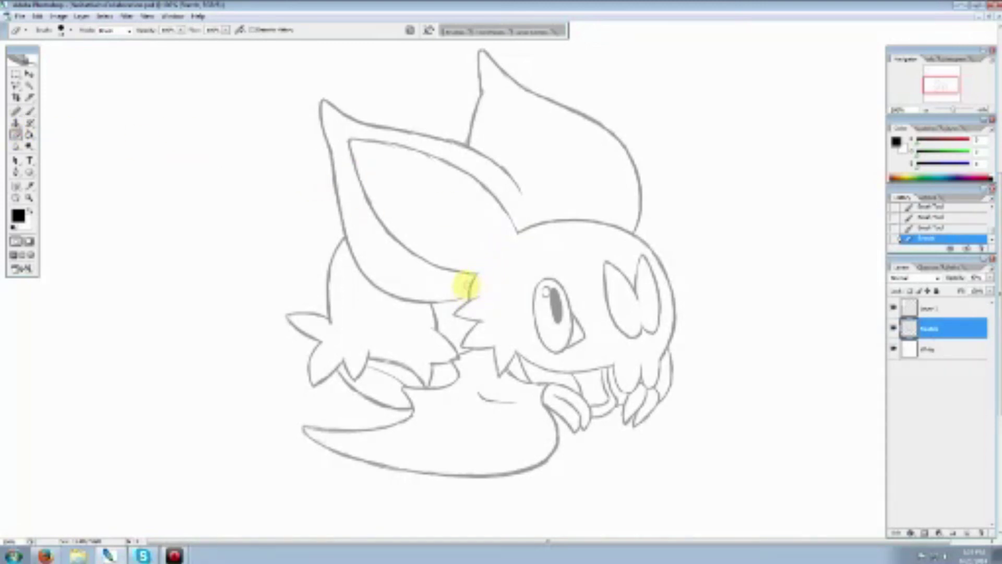
mouse_move(466, 284)
left_mouse_down()
mouse_move(499, 213)
mouse_move(532, 187)
mouse_move(536, 229)
mouse_move(564, 239)
mouse_move(565, 224)
mouse_move(578, 234)
mouse_move(459, 301)
mouse_move(334, 225)
mouse_move(458, 302)
mouse_move(431, 303)
mouse_move(459, 298)
left_mouse_up()
left_click(30, 111)
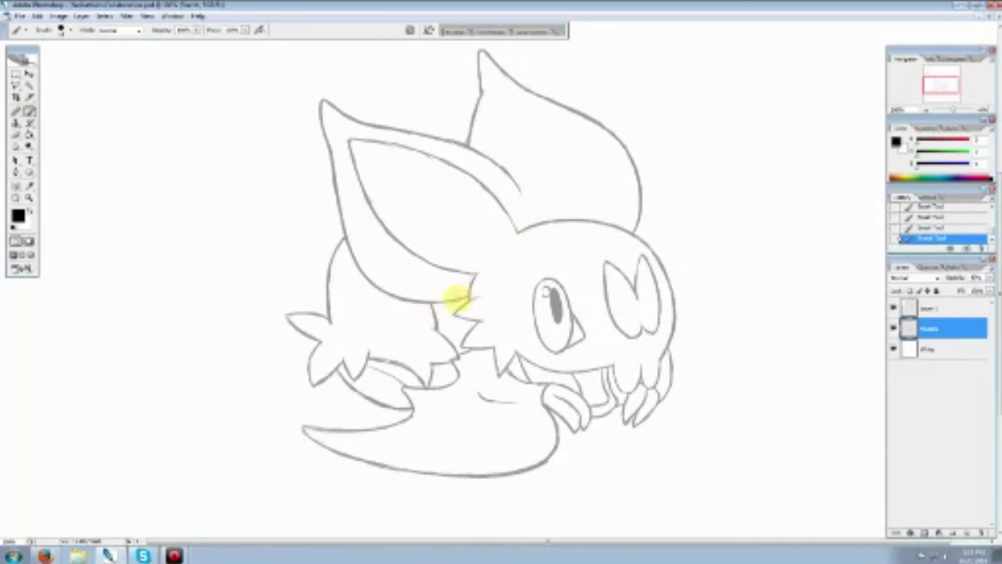
key("ctrl+z")
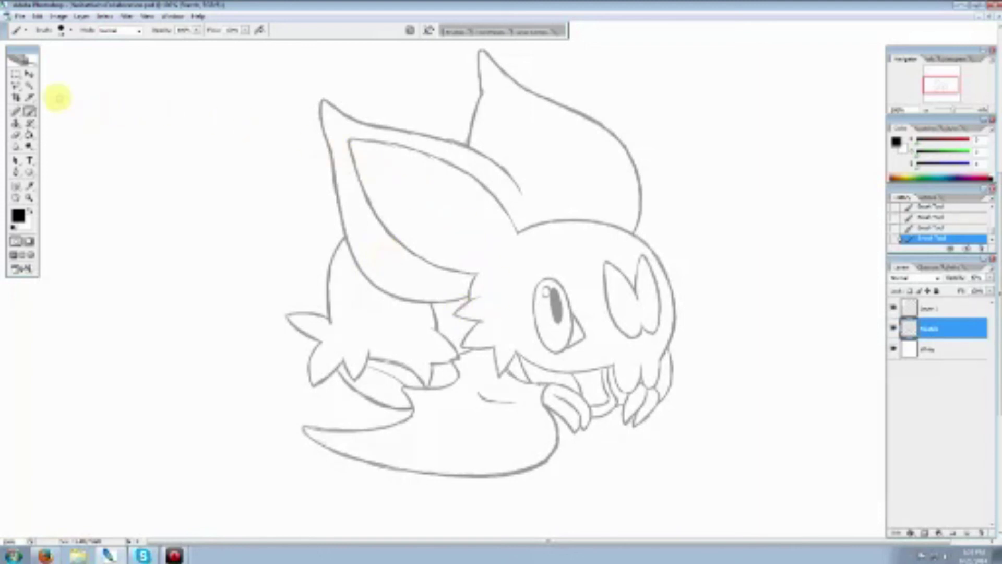
Erase the upper stretch of the near ear's lower inner line, rebrush it from the tip, and thin the new stroke with the Eraser
left_click(16, 134)
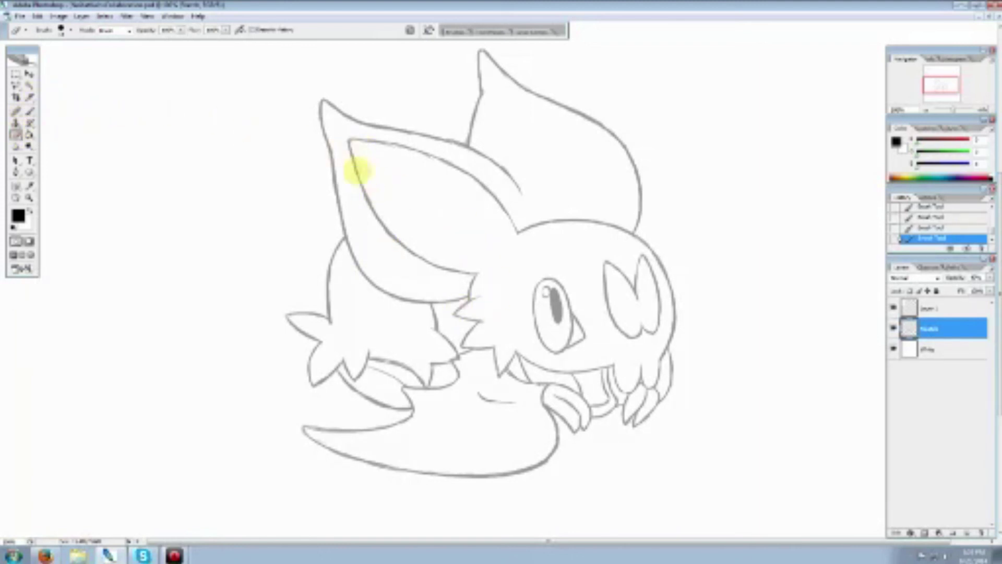
left_click_drag(356, 170, 414, 250)
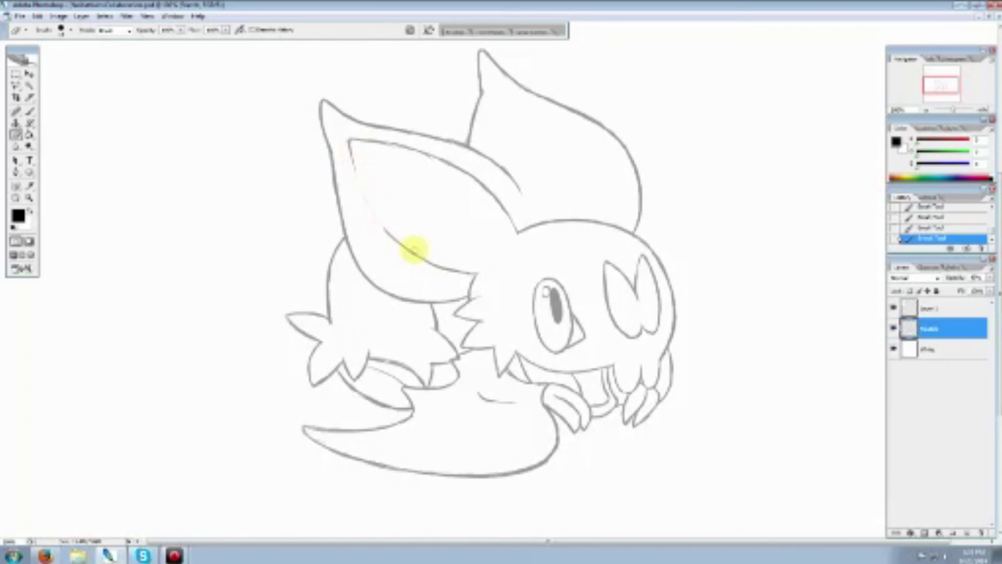
left_click(29, 111)
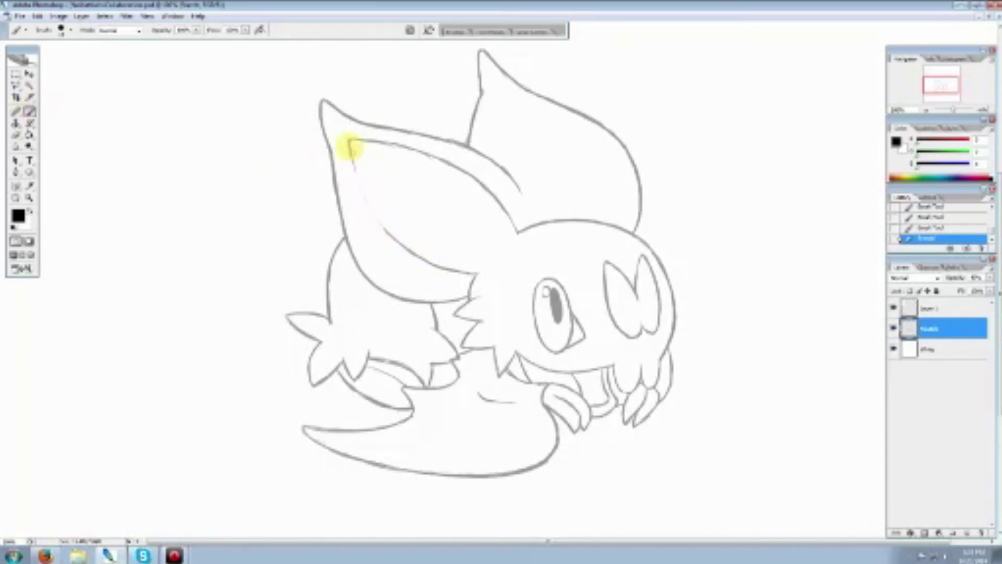
mouse_move(351, 148)
left_mouse_down()
mouse_move(362, 191)
mouse_move(356, 171)
mouse_move(396, 241)
mouse_move(385, 231)
mouse_move(427, 264)
left_mouse_up()
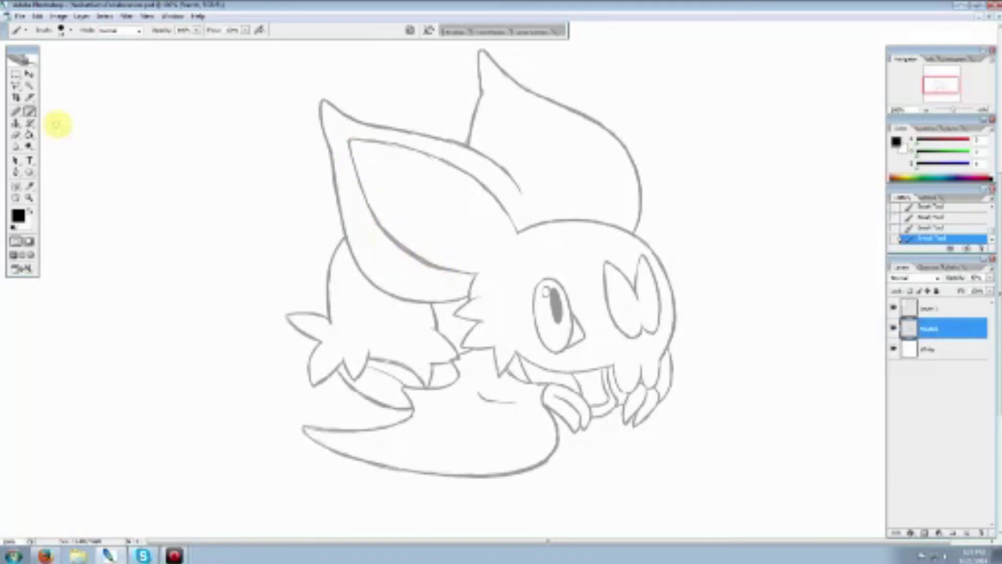
left_click(15, 134)
mouse_move(391, 213)
left_mouse_down()
mouse_move(442, 266)
mouse_move(411, 249)
mouse_move(452, 267)
mouse_move(428, 261)
mouse_move(434, 270)
mouse_move(448, 274)
mouse_move(395, 249)
left_mouse_up()
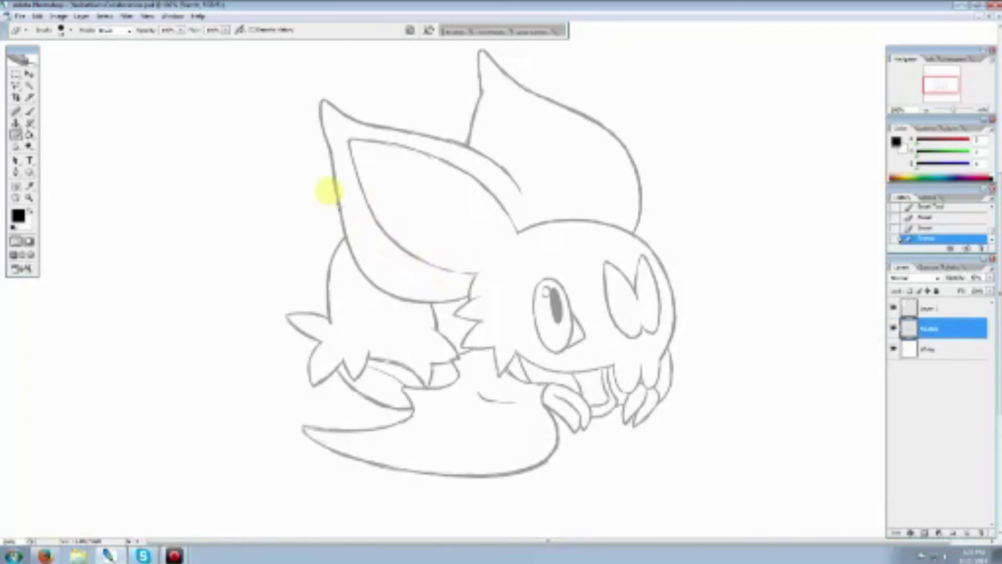
Strengthen the lower inner-ear line toward the cheek with the Brush and smooth its outer edge with the Eraser
left_click(30, 111)
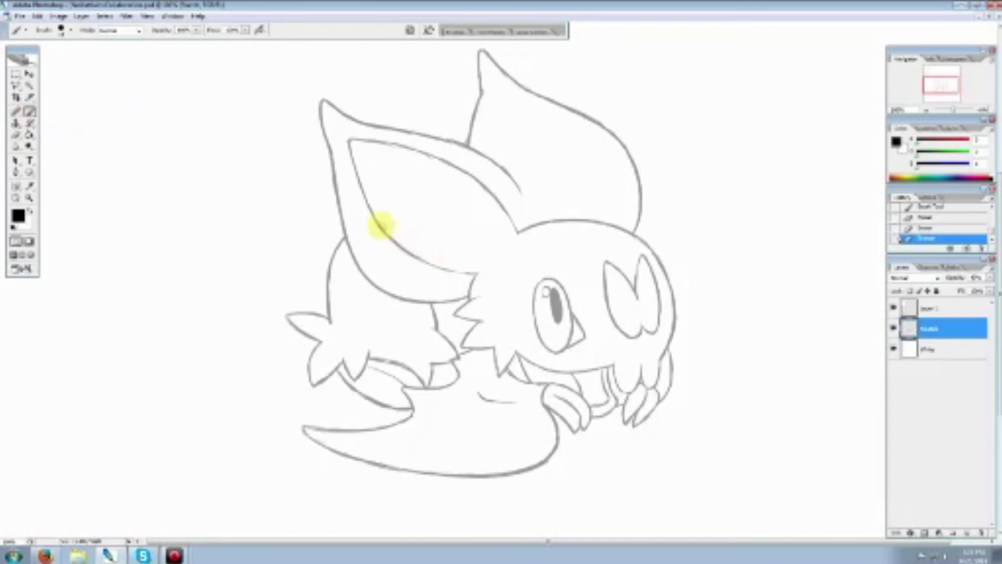
mouse_move(380, 223)
left_mouse_down()
mouse_move(425, 261)
mouse_move(462, 272)
left_mouse_up()
left_click(15, 134)
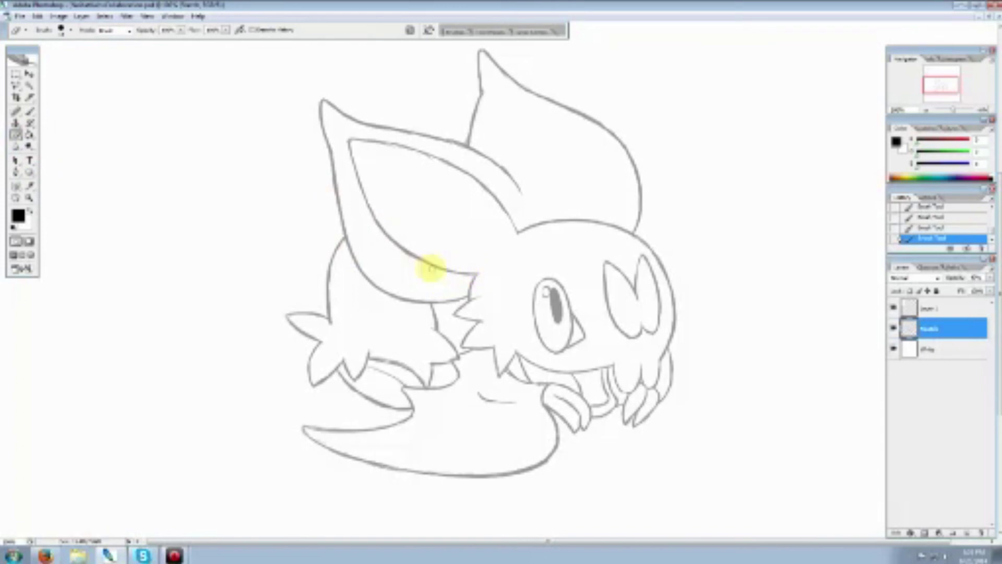
left_click_drag(382, 236, 358, 212)
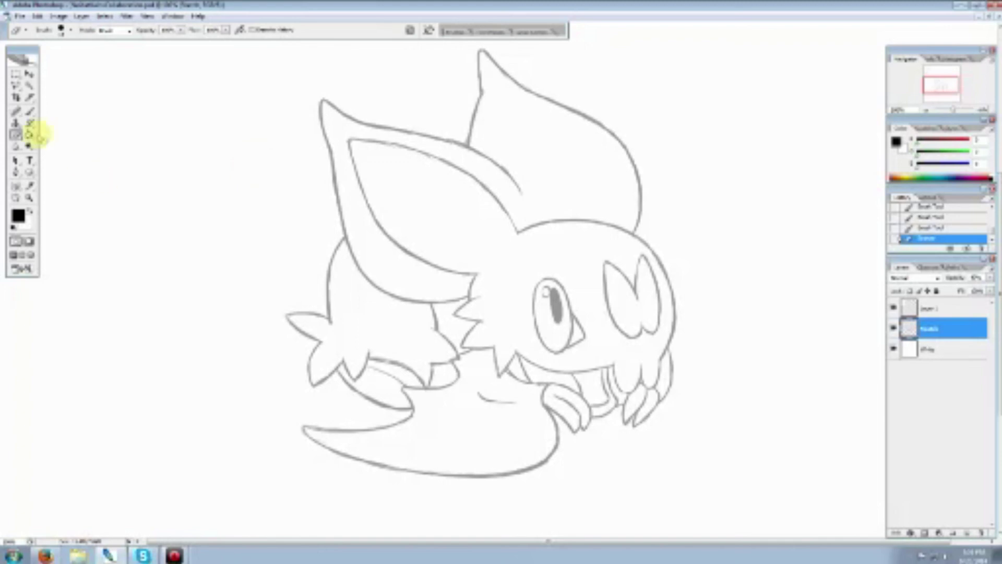
Erase the middle of the lower inner-ear line, brush a smooth curve across the gap, and trim the new stroke's edges
left_click(29, 112)
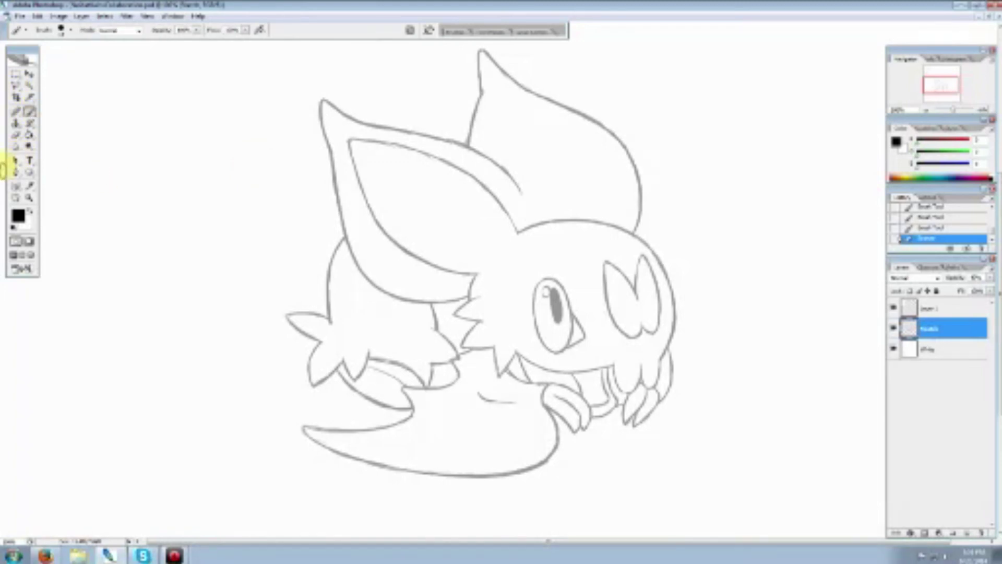
left_click(15, 135)
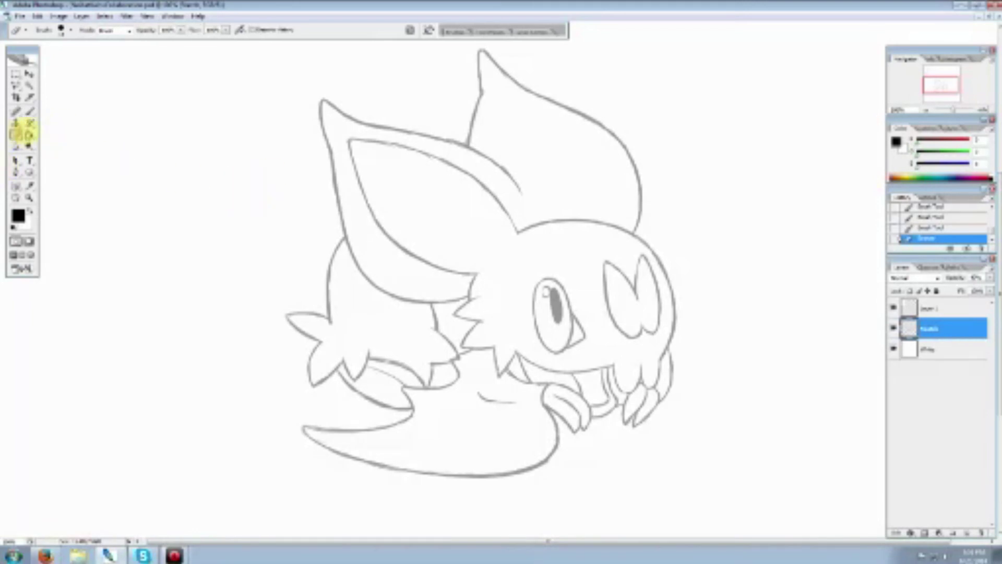
left_click_drag(380, 224, 437, 261)
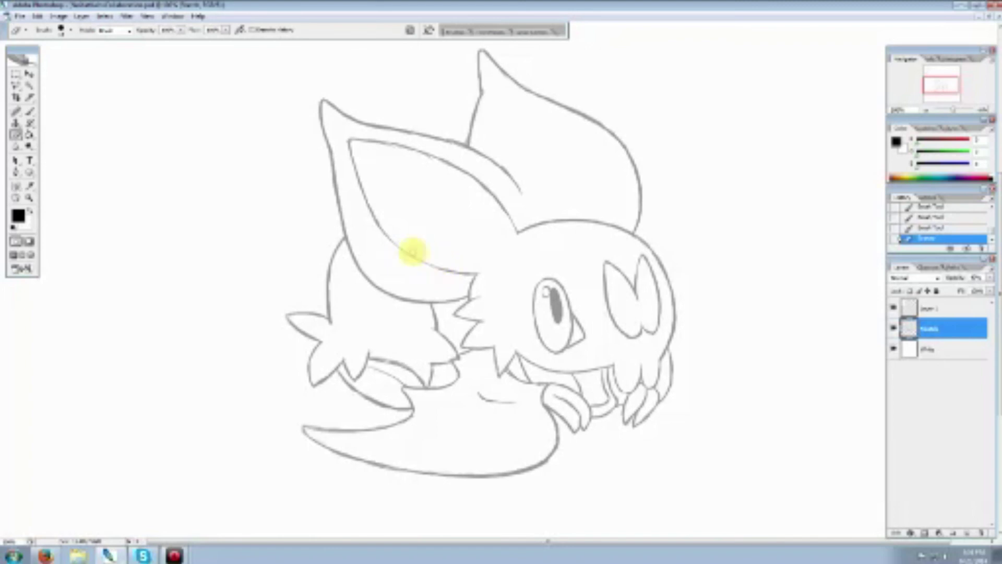
left_click(30, 111)
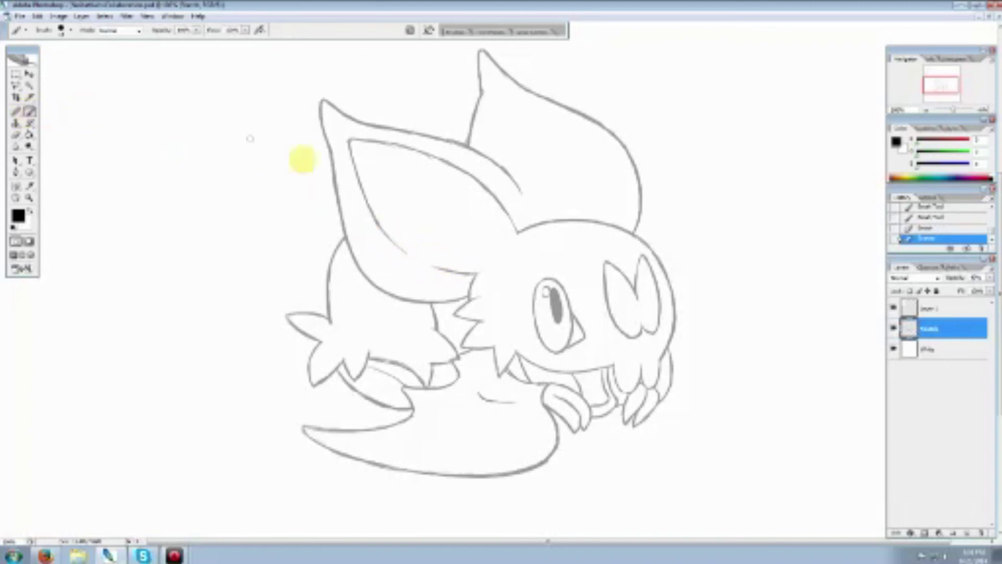
left_click_drag(376, 223, 402, 253)
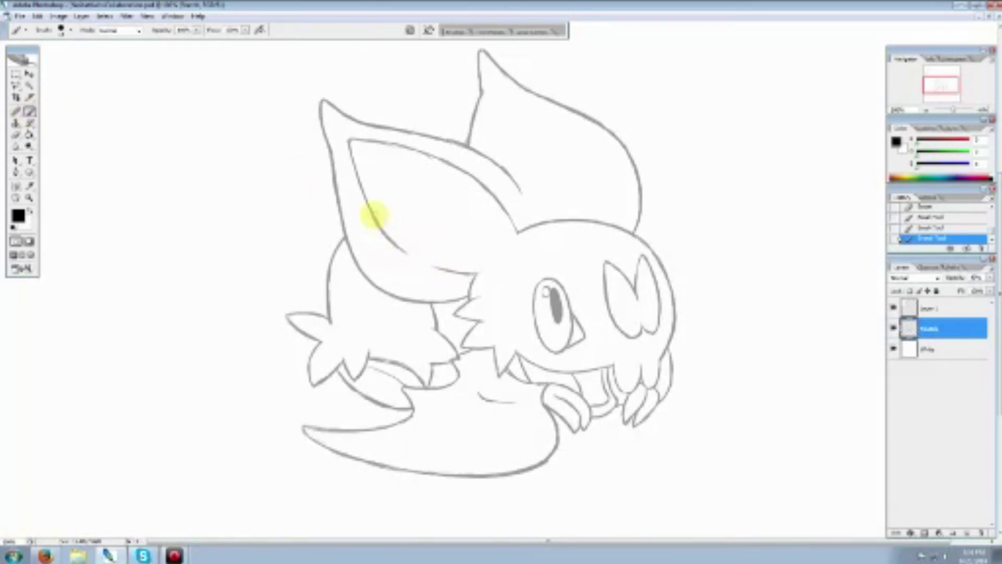
left_click_drag(374, 213, 430, 264)
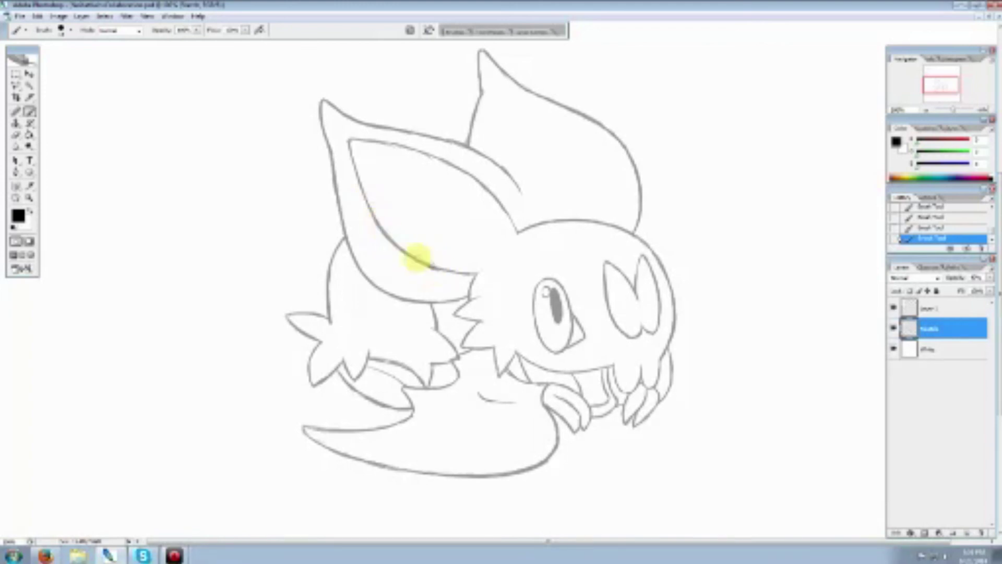
left_click(15, 134)
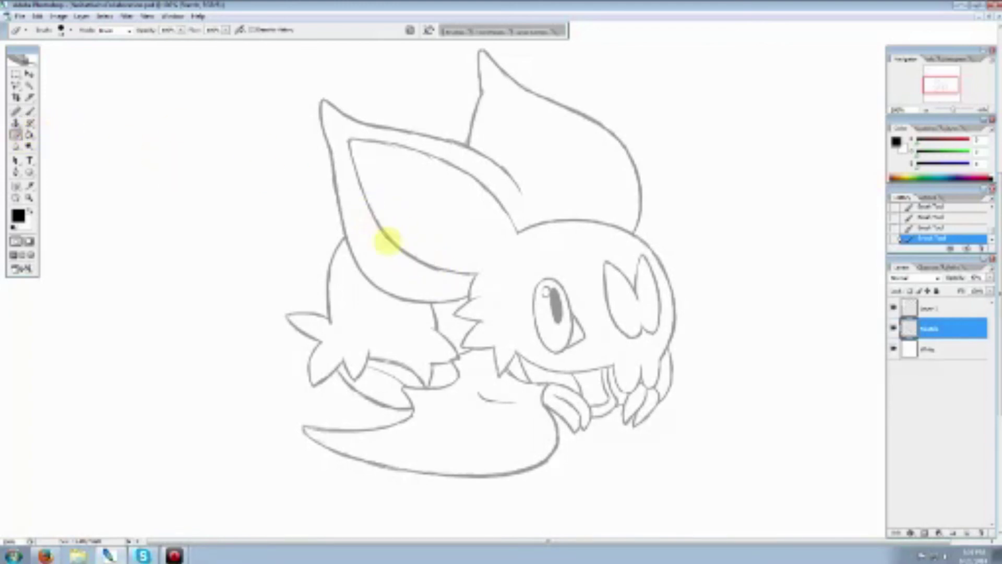
mouse_move(428, 268)
left_mouse_down()
mouse_move(376, 206)
mouse_move(376, 179)
left_mouse_up()
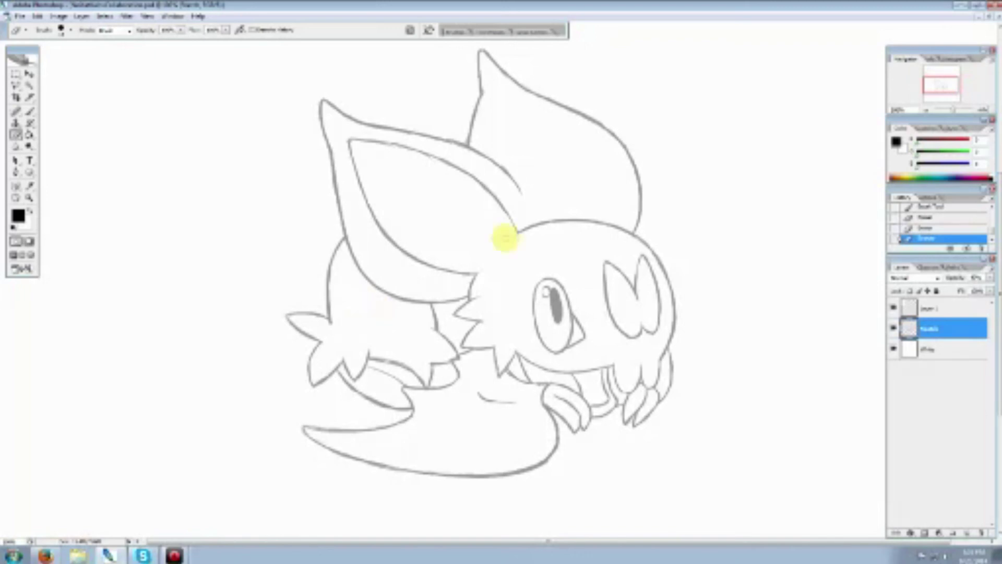
Erase the head-side half of the upper inner-ear line and brush it again, curving steeply down to the head outline
left_click(29, 110)
left_click(29, 111)
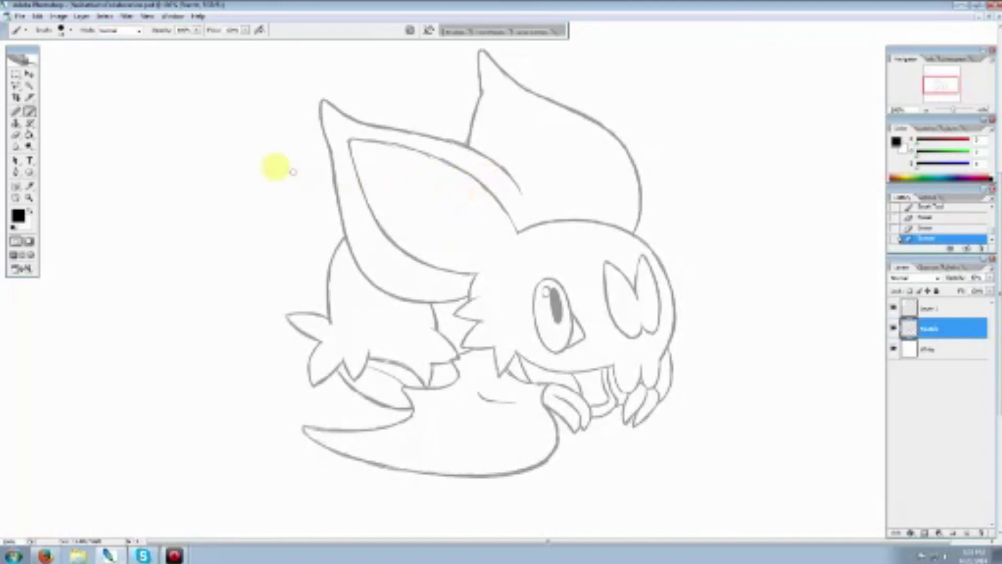
left_click(16, 135)
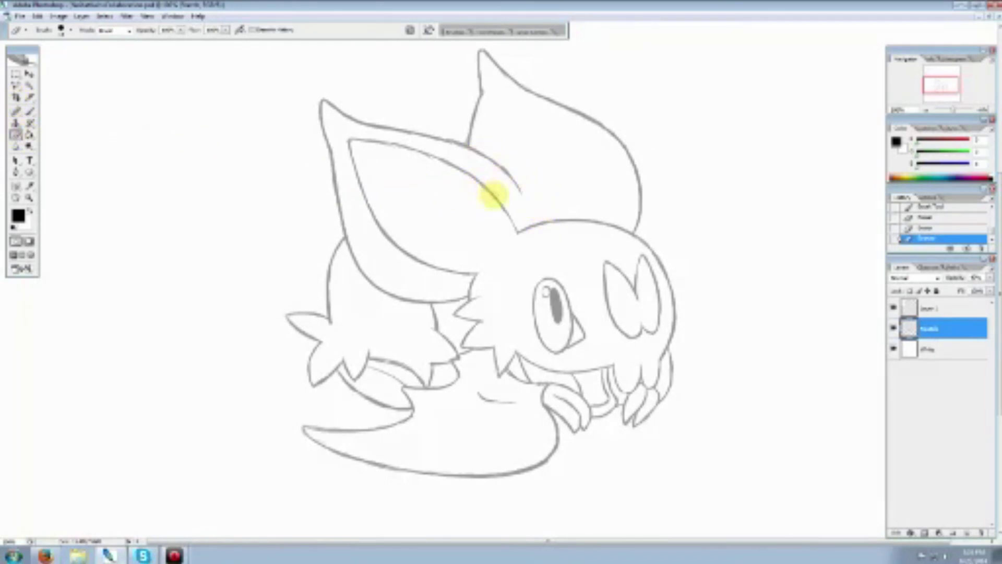
mouse_move(454, 172)
left_mouse_down()
mouse_move(501, 202)
mouse_move(506, 221)
mouse_move(503, 208)
left_mouse_up()
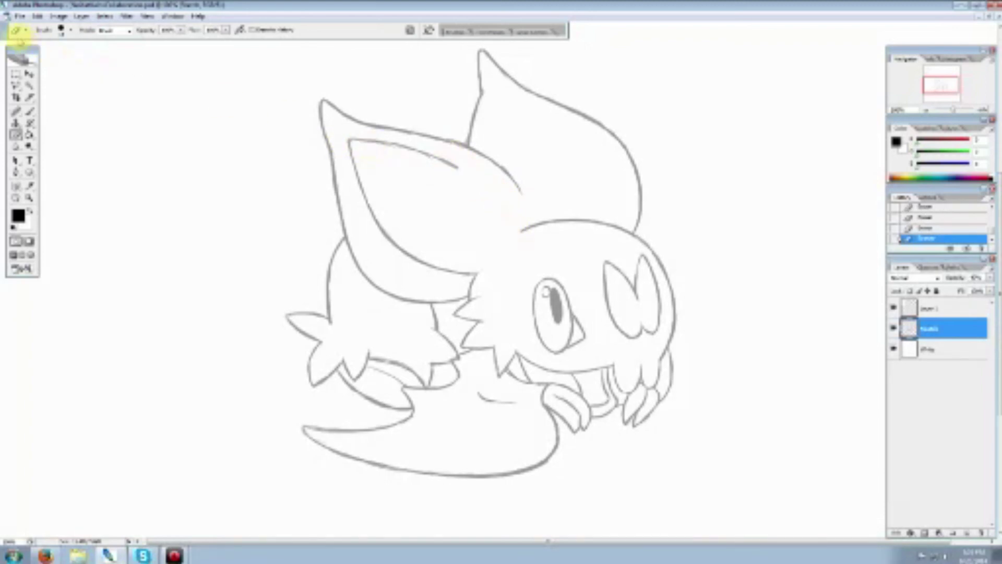
left_click(19, 15)
left_click(38, 125)
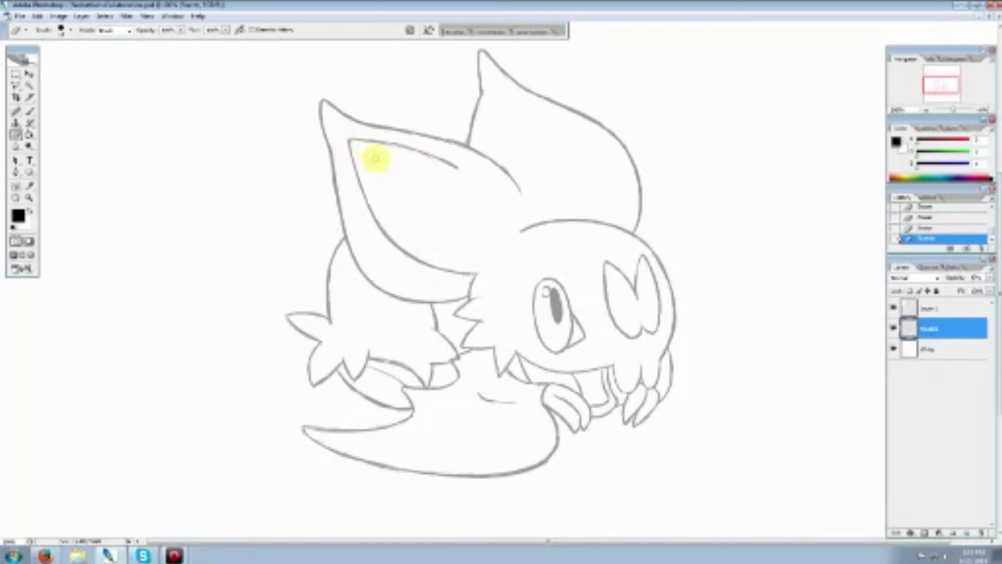
mouse_move(423, 150)
left_mouse_down()
mouse_move(332, 140)
mouse_move(440, 153)
mouse_move(394, 143)
mouse_move(493, 180)
mouse_move(482, 172)
mouse_move(513, 228)
left_mouse_up()
left_click(29, 112)
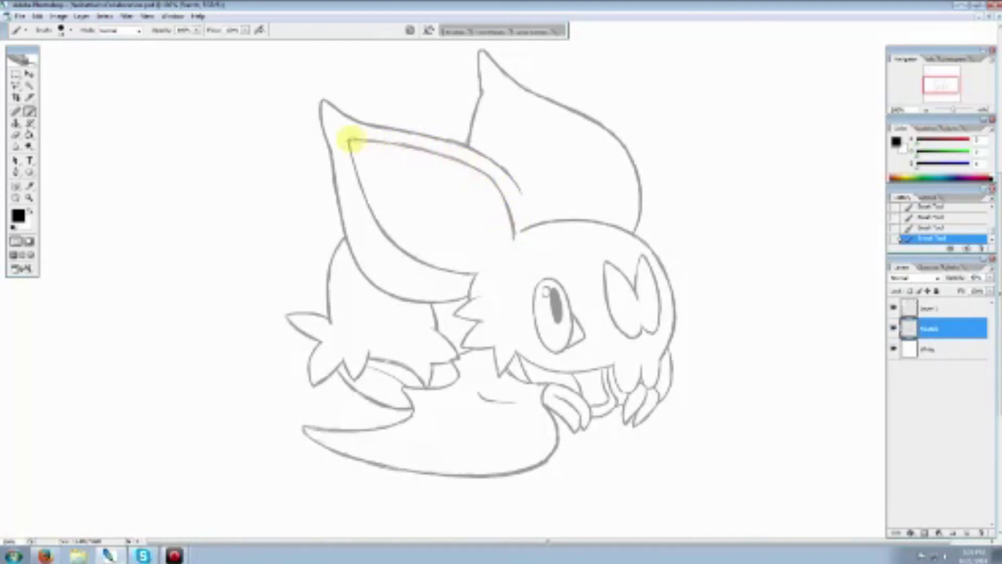
Erase the upper inner-ear line near the inner tip and rebrush it as a curve starting from the lower line's end
left_click(16, 134)
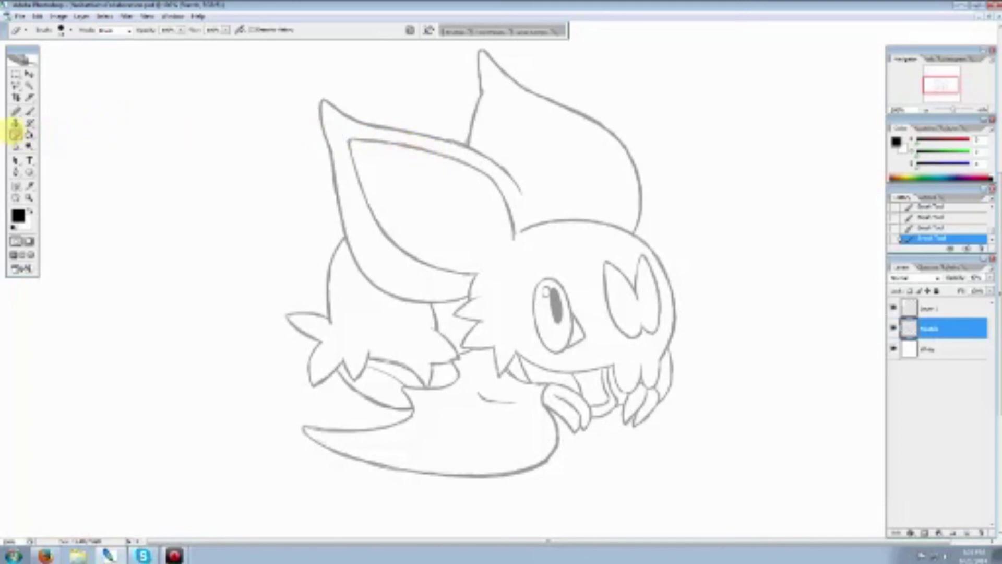
mouse_move(351, 136)
left_mouse_down()
mouse_move(342, 146)
mouse_move(371, 139)
mouse_move(428, 155)
left_mouse_up()
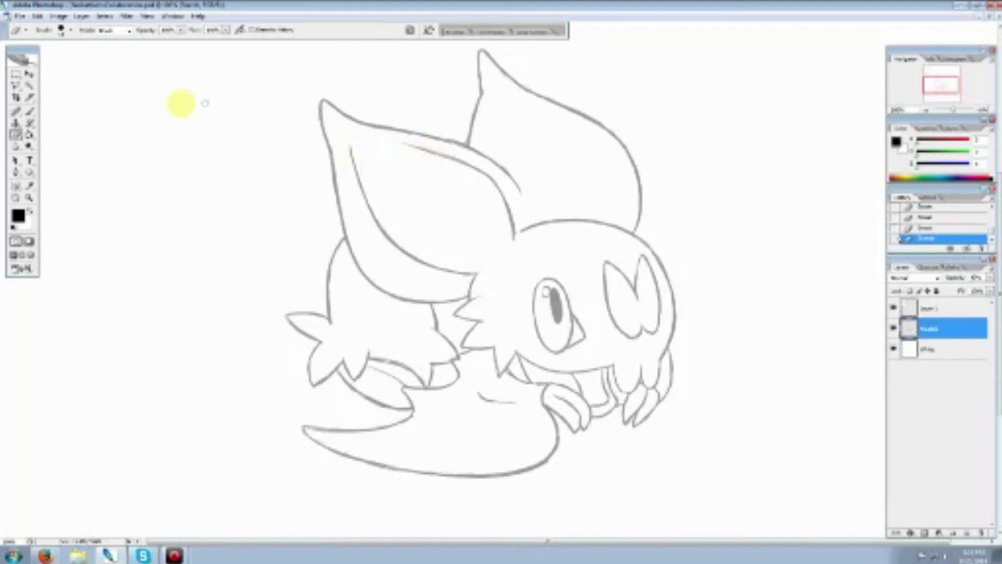
left_click(29, 111)
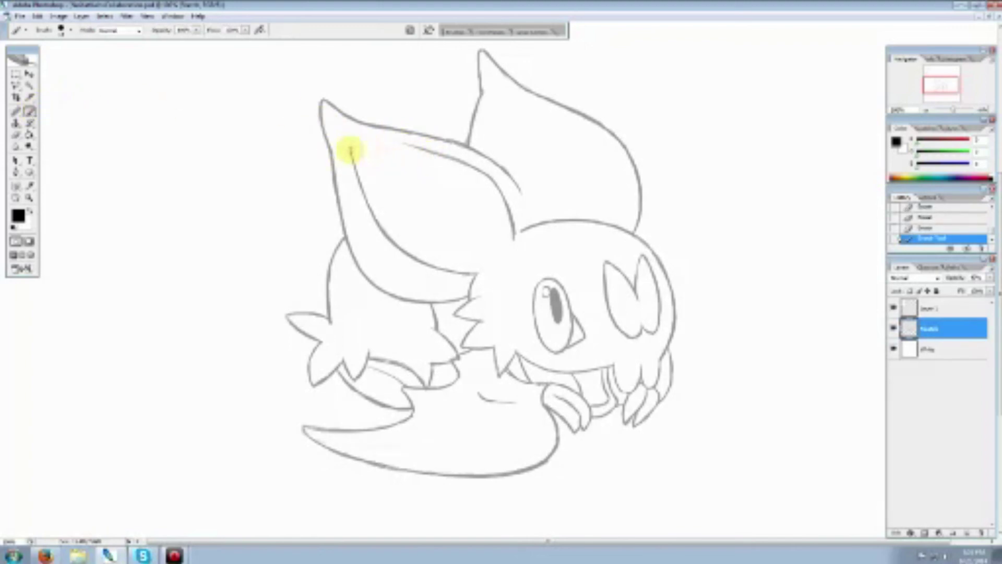
left_click_drag(350, 142, 420, 150)
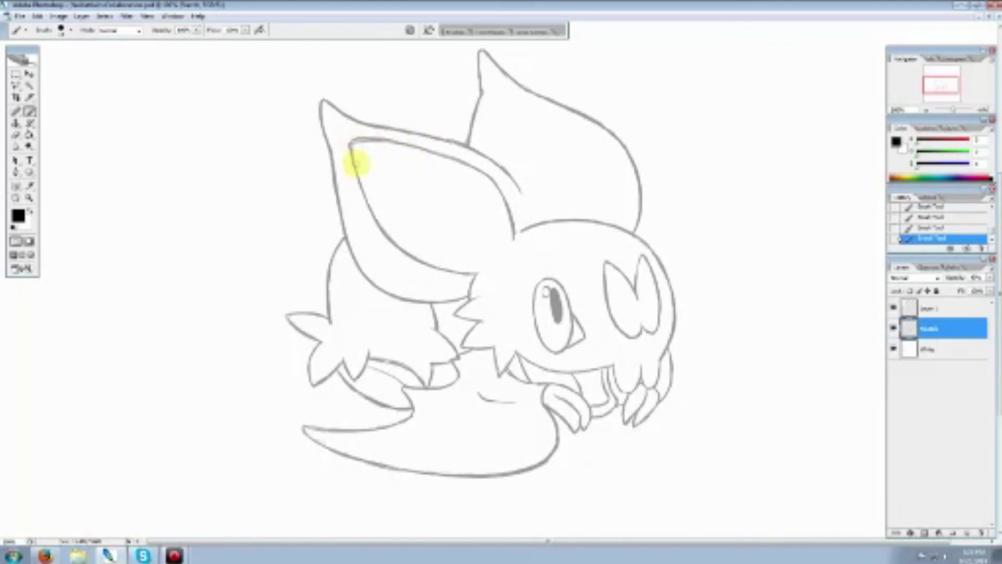
Reshape the inner ear's tip and upper line with the Eraser and Brush, trim the stroke, and step back one state in the history
left_click(16, 135)
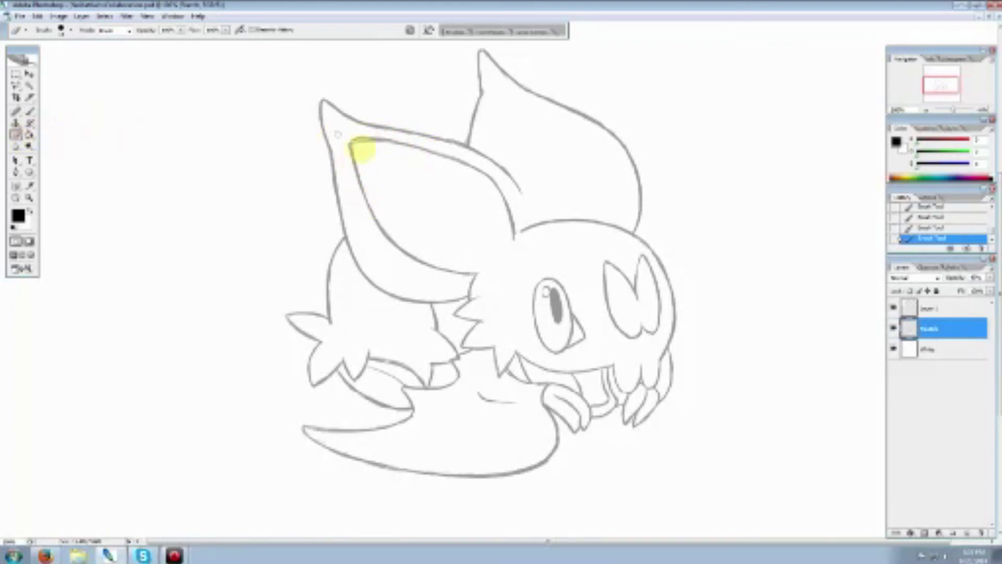
mouse_move(348, 139)
left_mouse_down()
mouse_move(358, 193)
mouse_move(389, 127)
mouse_move(355, 144)
mouse_move(412, 149)
mouse_move(398, 137)
mouse_move(364, 137)
mouse_move(421, 146)
mouse_move(449, 164)
left_mouse_up()
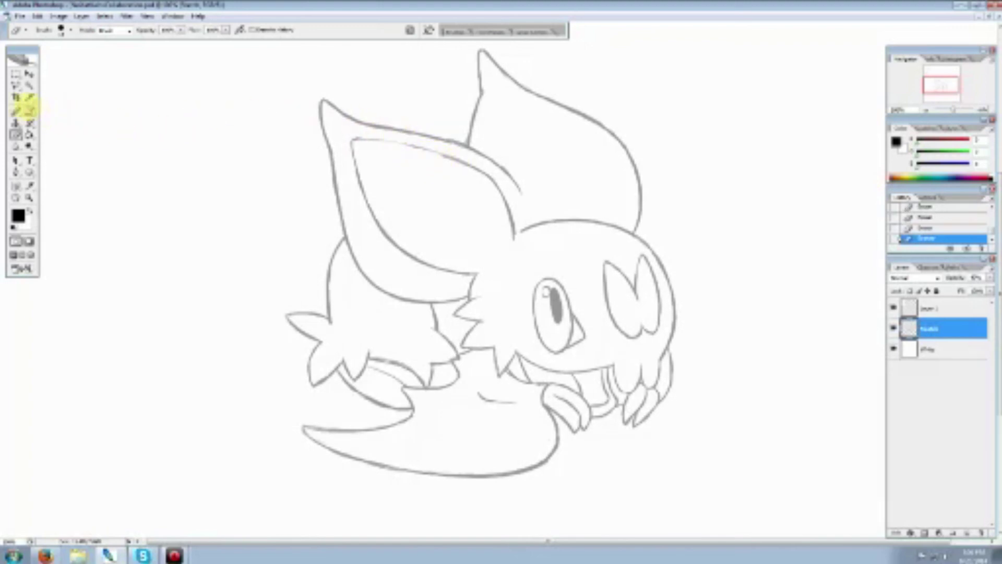
left_click(29, 111)
left_click_drag(351, 139, 478, 171)
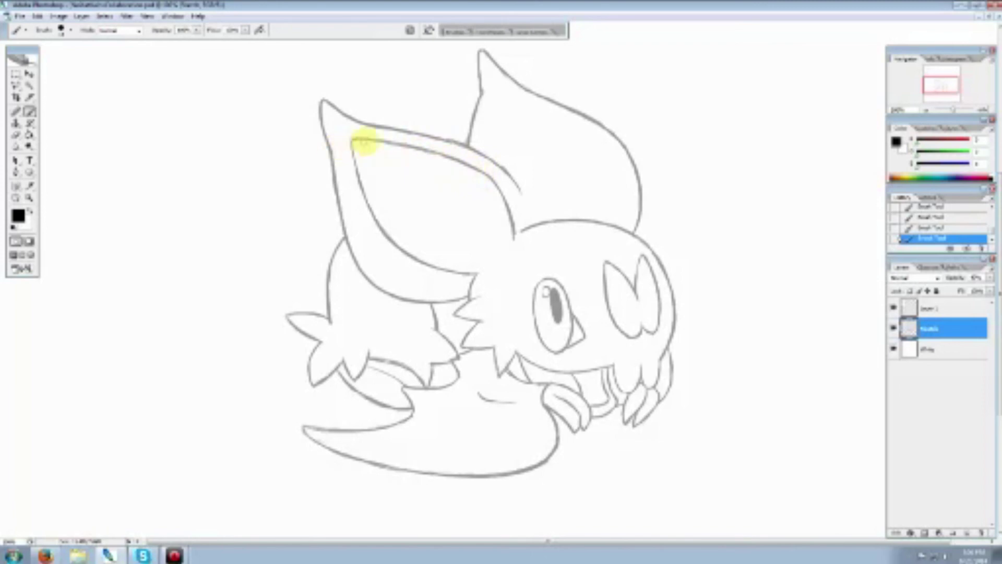
left_click(16, 134)
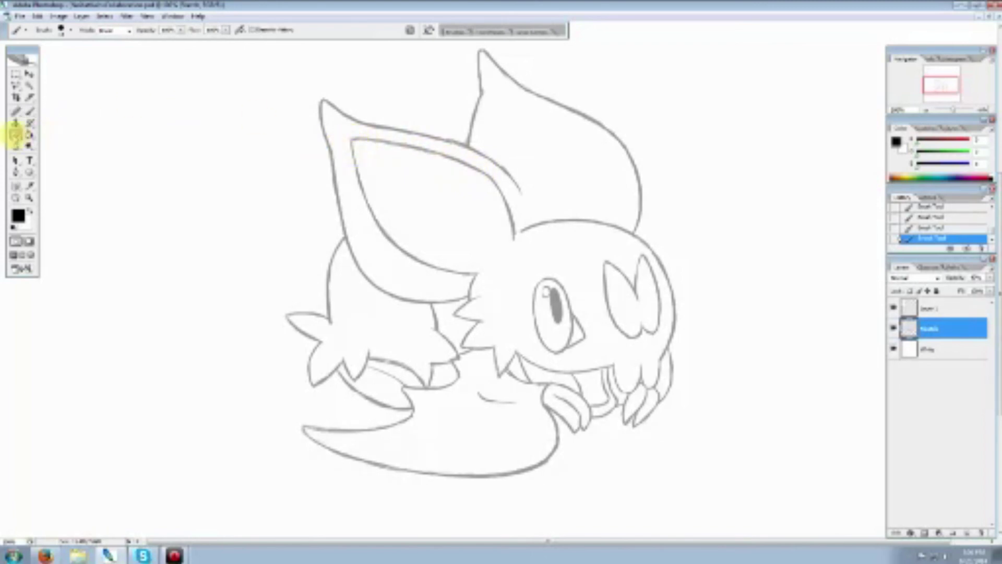
mouse_move(350, 137)
left_mouse_down()
mouse_move(389, 138)
mouse_move(423, 160)
mouse_move(496, 177)
mouse_move(514, 229)
mouse_move(508, 201)
left_mouse_up()
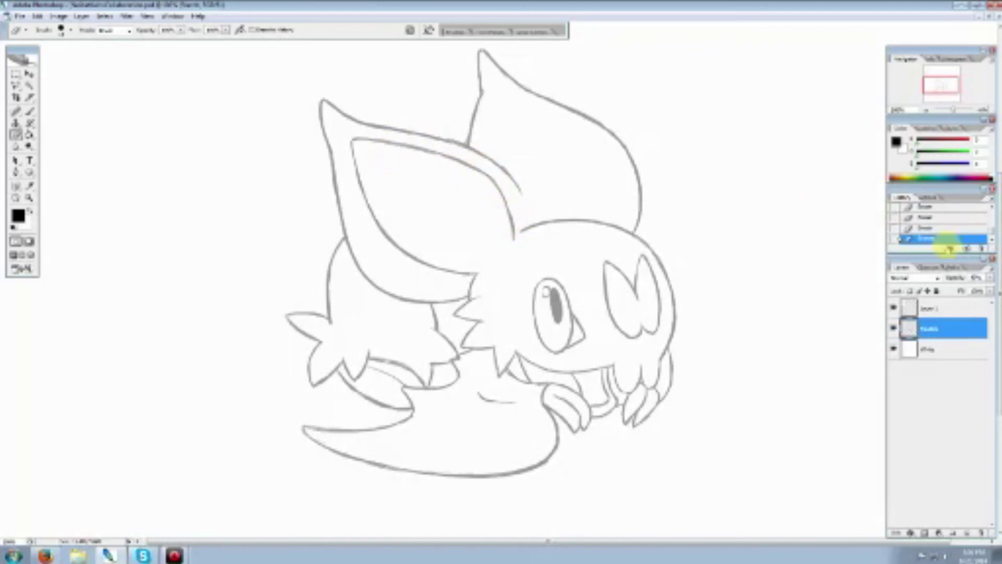
left_click(937, 228)
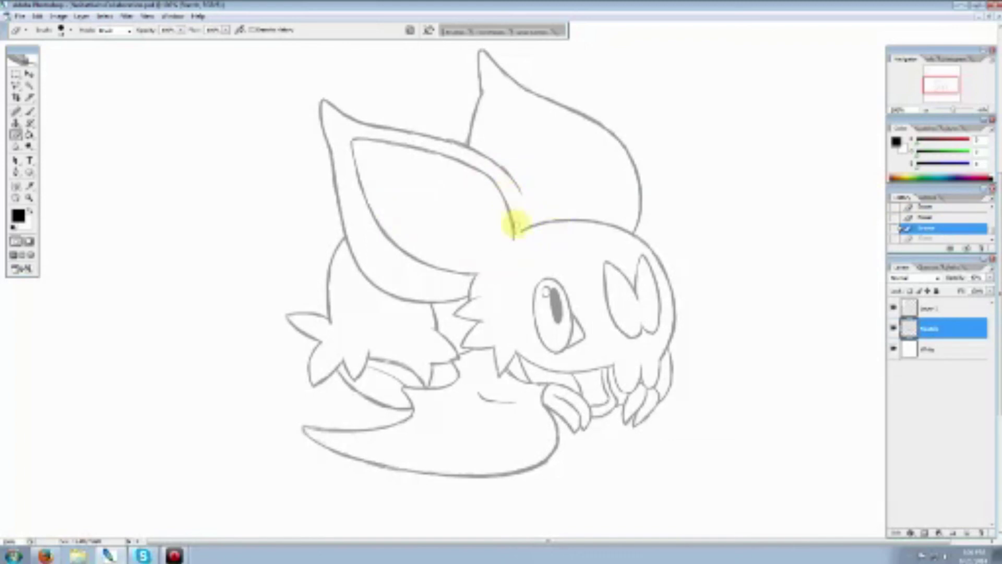
Trim the lower end of the upper inner-ear line and brush it to join the head outline
mouse_move(510, 206)
left_mouse_down()
mouse_move(381, 140)
mouse_move(528, 211)
mouse_move(508, 211)
left_mouse_up()
left_click(30, 111)
left_click_drag(504, 202, 512, 237)
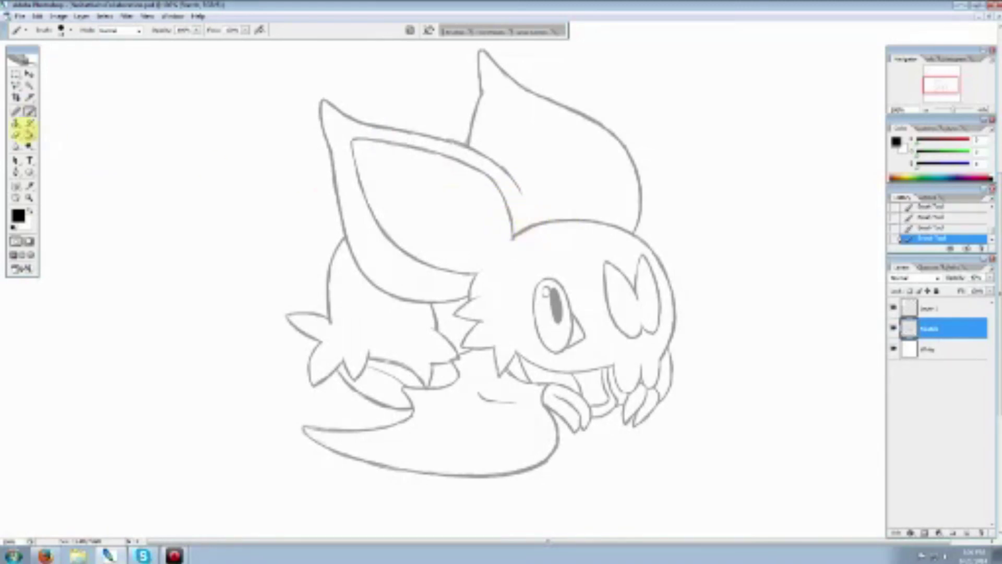
Erase the stray brush marks where the upper inner-ear line meets the head outline
left_click(15, 134)
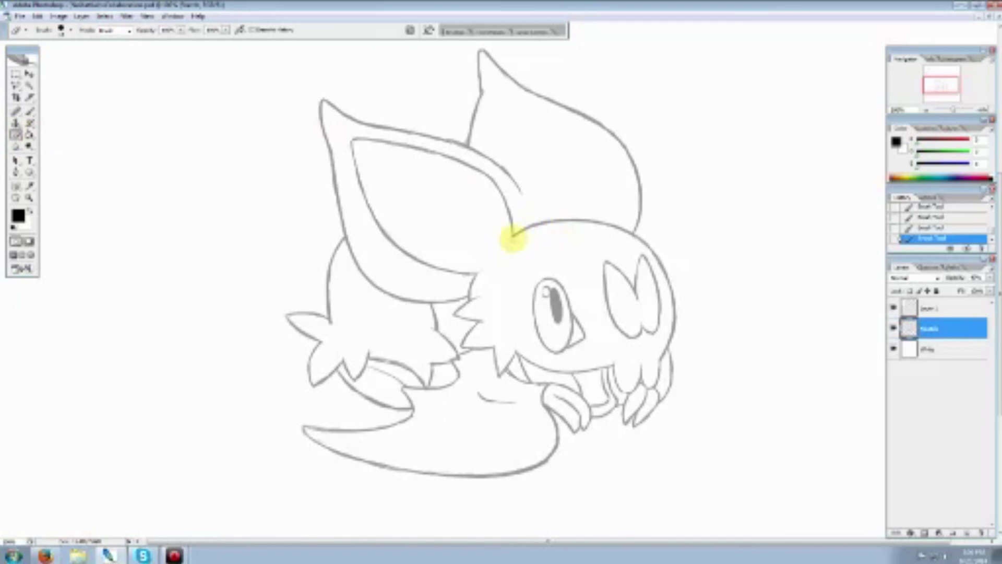
mouse_move(516, 237)
left_mouse_down()
mouse_move(550, 217)
mouse_move(556, 227)
left_mouse_up()
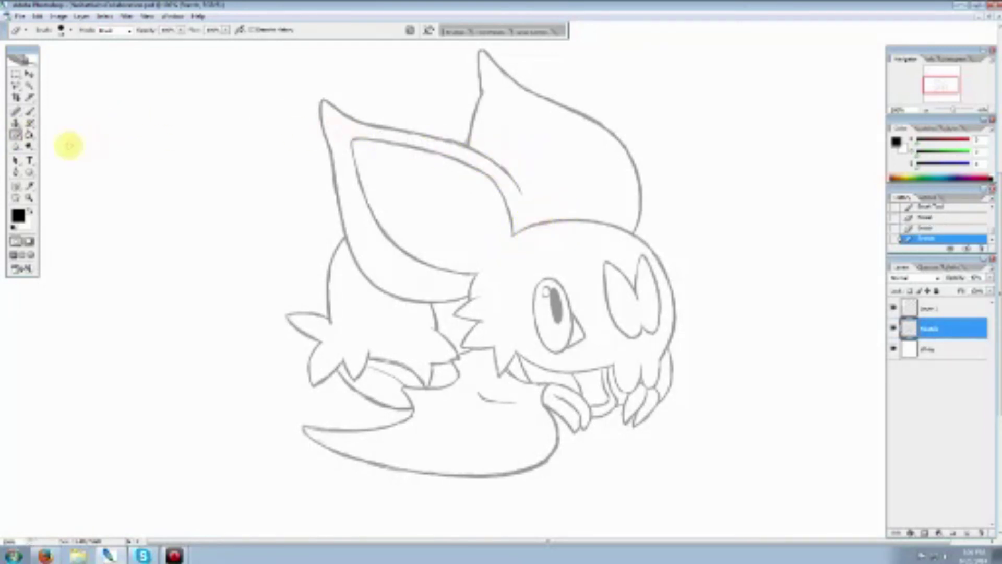
Smooth the near ear's upper outer edge up to the far ear's base with Brush and Eraser touch-ups, reverting one erasure in the history
left_click(30, 111)
left_click_drag(387, 124, 454, 141)
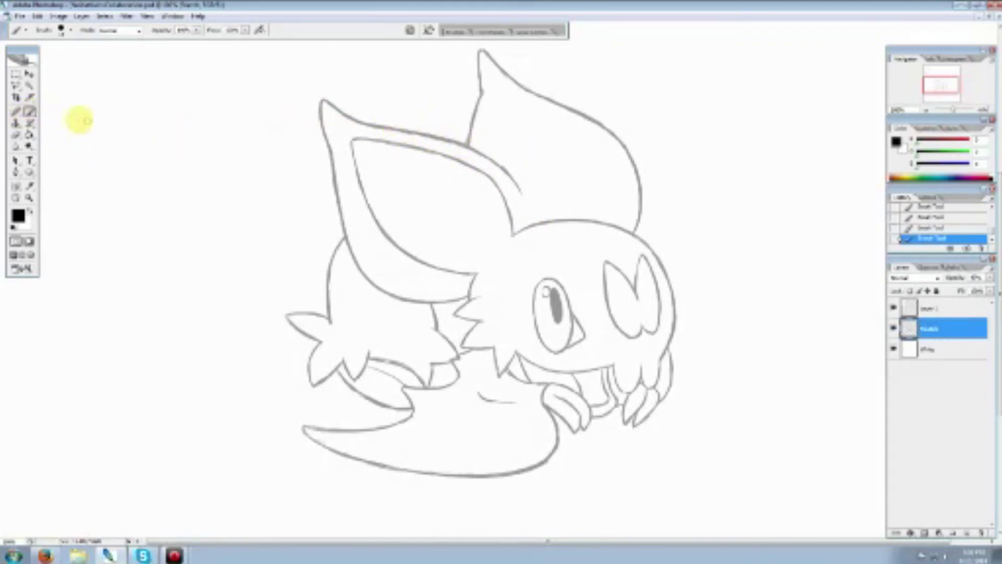
left_click(15, 134)
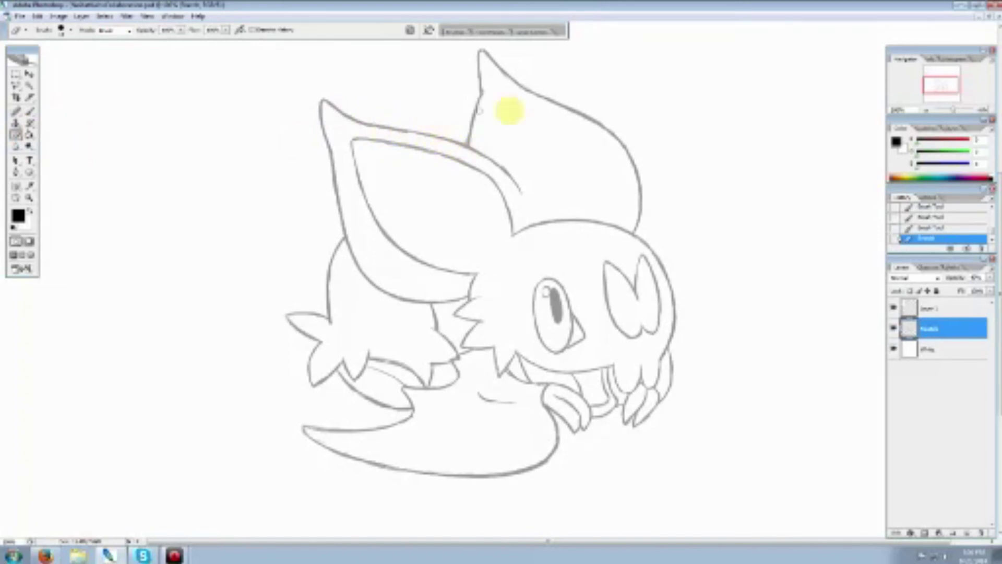
left_click(930, 228)
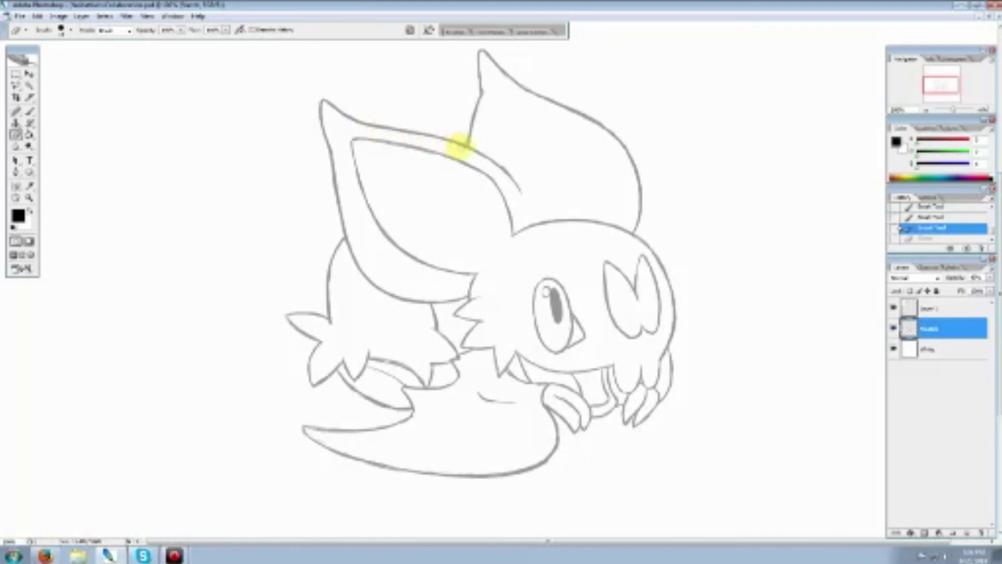
left_click_drag(466, 148, 472, 155)
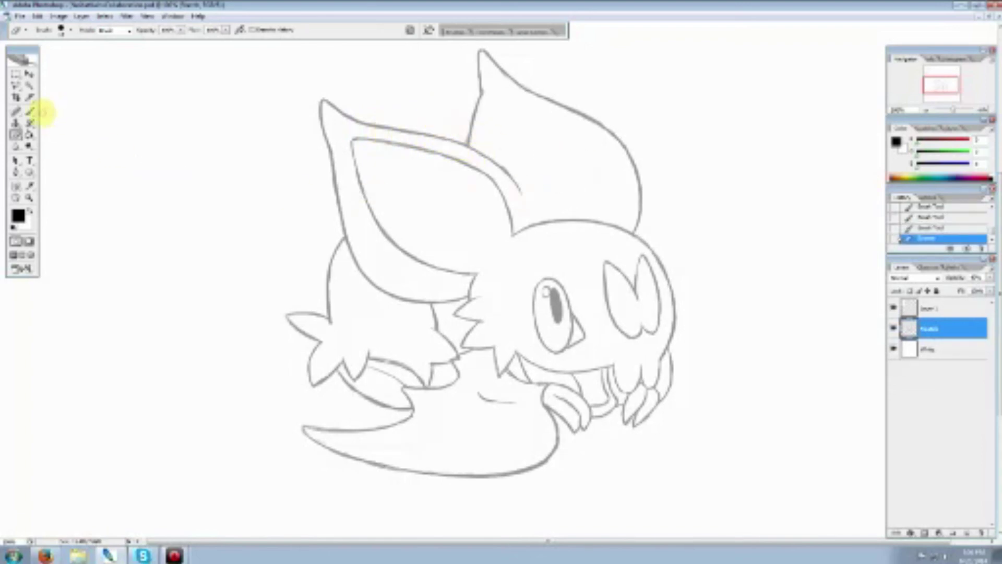
left_click(30, 111)
mouse_move(426, 134)
left_mouse_down()
mouse_move(446, 138)
mouse_move(438, 138)
left_mouse_up()
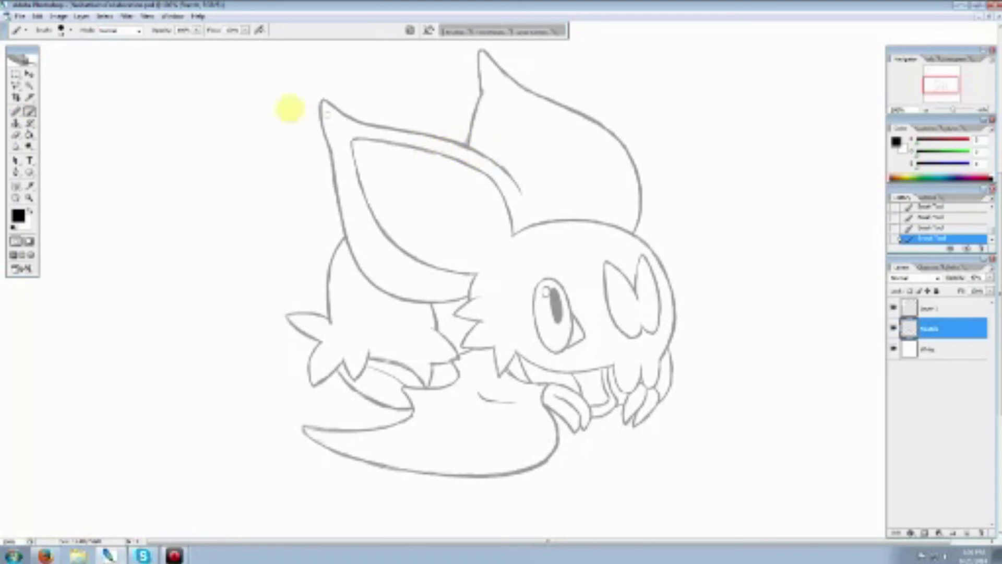
left_click(16, 135)
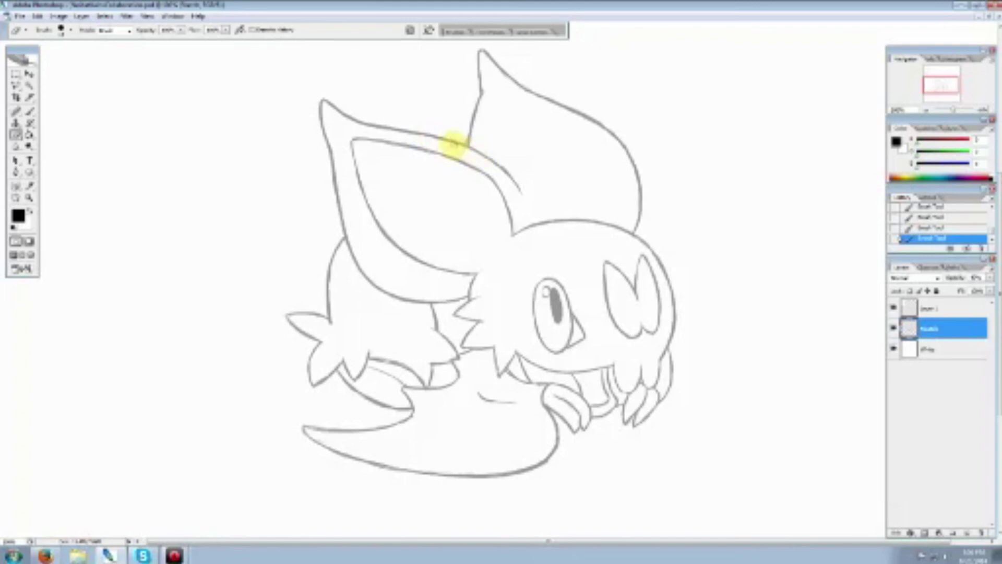
left_click(455, 144)
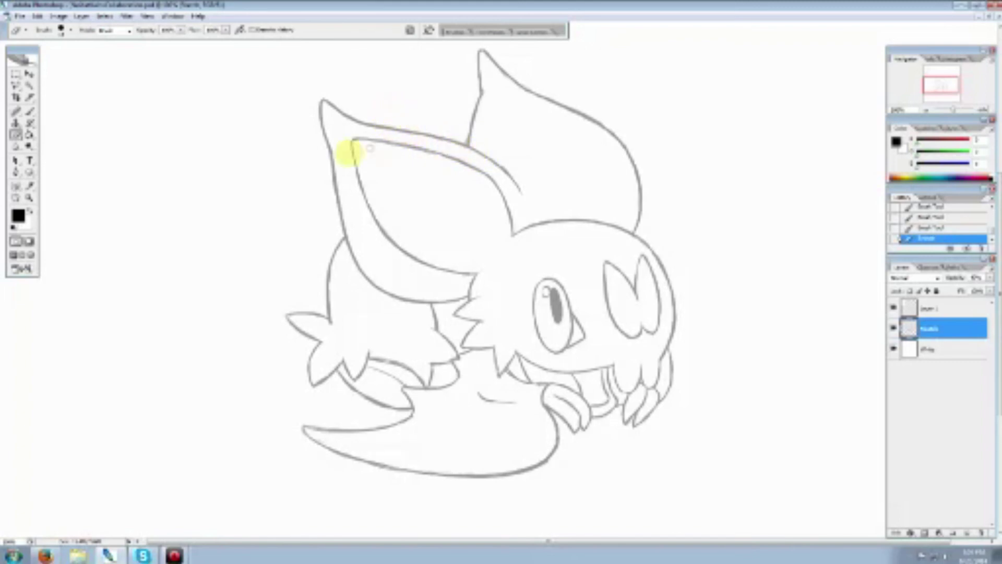
Brush a curved fold line inside the near ear, running parallel to the lower inner-ear line toward the cheek
left_click(29, 110)
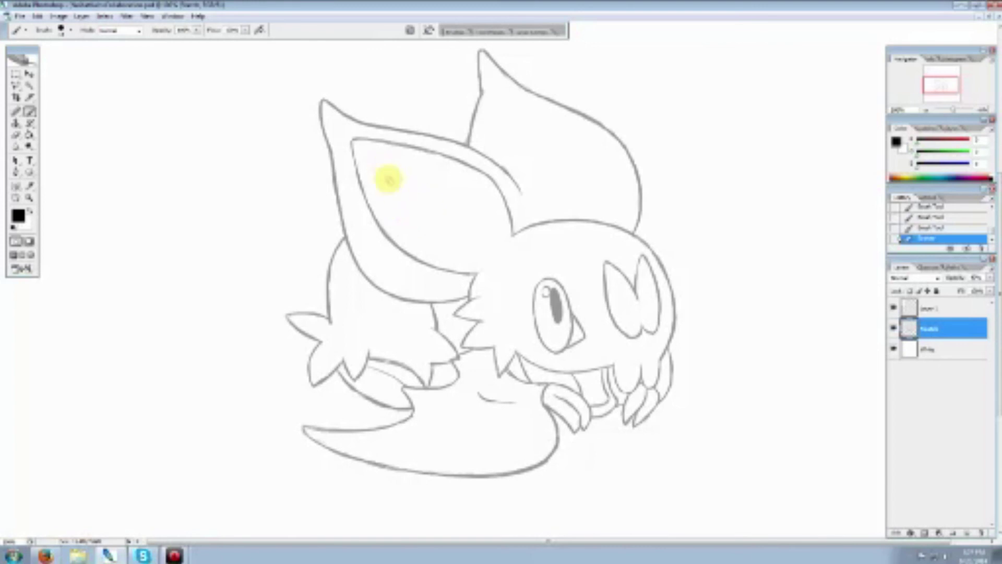
left_click_drag(386, 174, 399, 211)
mouse_move(387, 173)
left_mouse_down()
mouse_move(422, 237)
mouse_move(464, 256)
left_mouse_up()
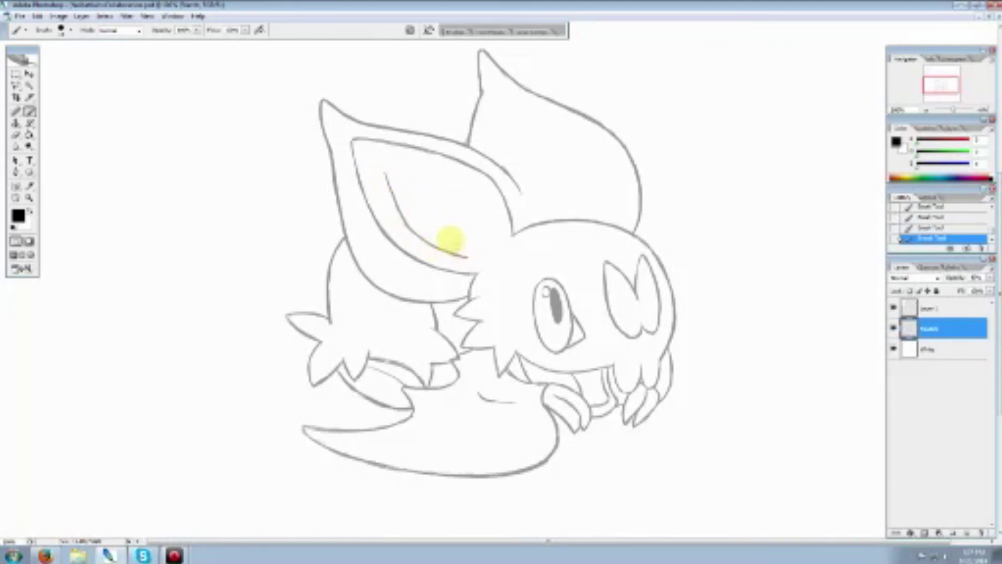